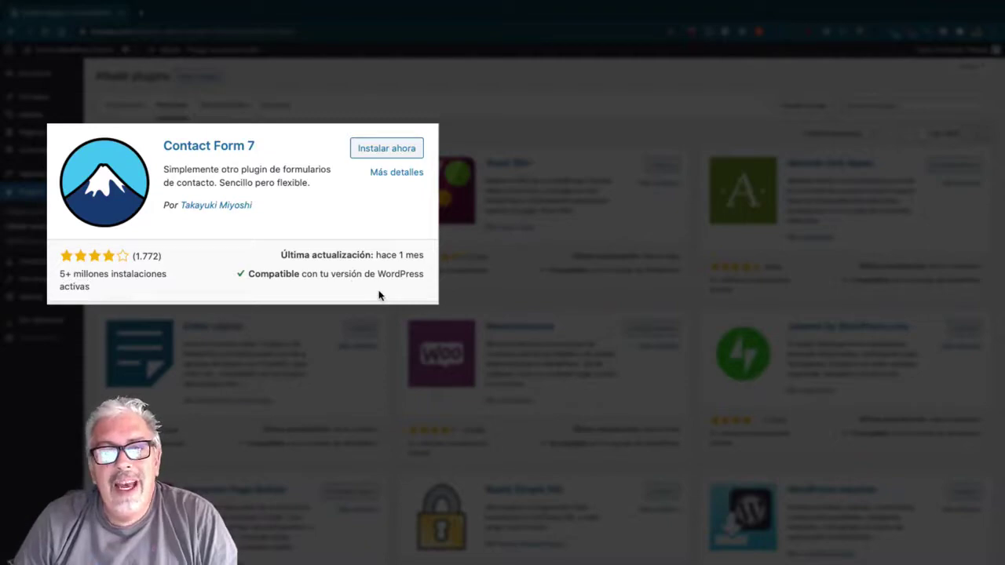
Install and activate the Contact Form 7 plugin, and open its list of contact forms
click(398, 147)
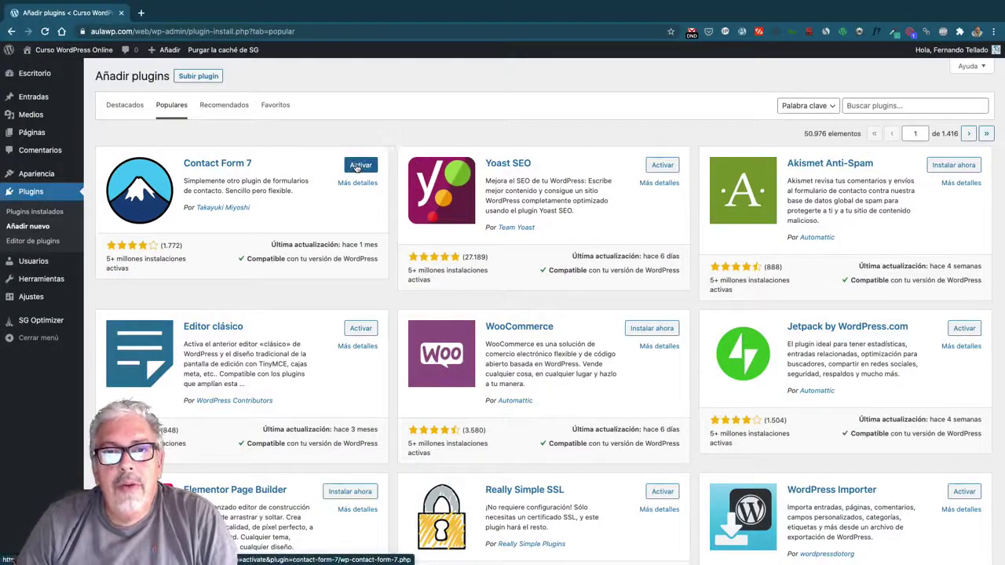
click(358, 166)
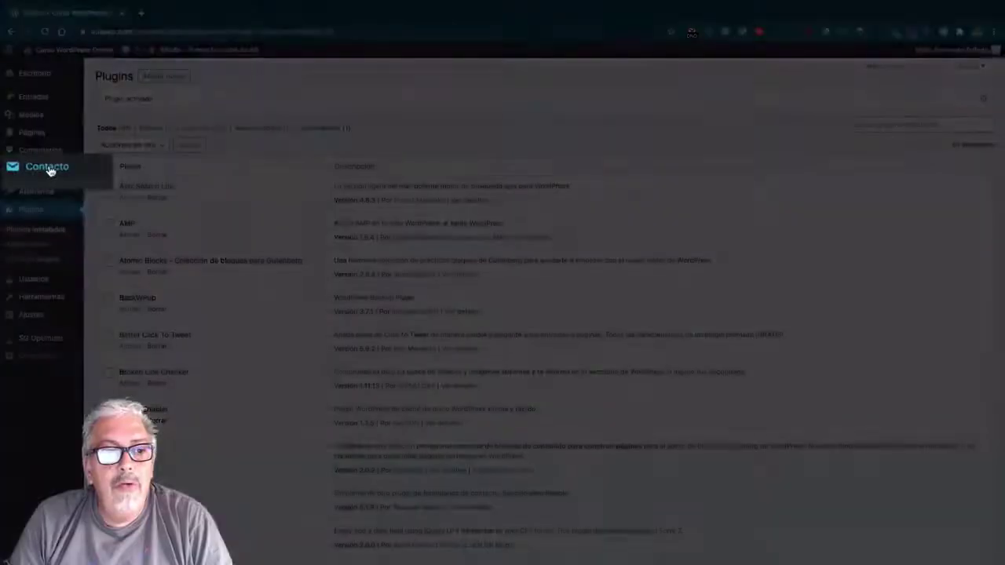
mouse_move(36, 170)
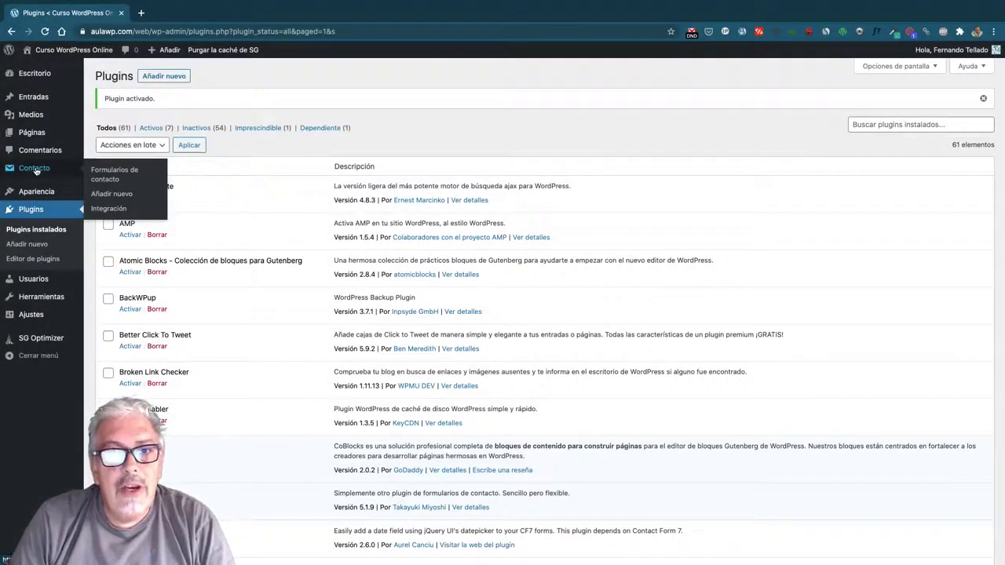
click(108, 179)
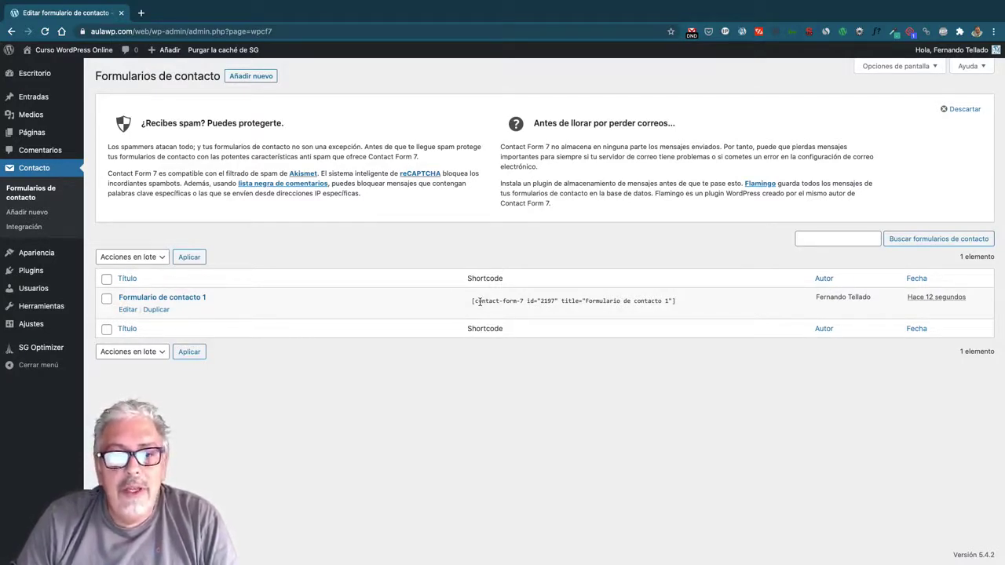
Copy the shortcode of the form "Formulario de contacto 1"
click(479, 301)
key(super+c)
right_click(477, 301)
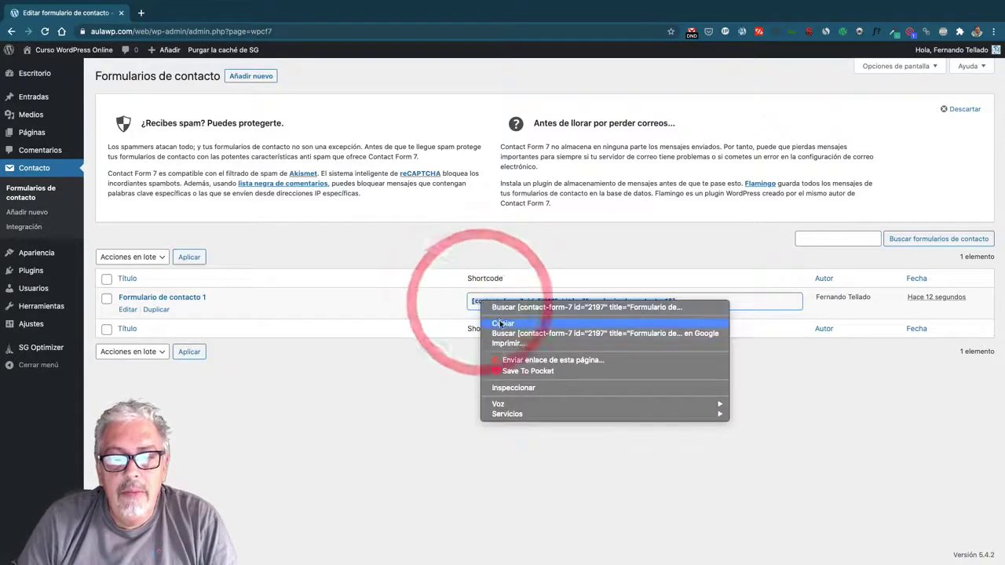
click(501, 323)
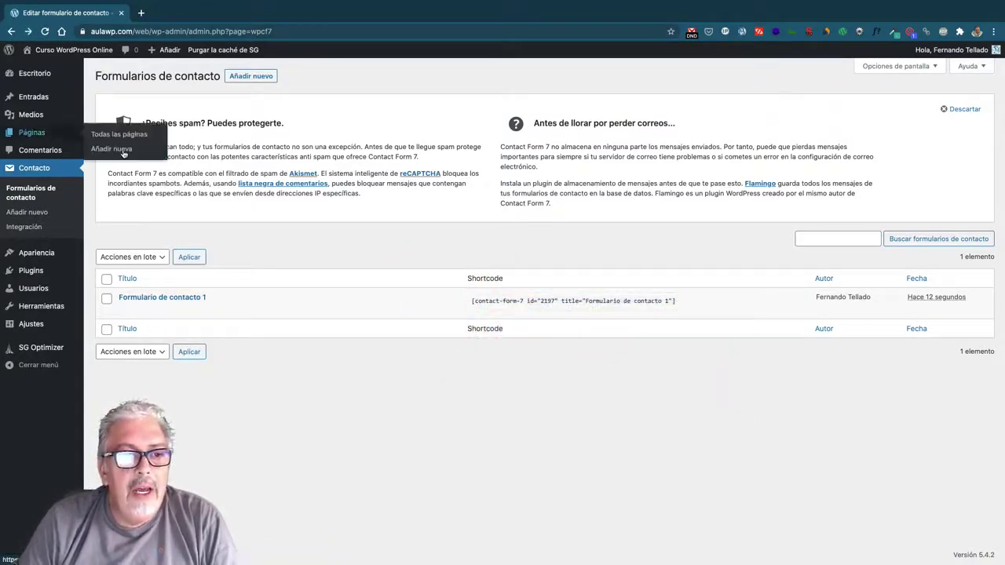
Create a new page titled "Contacto" and add a Shortcode block containing the copied contact form shortcode
click(123, 153)
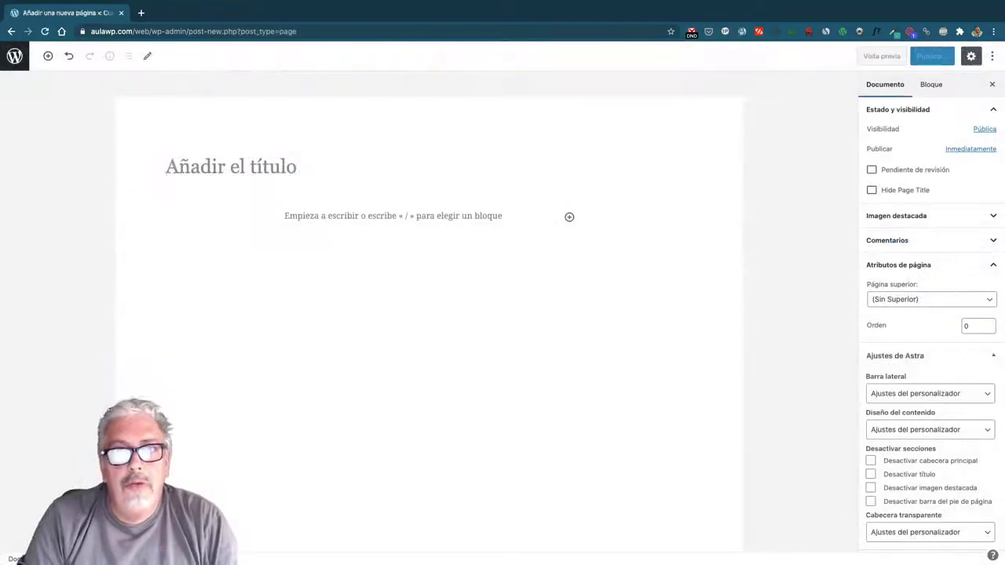
text(Contacto)
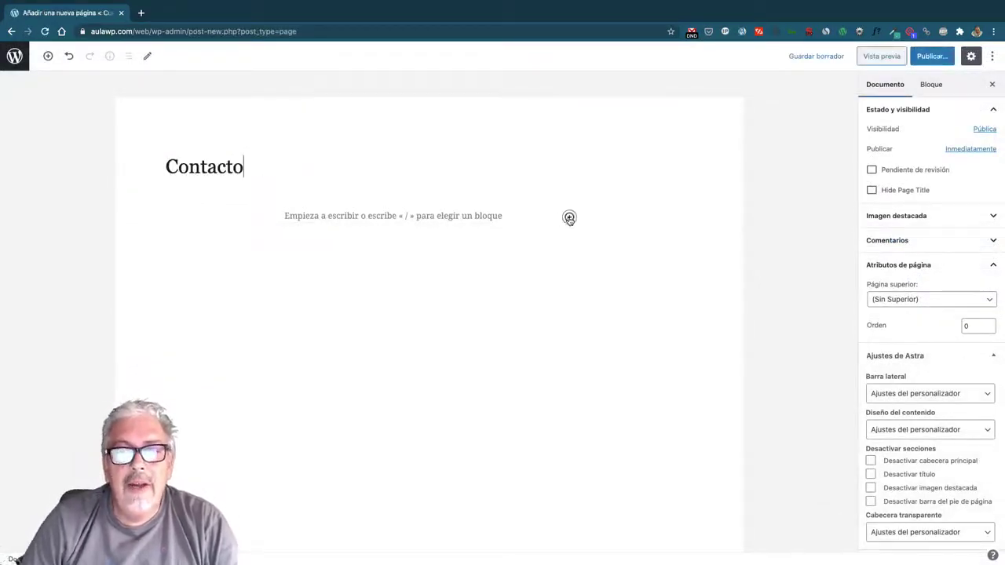
click(570, 217)
text(shor)
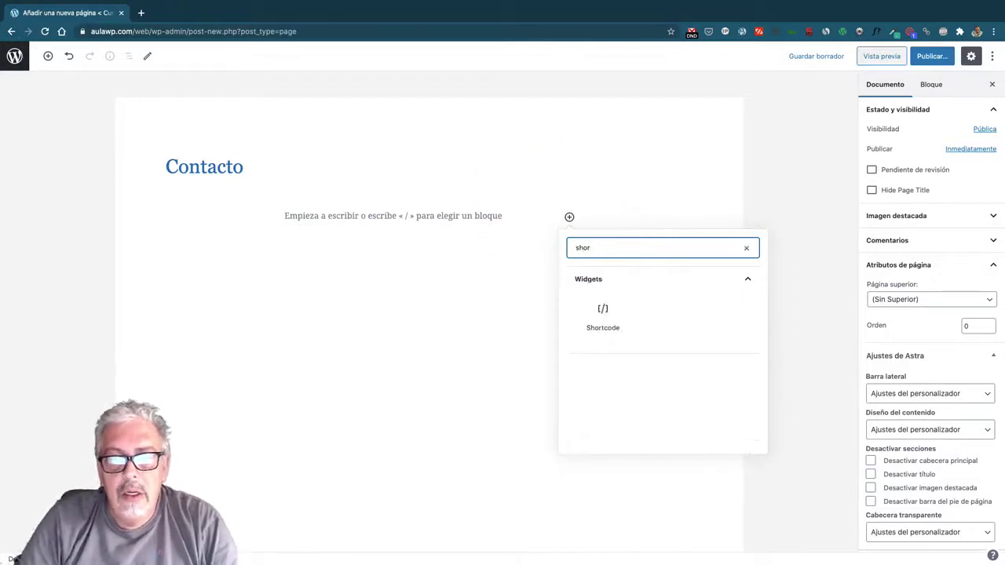
click(605, 307)
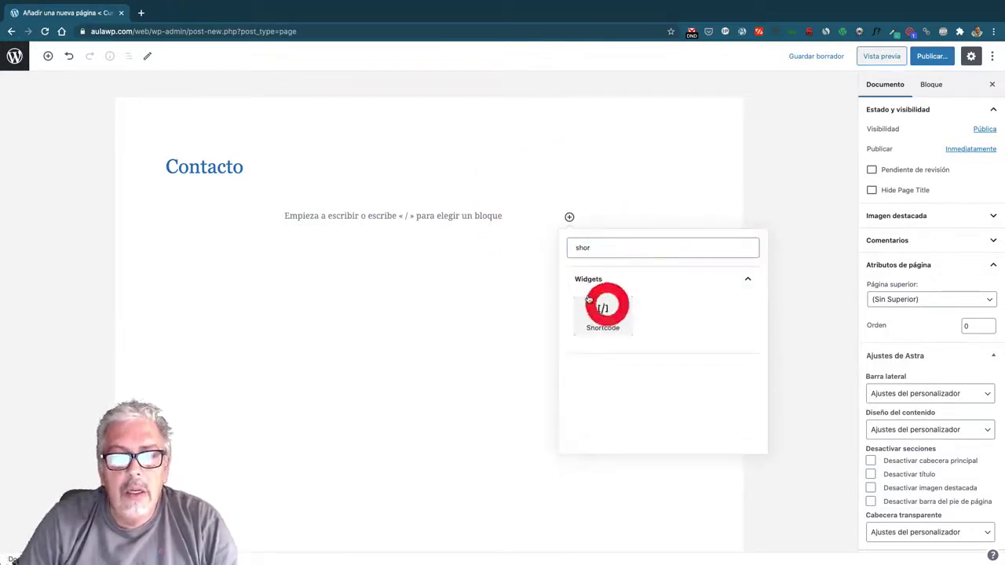
right_click(325, 271)
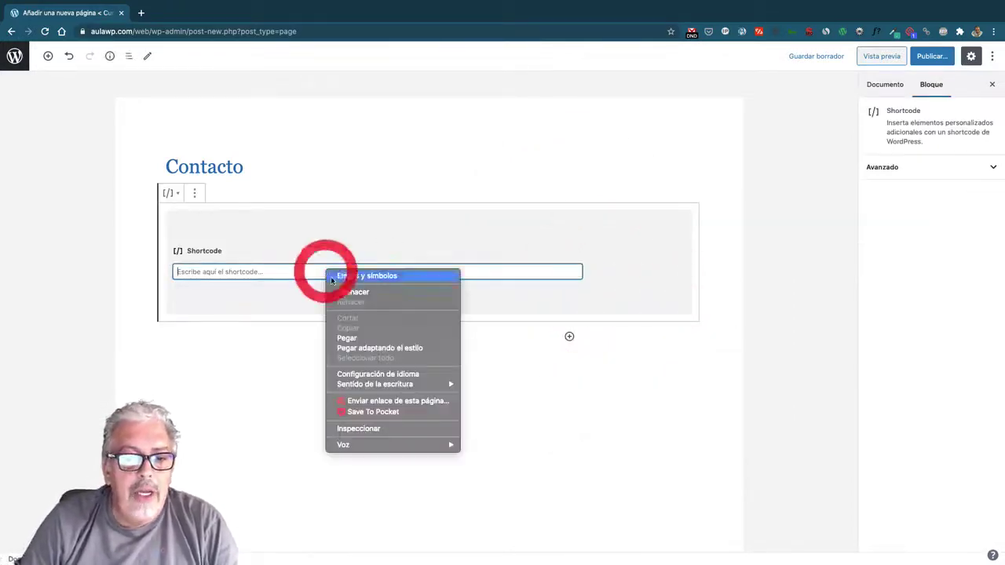
click(347, 337)
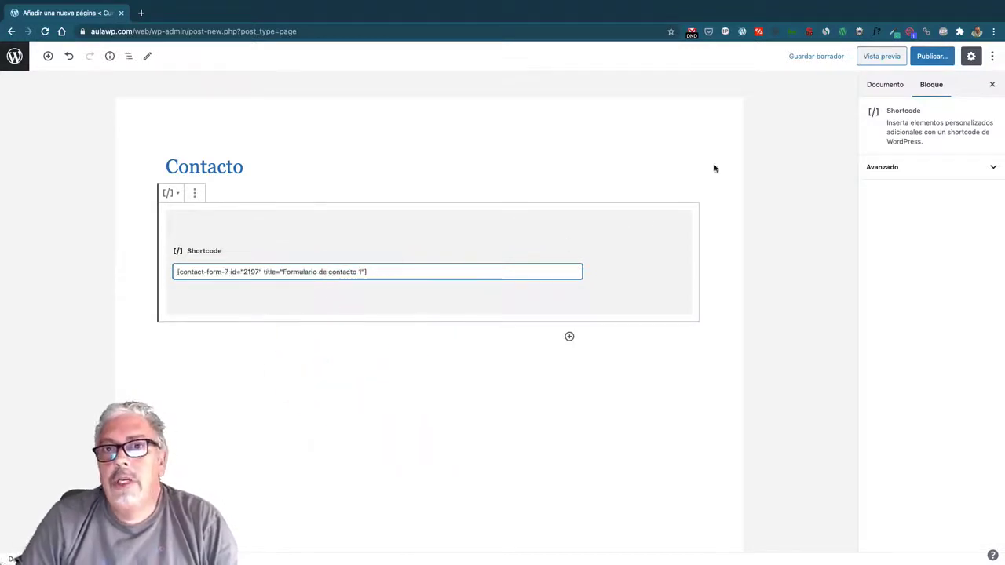
Preview the Contacto page and examine the contact form's fields and submit button
click(875, 56)
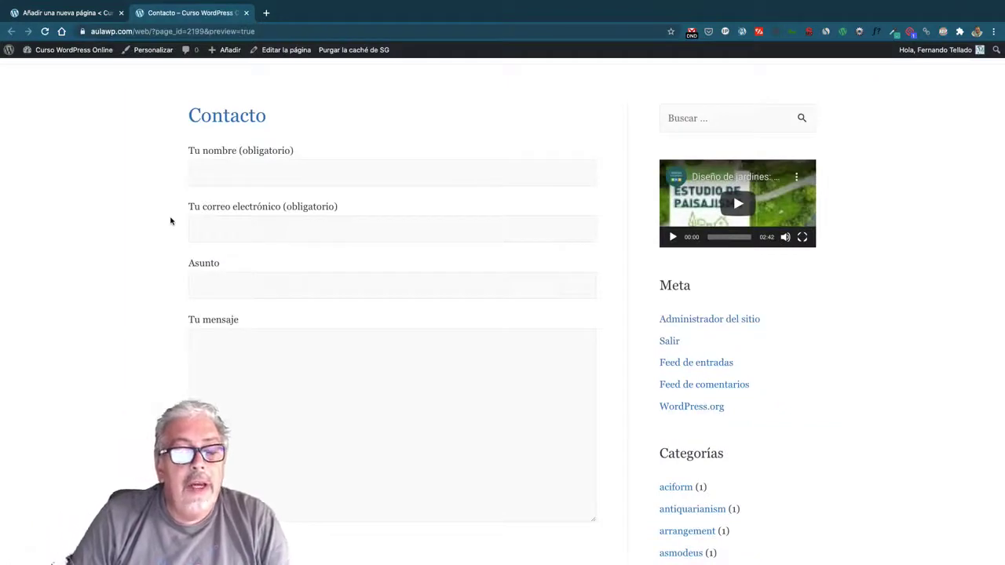
scroll(167, 205, down, 2)
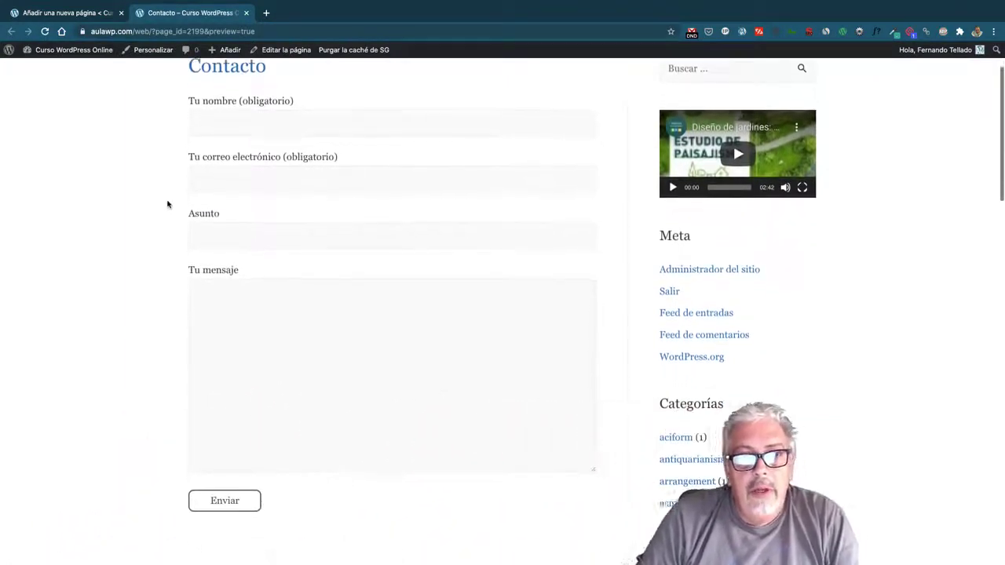
scroll(160, 189, up, 1)
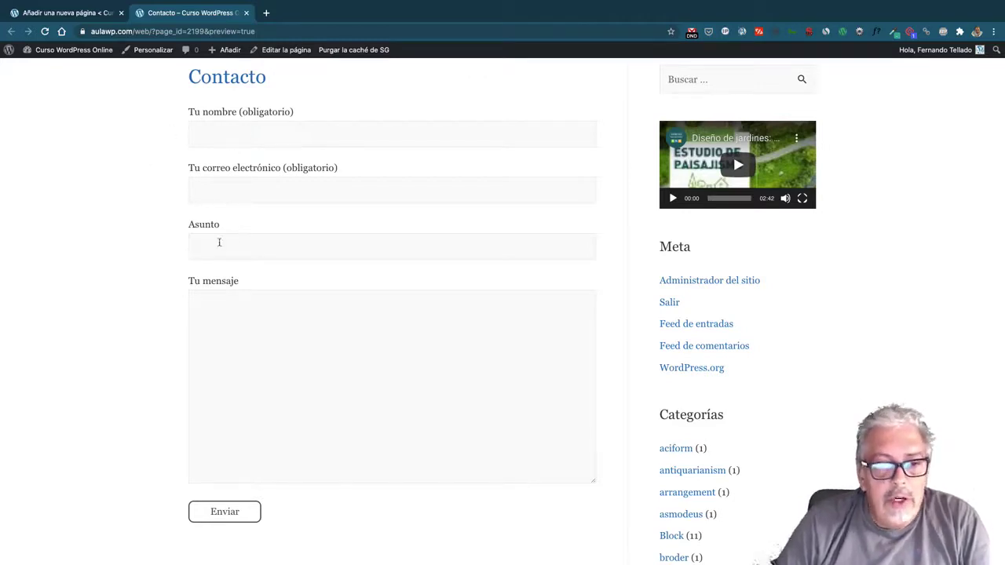
scroll(166, 258, down, 2)
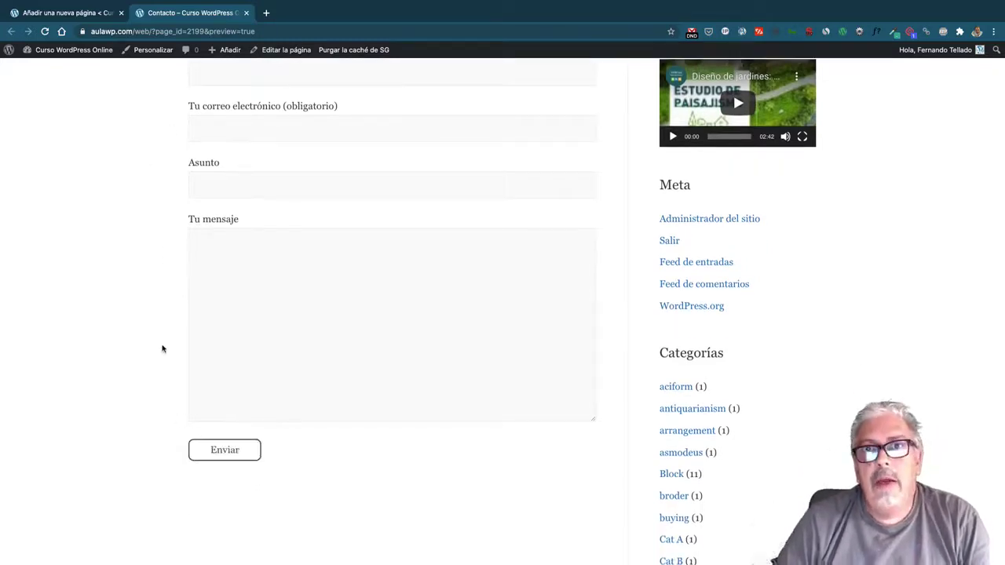
scroll(162, 349, up, 3)
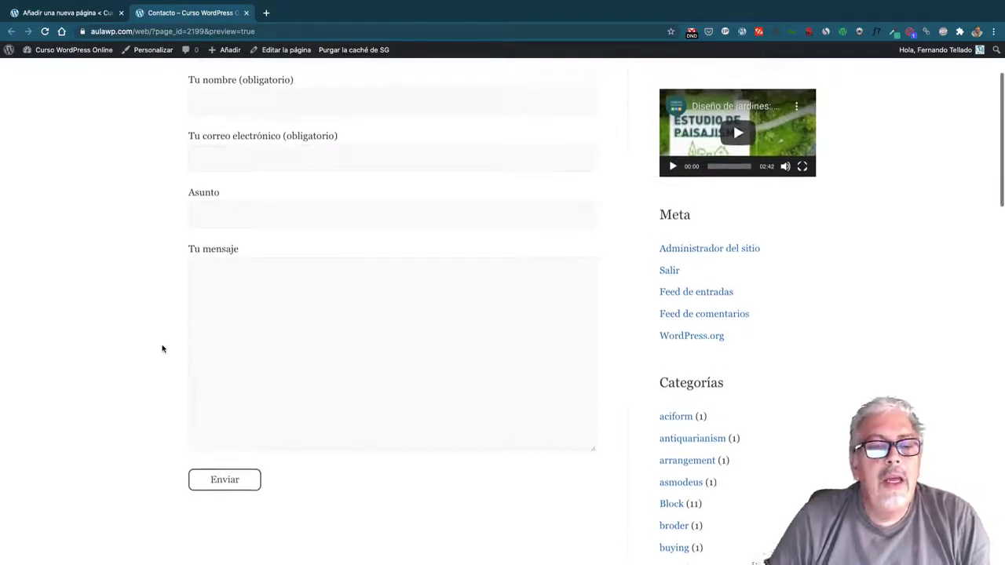
scroll(163, 348, down, 1)
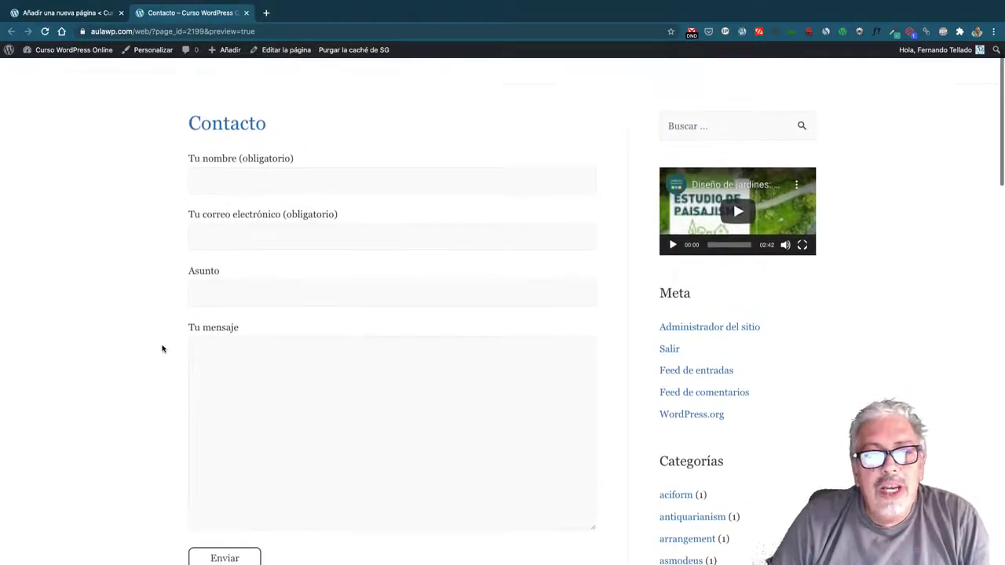
scroll(163, 349, down, 1)
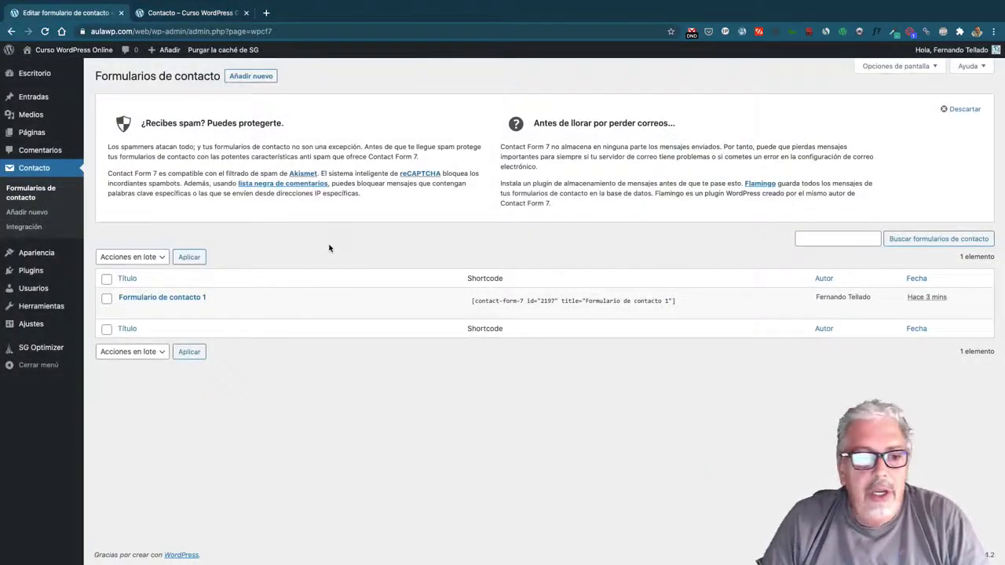
Open "Formulario de contacto 1" for editing and examine the label and field tags in its form template
click(199, 298)
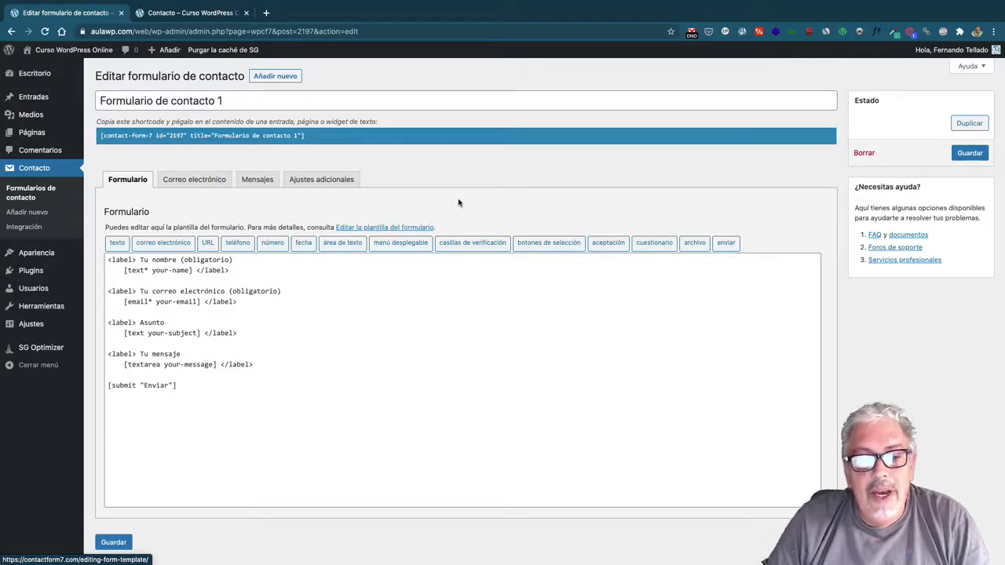
scroll(460, 202, down, 2)
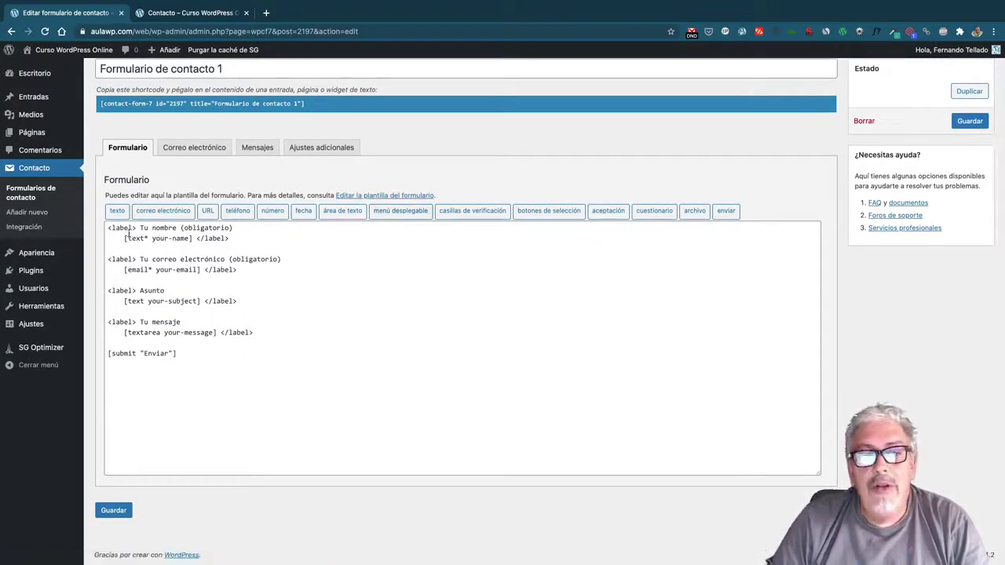
drag(108, 228, 137, 229)
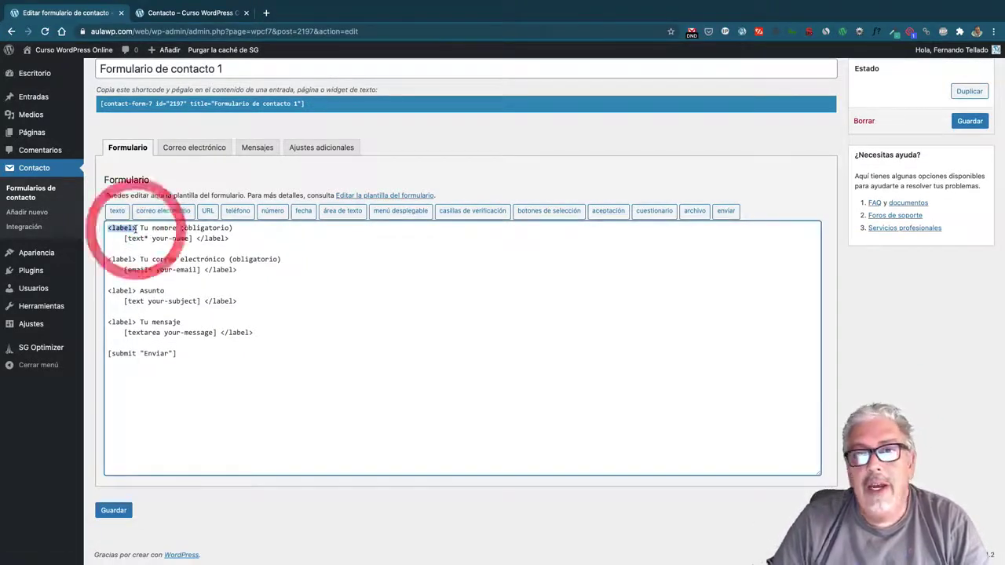
click(195, 238)
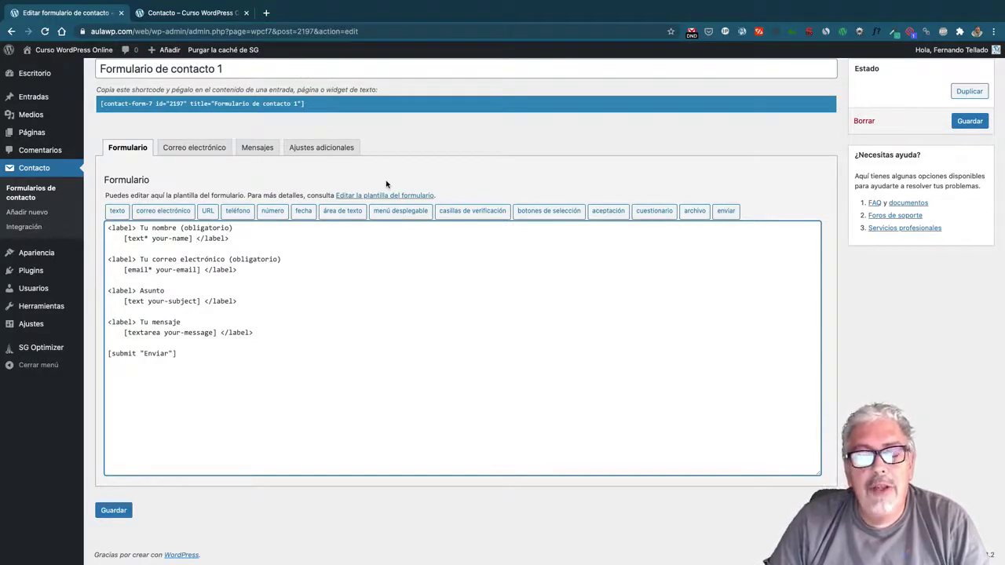
scroll(432, 174, up, 2)
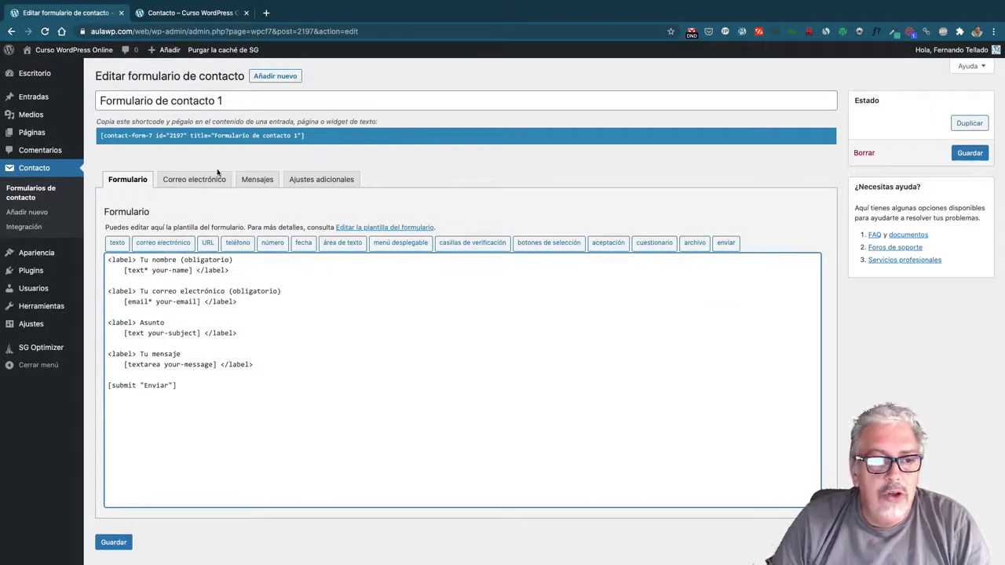
Start a new contact form and delete all of the default code from its form template
click(35, 192)
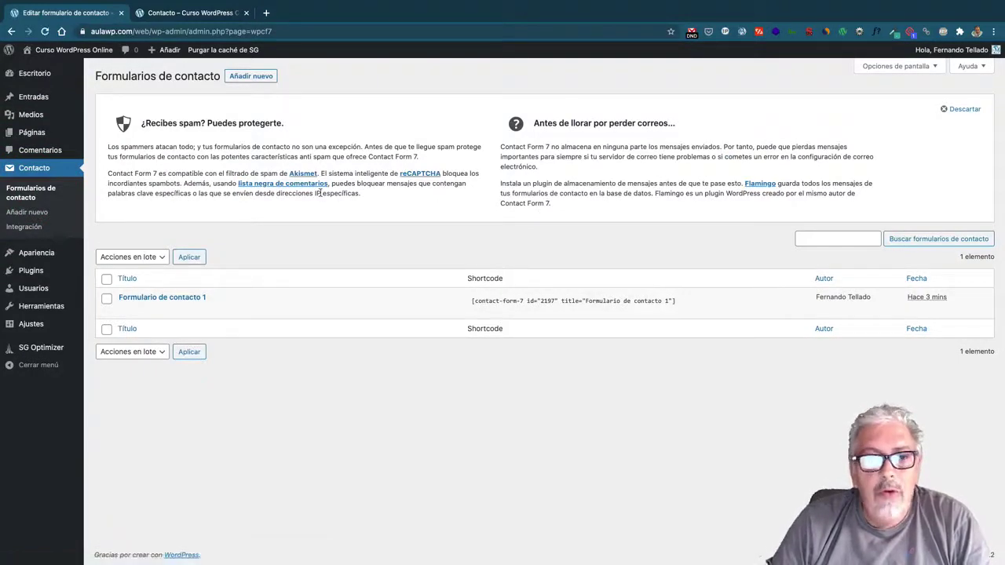
click(261, 76)
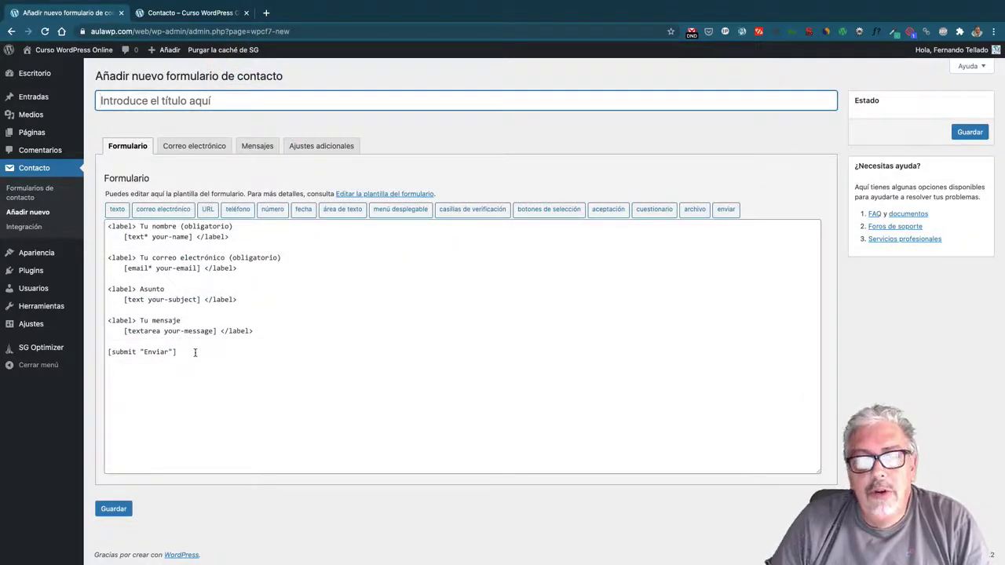
drag(177, 353, 107, 226)
key(BackSpace)
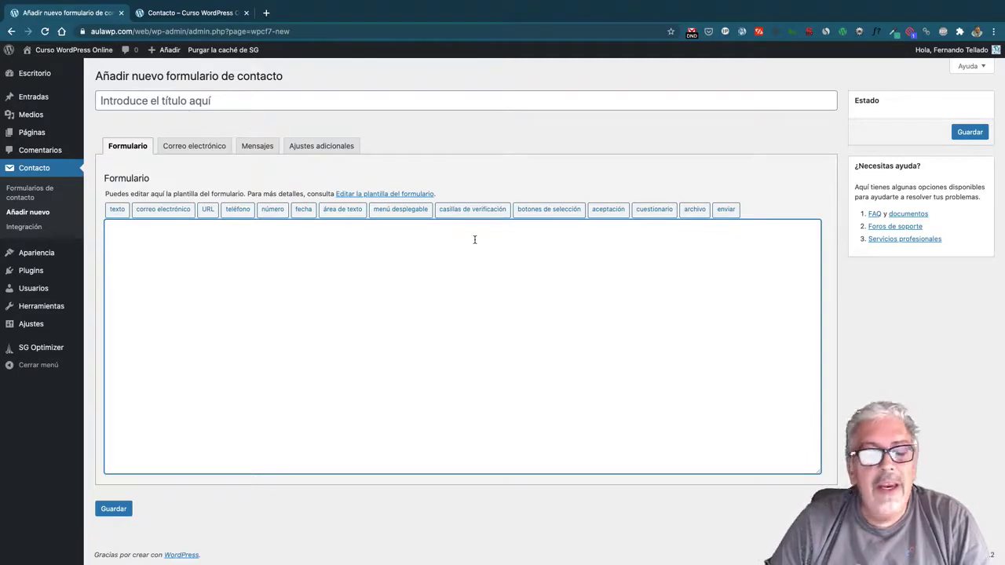
Begin a text field tag for the form, make it a required field and name it "nombre-apellidos"
click(118, 208)
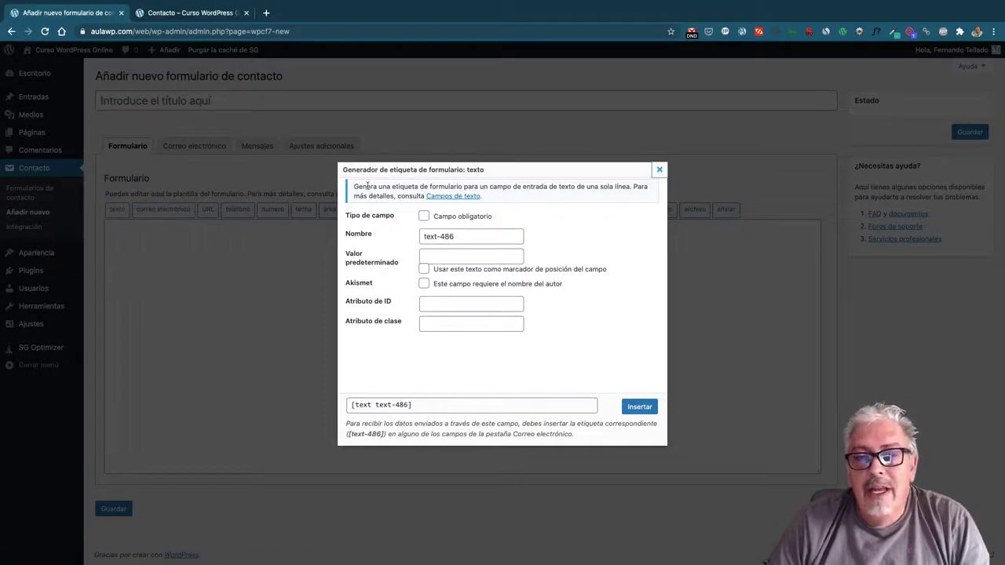
click(424, 217)
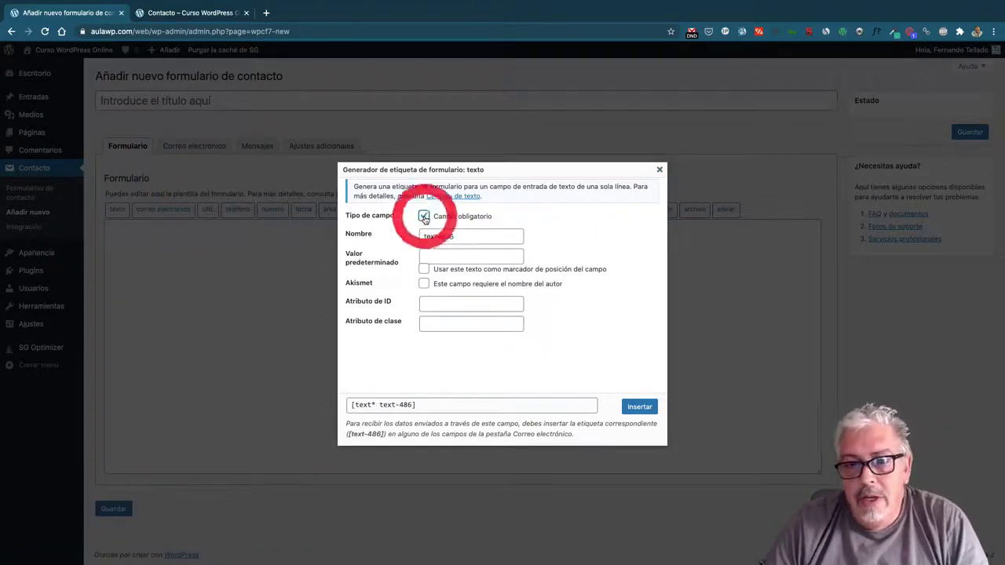
click(461, 237)
drag(461, 237, 421, 236)
text(nombre-apellidos)
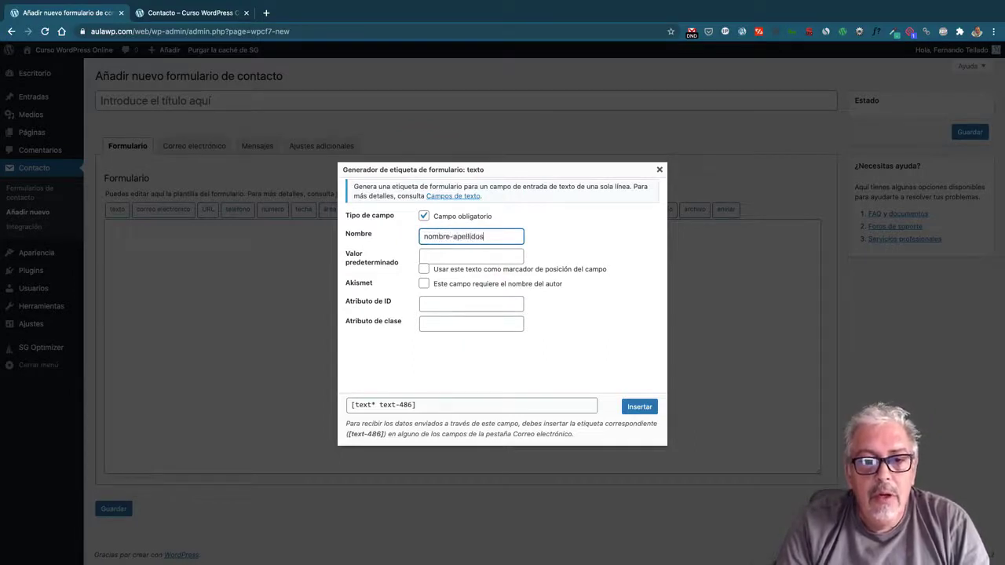
Give the text field the default value "Nombre y apellidos" and use that text as the field's placeholder
click(472, 256)
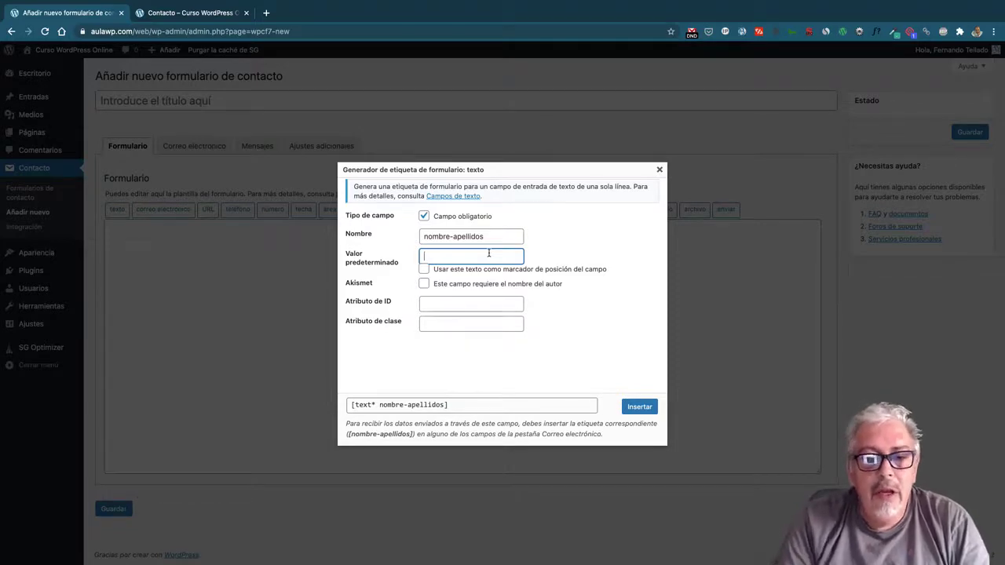
text(NOmbre)
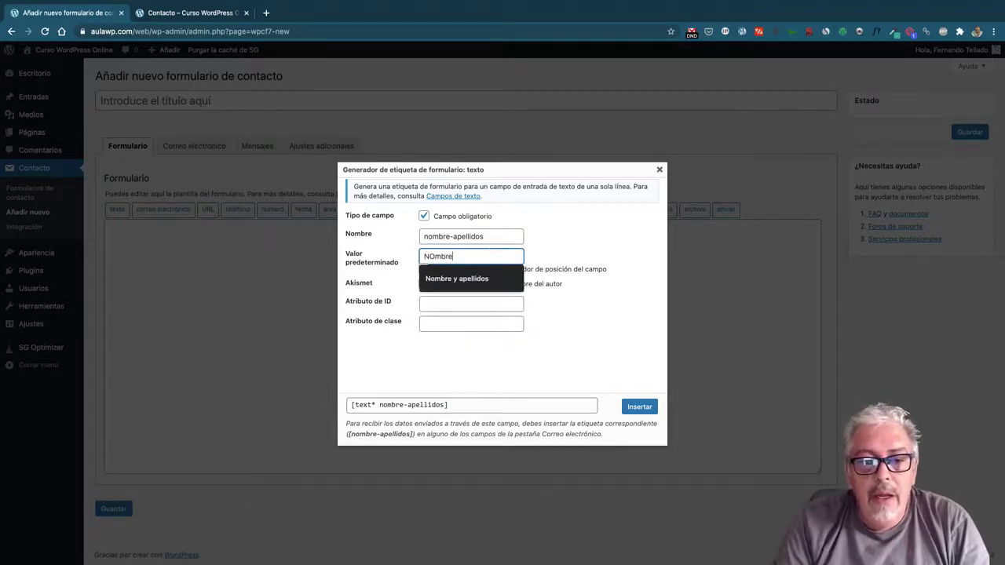
text( y ae)
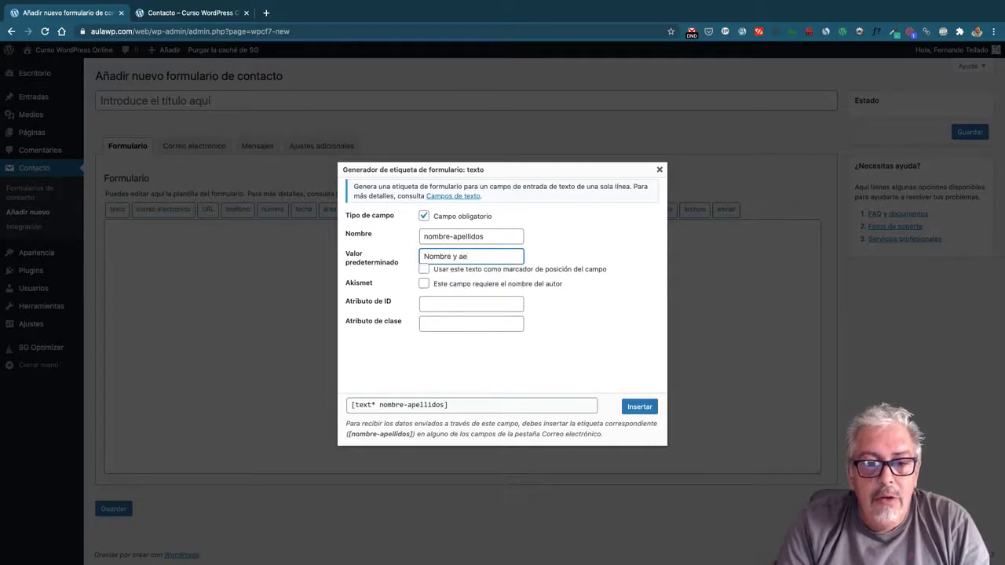
key(BackSpace)
text(pellidos)
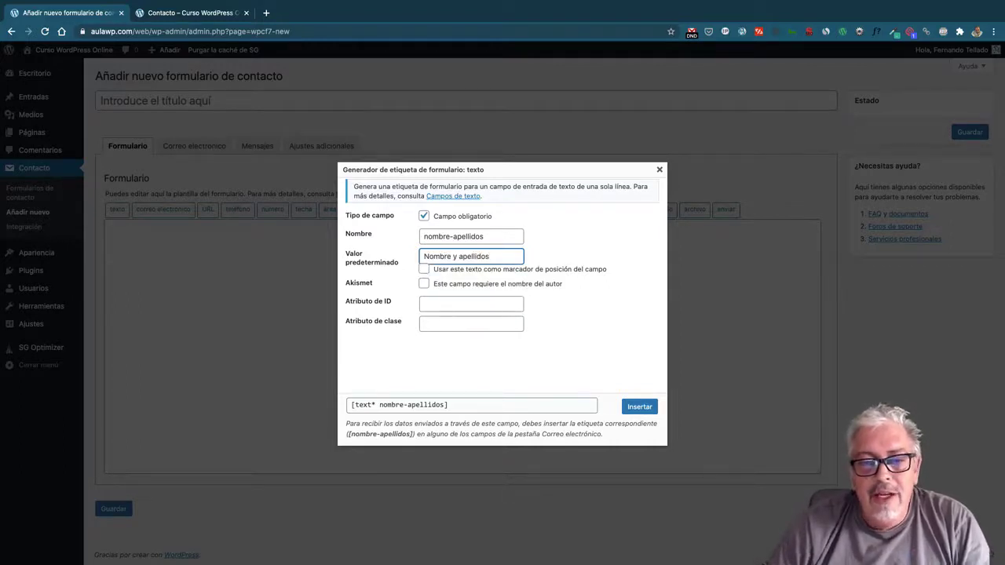
click(424, 269)
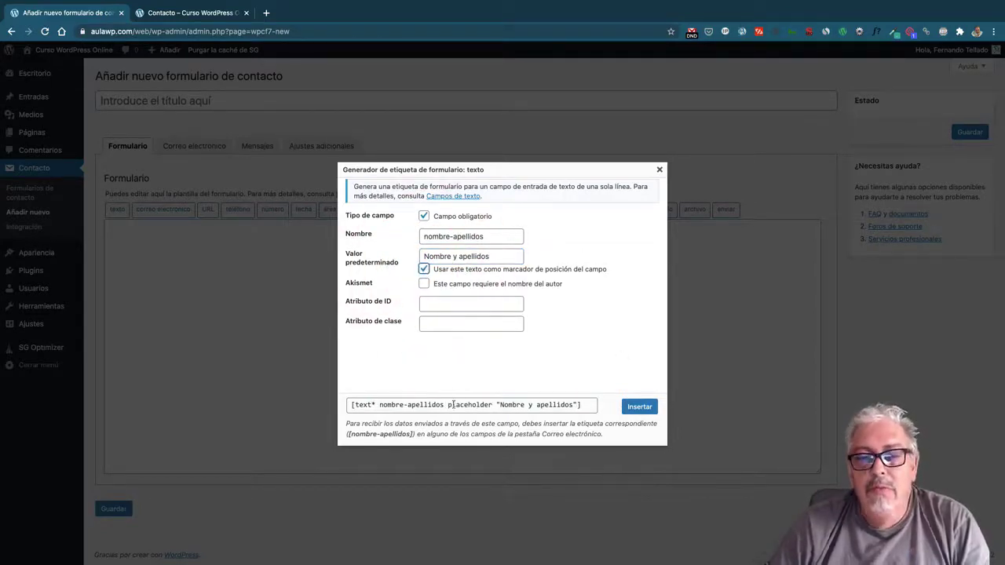
Insert the generated "nombre-apellidos" text tag into the form template and start a new line below it
drag(347, 405, 581, 404)
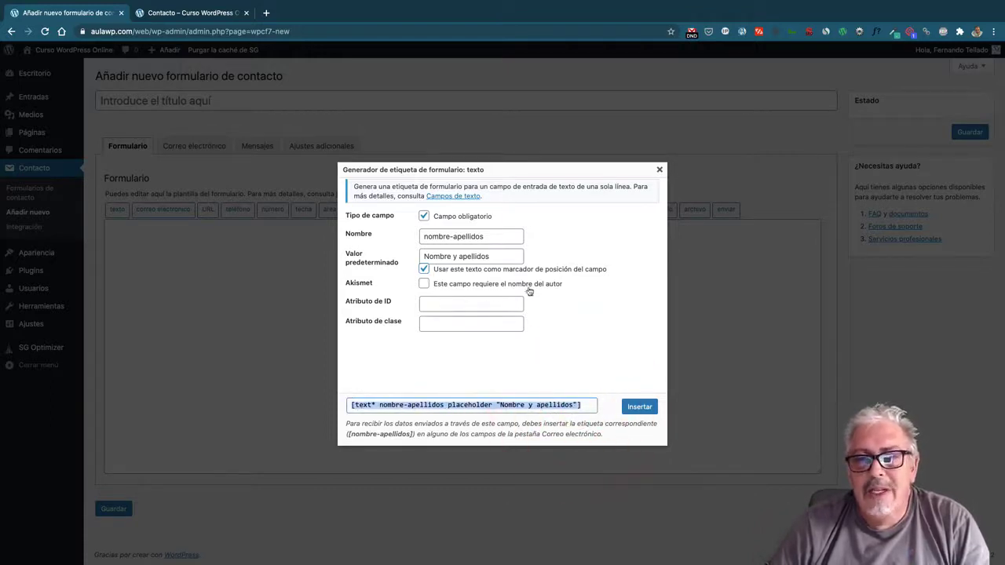
click(640, 407)
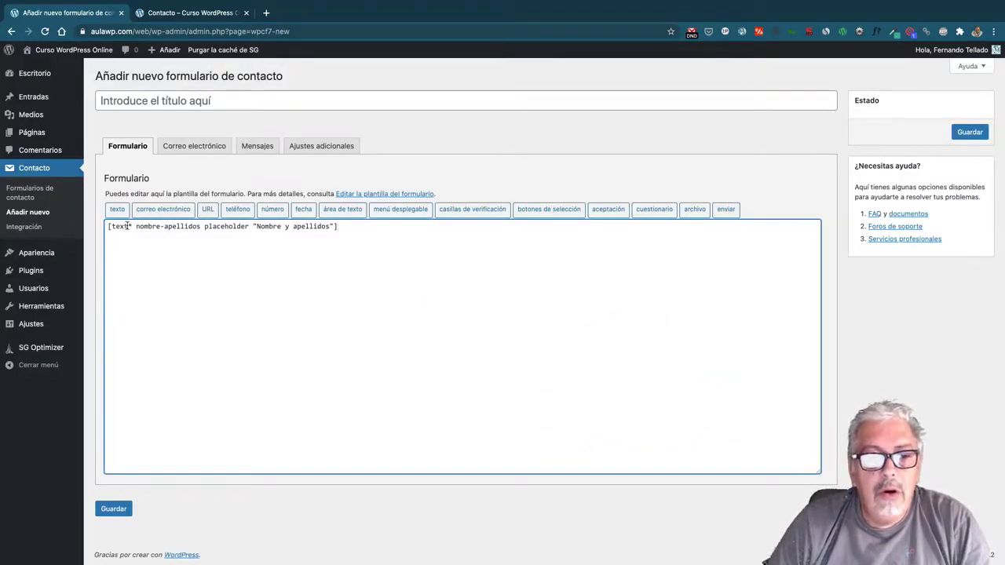
click(130, 227)
text(*)
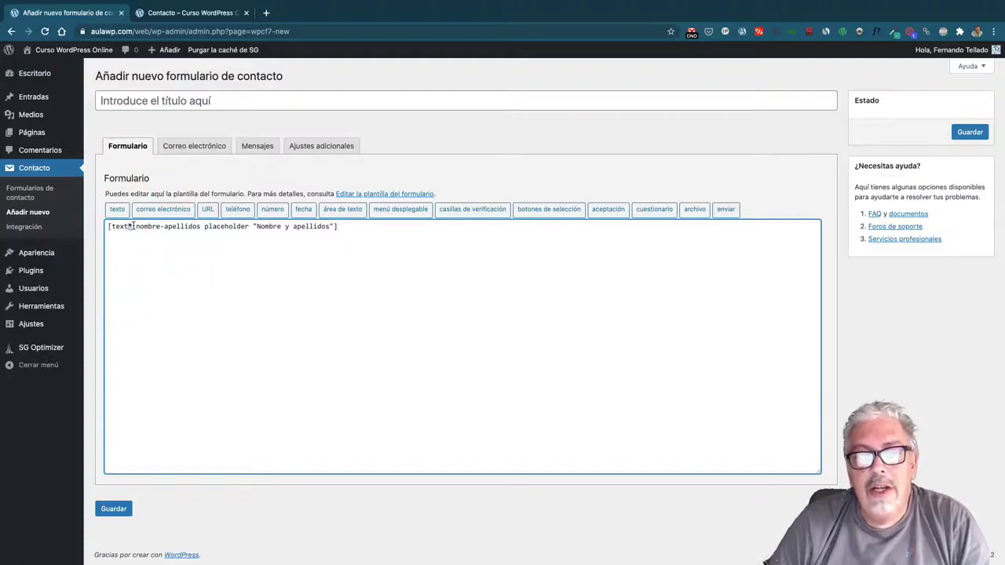
click(136, 226)
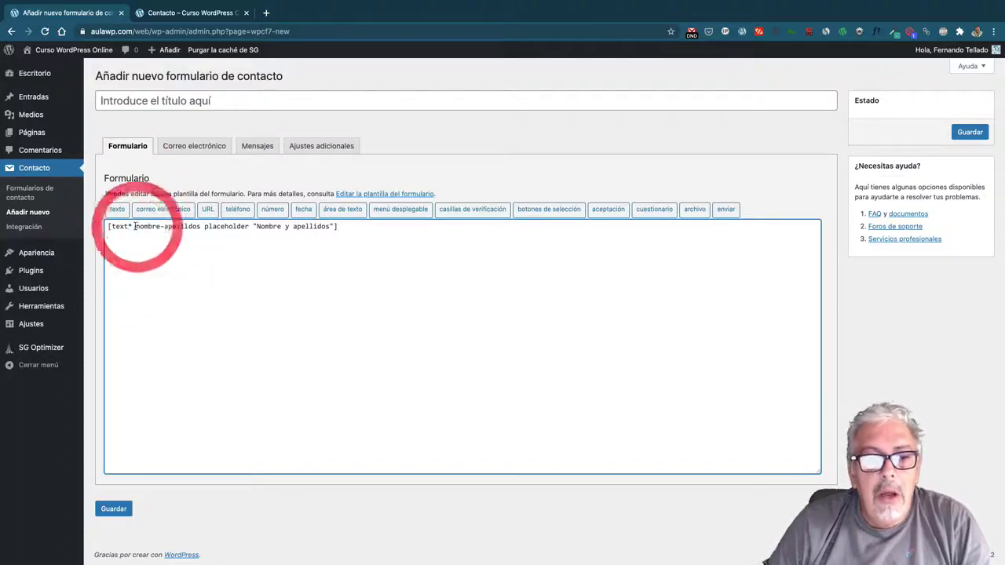
click(202, 226)
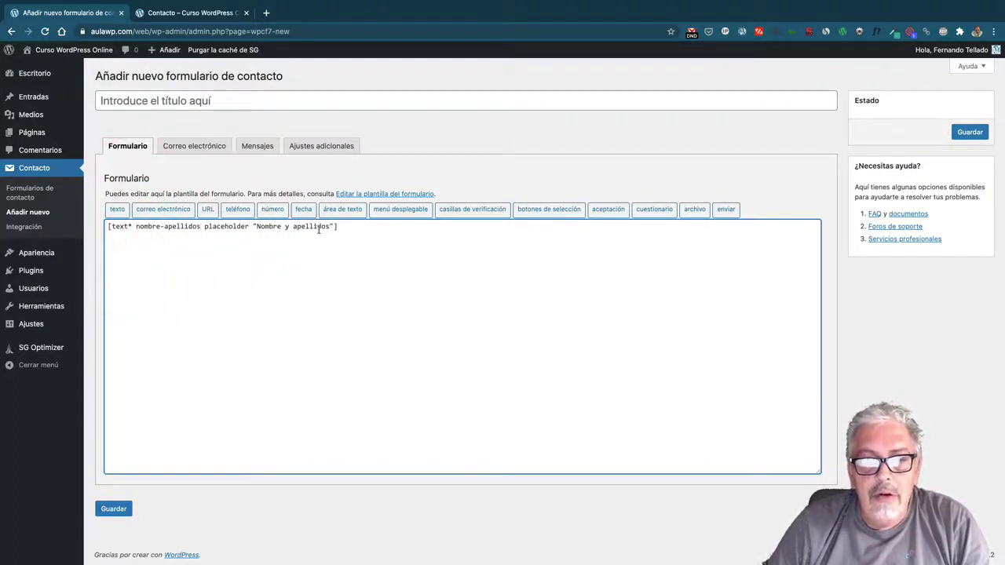
click(343, 226)
key(Return)
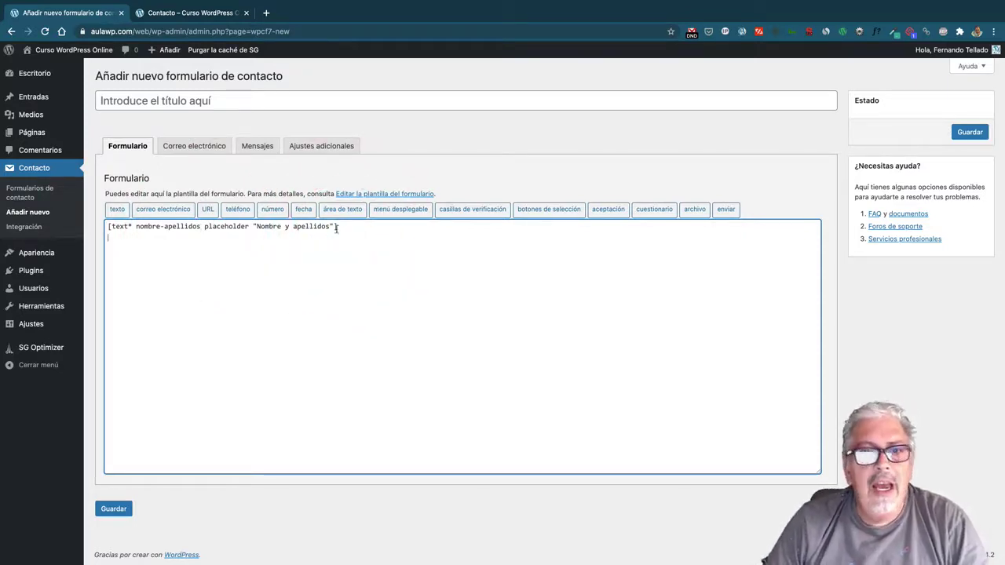
Begin an email field tag, make it a required field and name it "tu-email"
click(174, 213)
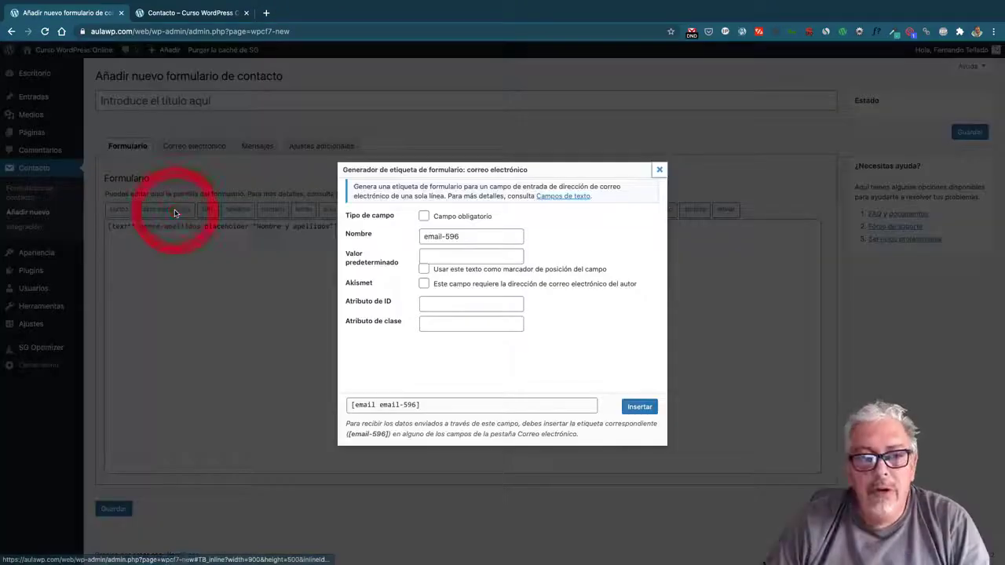
click(423, 216)
click(467, 234)
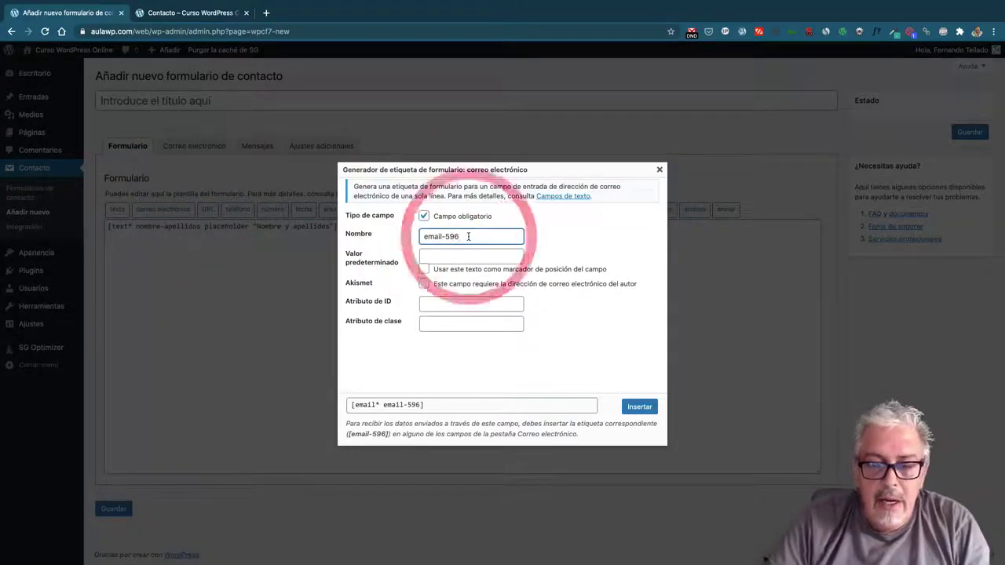
key(BackSpace)
key(BackSpace)
key(BackSpace)
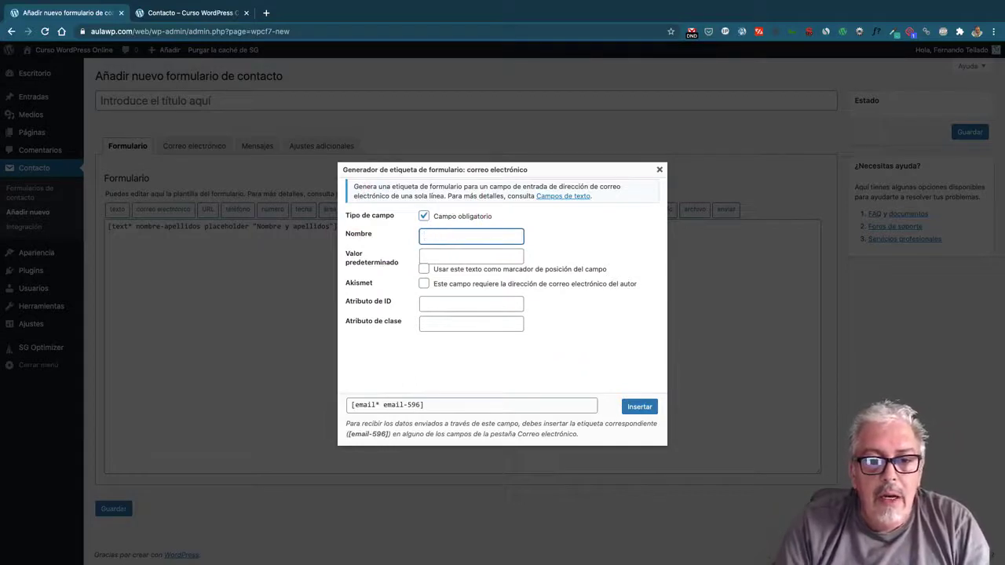
Give the email field the default value "Tu correo electrónico" as its placeholder and insert the tag on its own line
click(487, 258)
text(Tu)
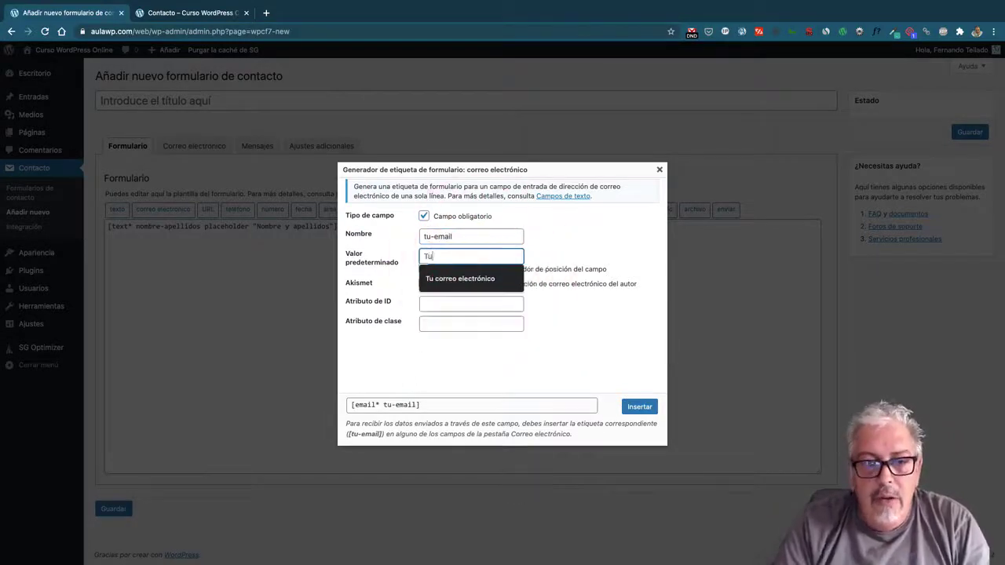
text( corroo elec)
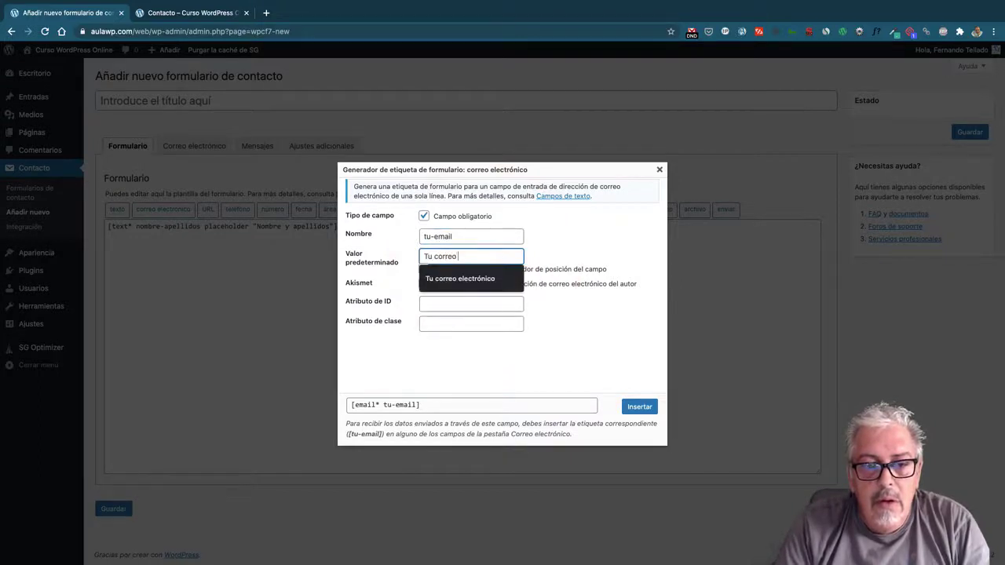
text(trónico)
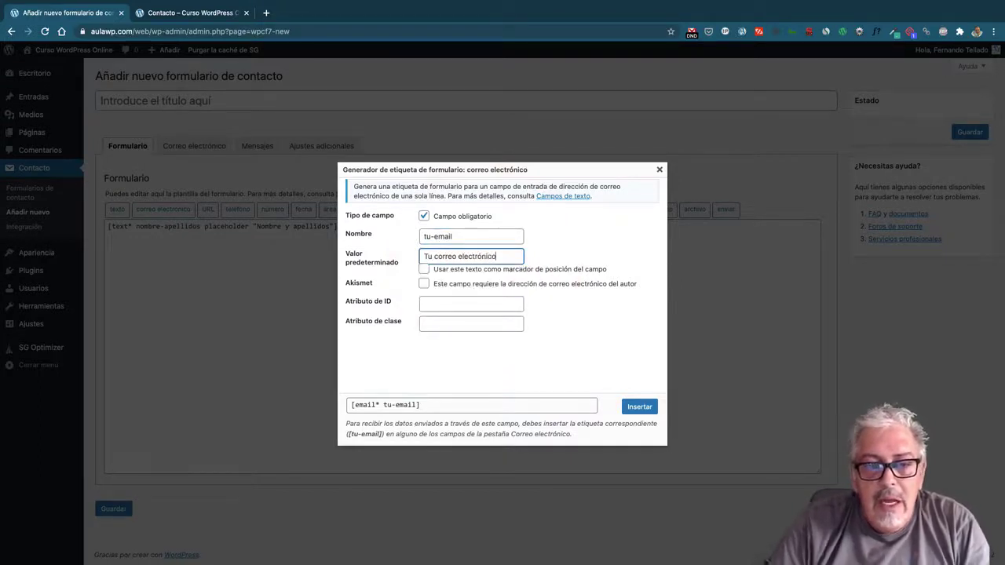
click(425, 270)
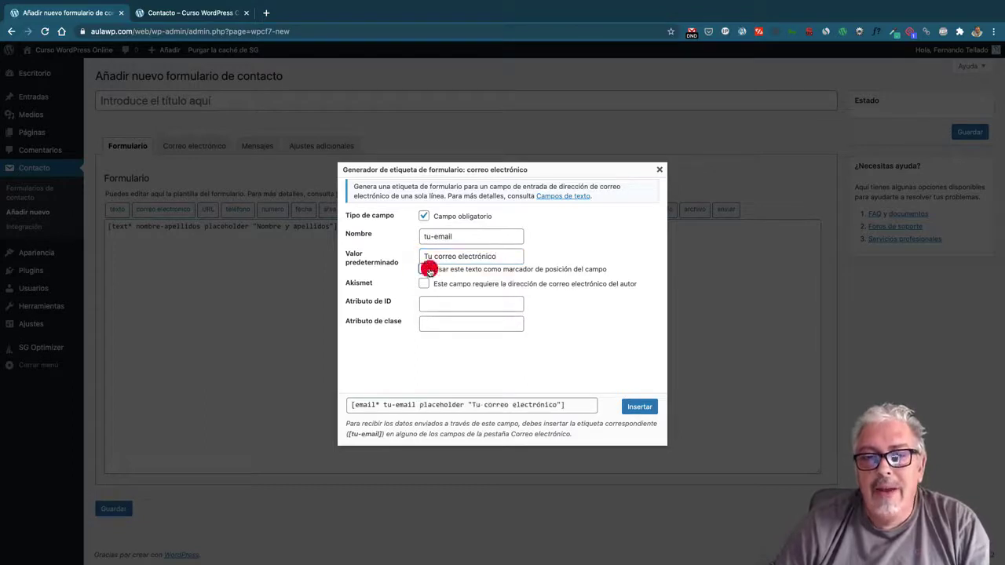
click(642, 406)
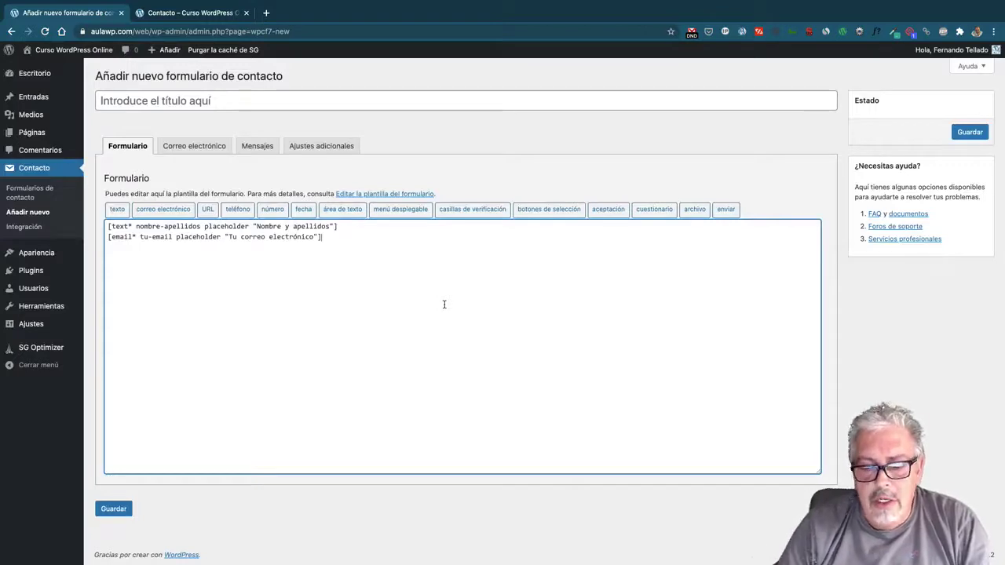
key(Return)
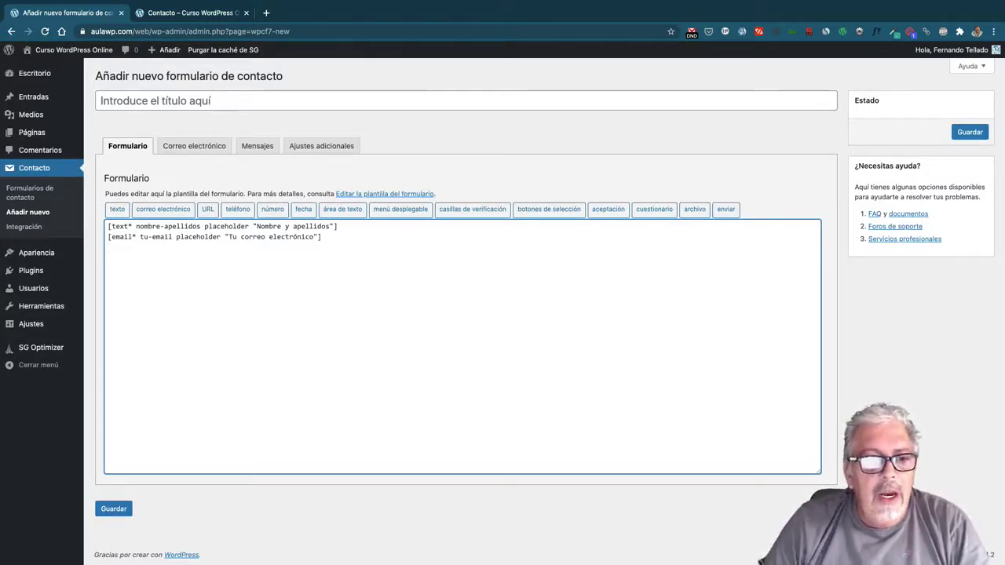
Begin a text area tag, make it a required field and name it "mensaje"
click(351, 210)
click(424, 216)
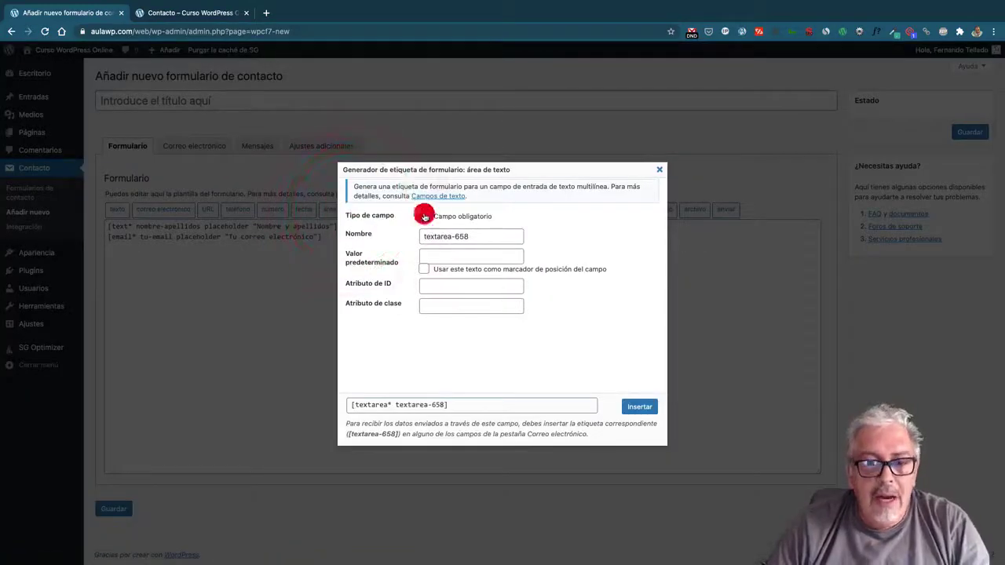
drag(470, 237, 419, 235)
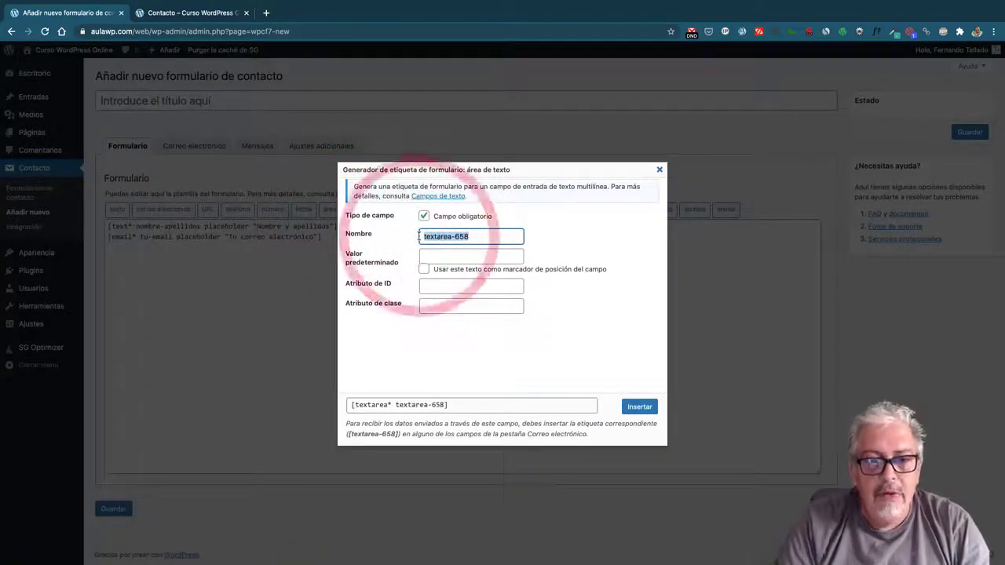
text(mensaje)
Give the text area the default value "Escribe aquí tu necesidad o duda" as its placeholder and insert the tag
click(472, 256)
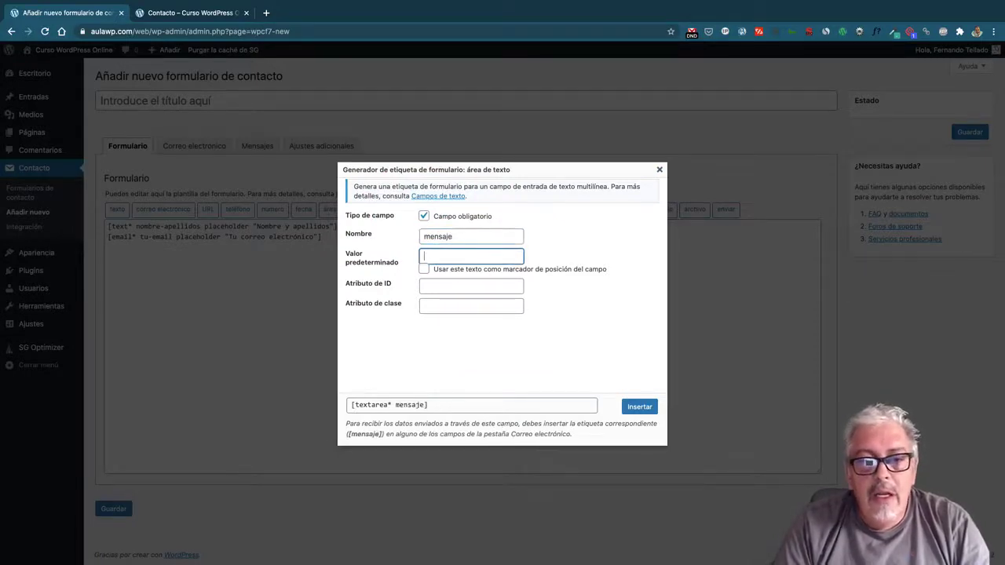
text(Escribe a)
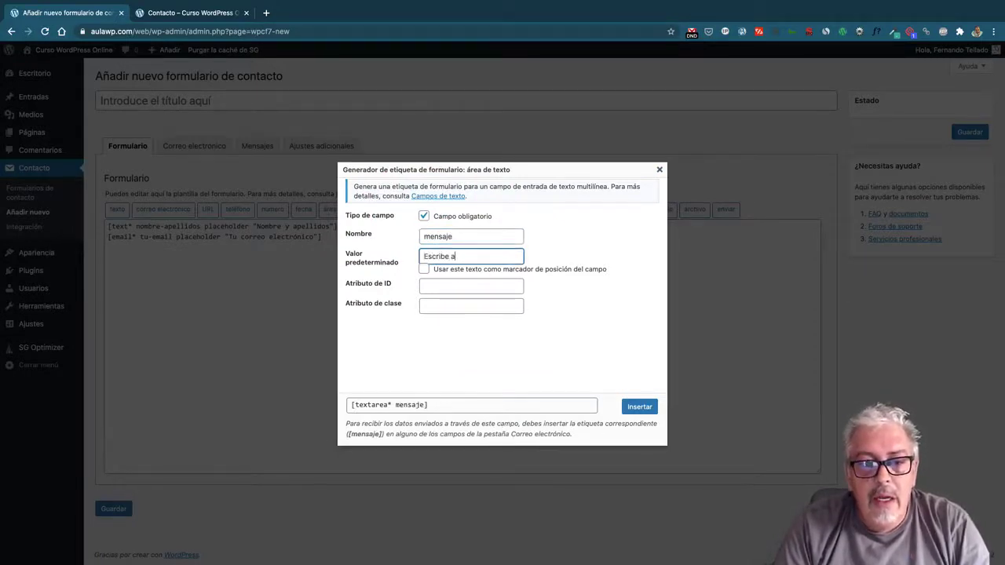
text(quí tu necesida)
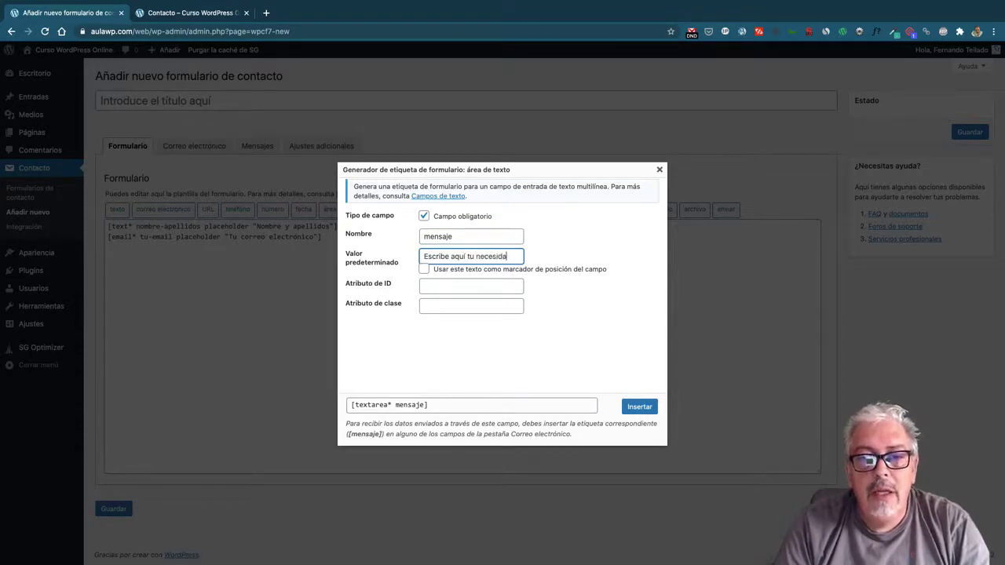
text(d o duda)
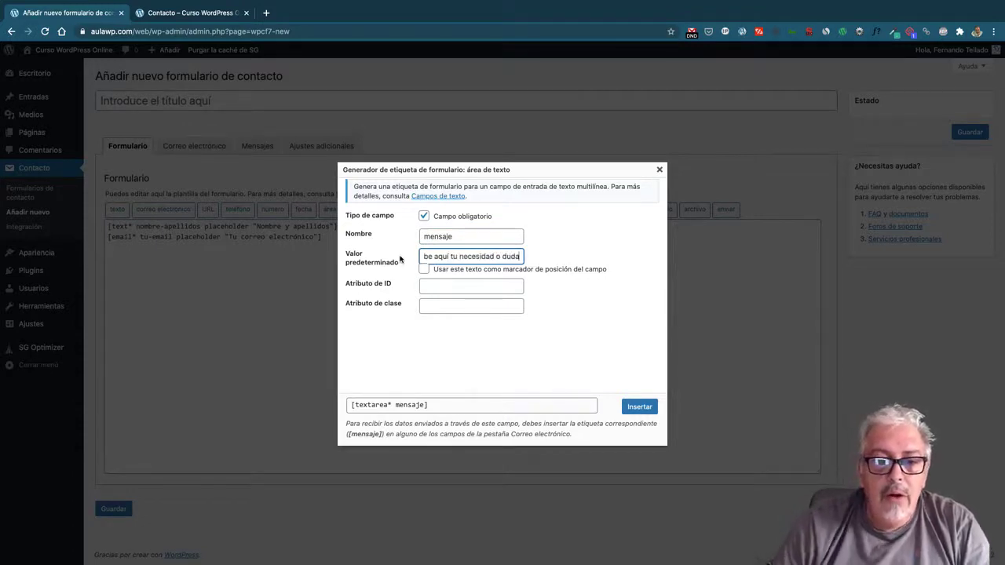
click(424, 269)
click(633, 408)
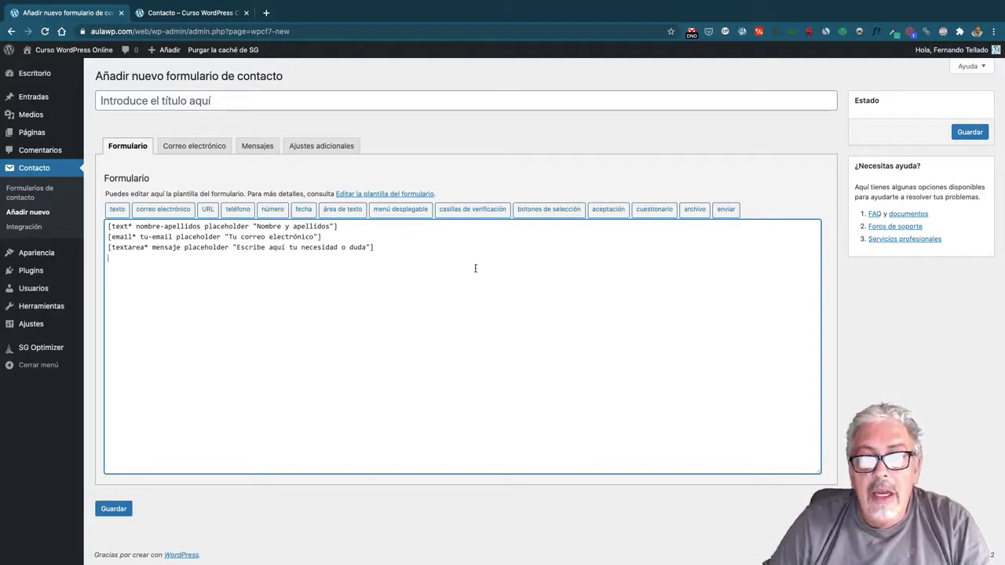
Insert a submit button tag labelled "ENVIAR FORMULARIO" at the end of the form template
click(726, 211)
click(501, 218)
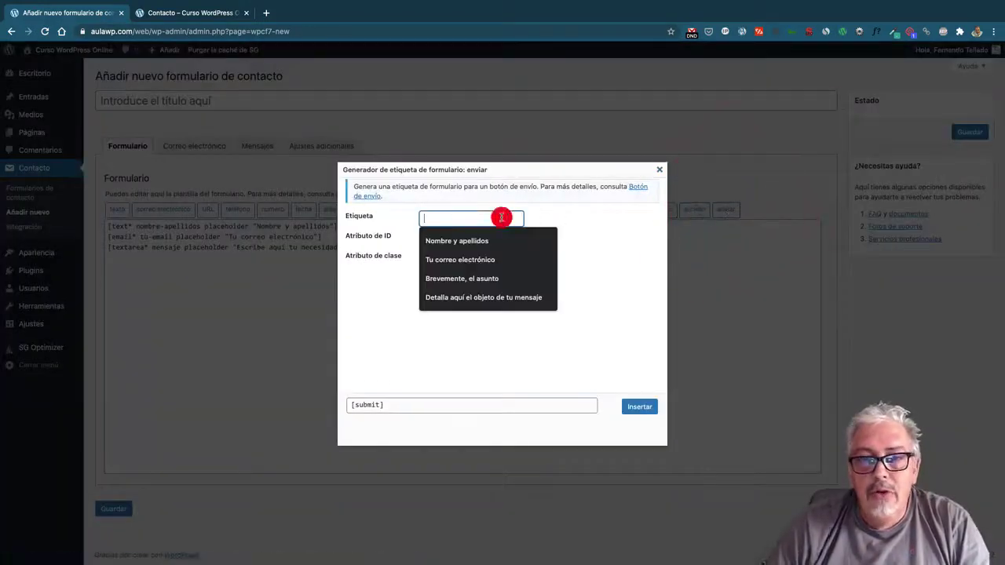
text(ENVIAR FORM)
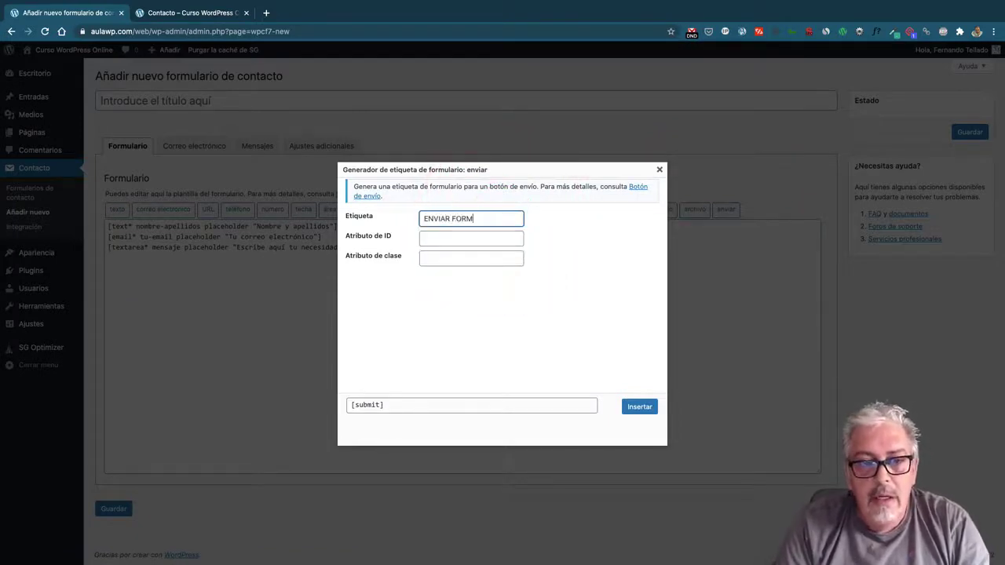
text(ULARIO)
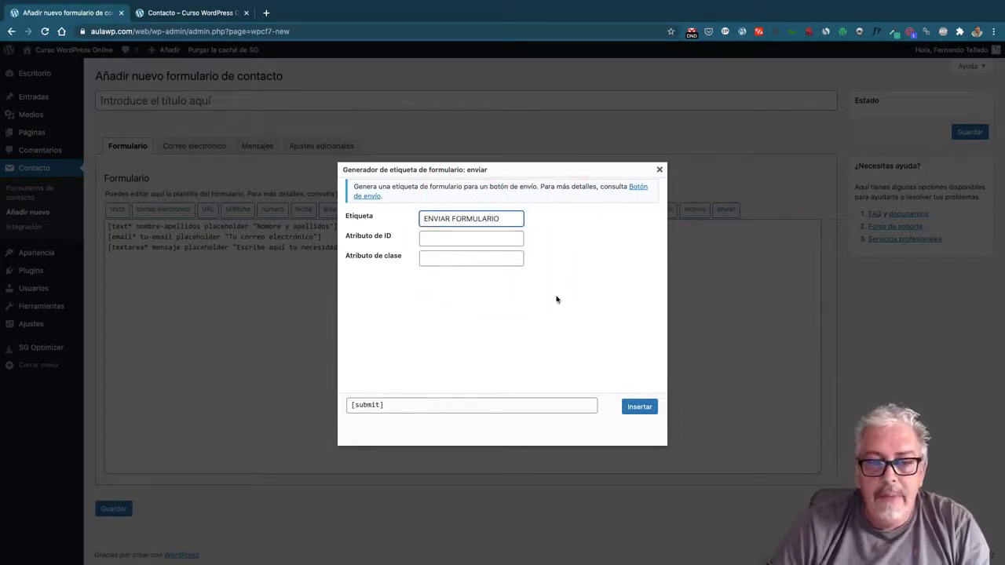
click(634, 407)
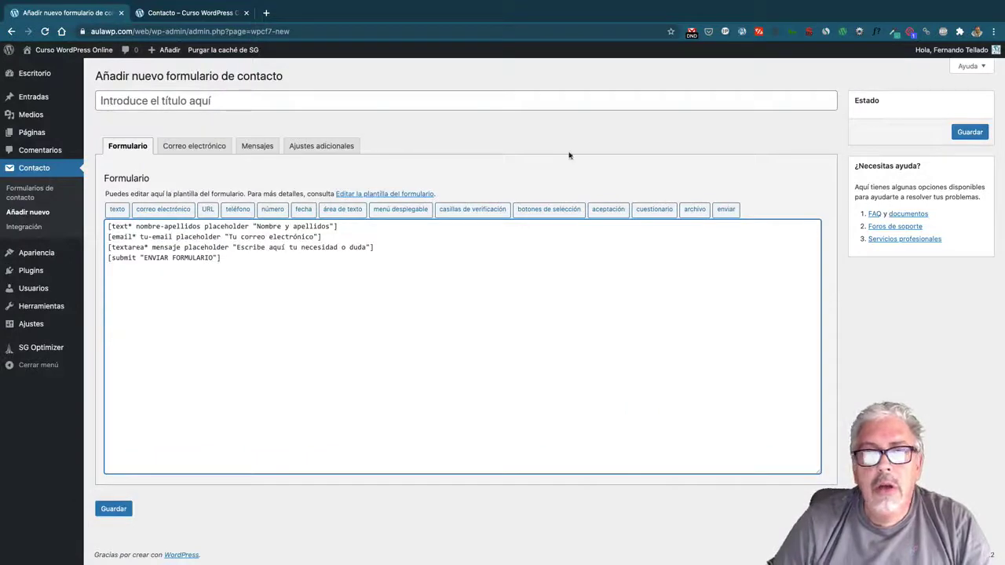
Title the new contact form "MI FORMULARIO COMPLETO" and save it
click(309, 98)
text(MI F)
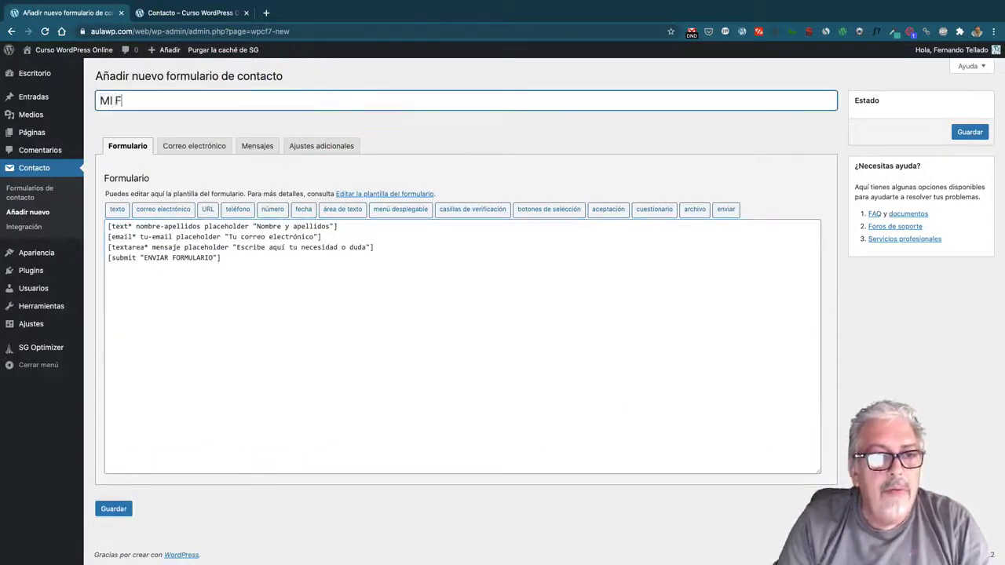
text(ORMULARIO )
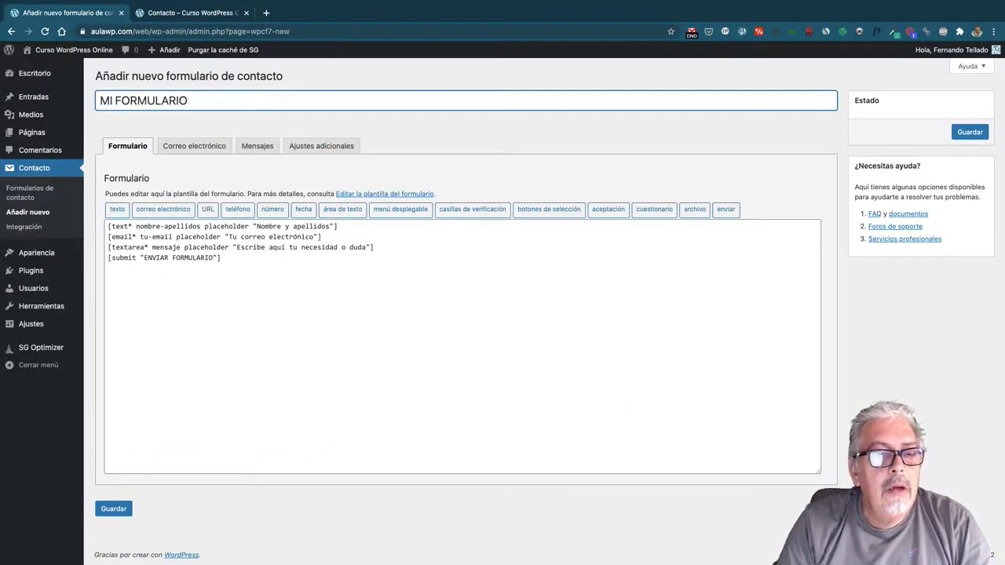
text(COMPLETO)
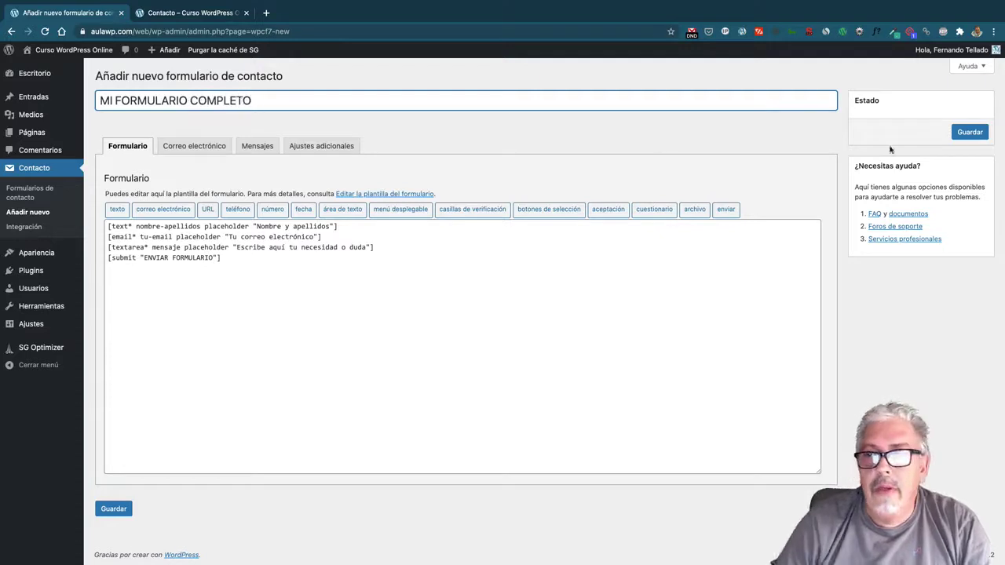
click(971, 132)
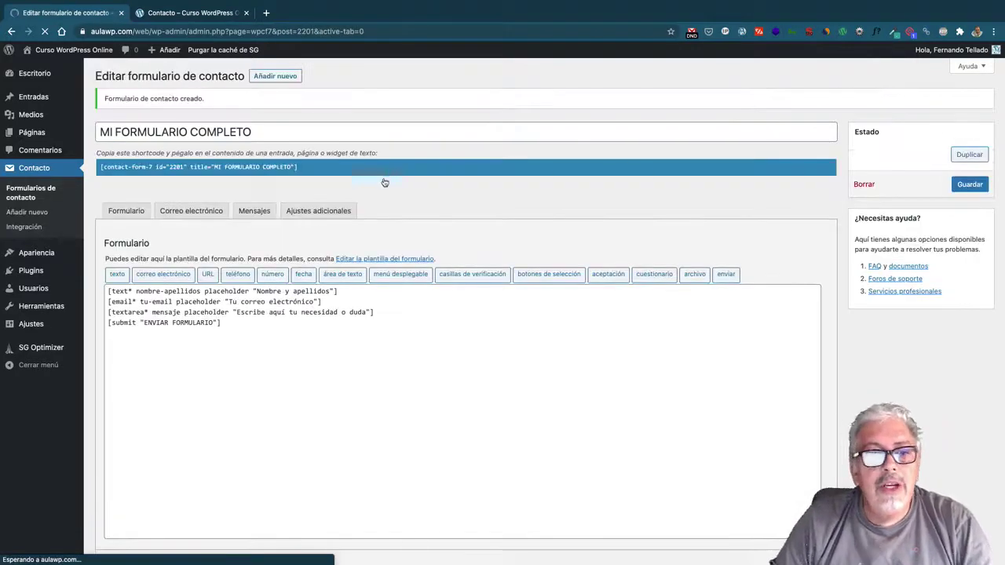
Copy the shortcode of the saved form "MI FORMULARIO COMPLETO"
click(127, 168)
key(super+c)
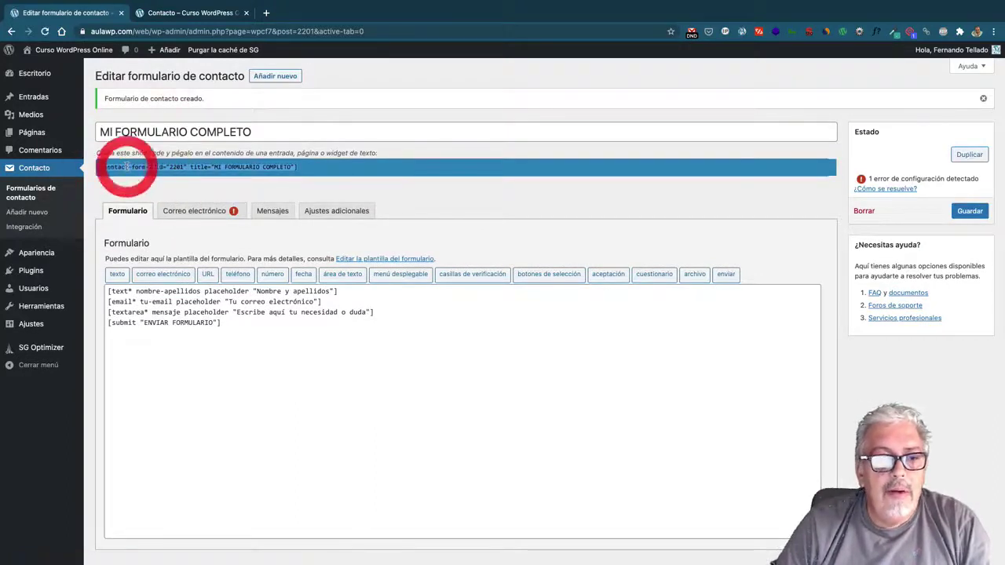
right_click(116, 169)
click(136, 189)
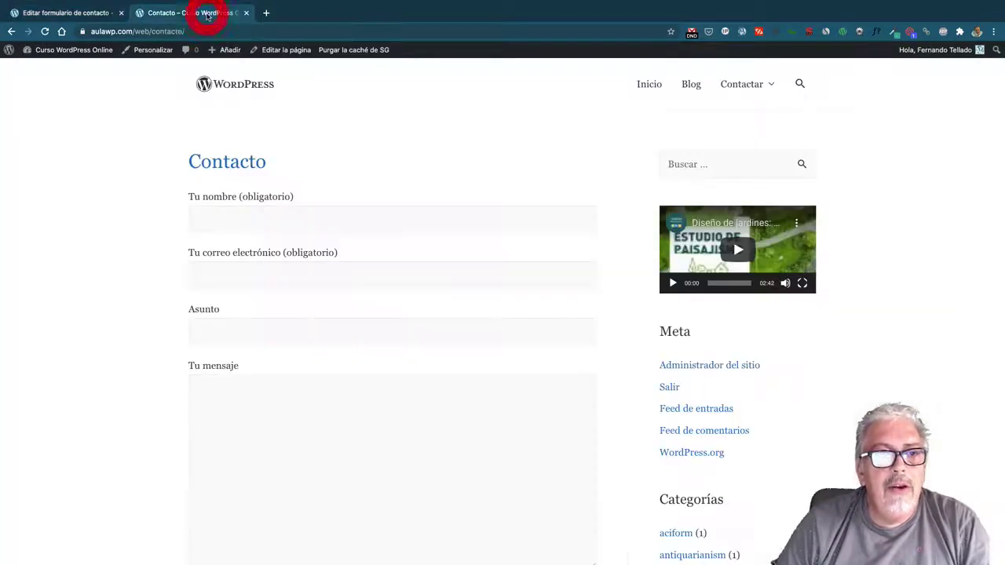
Switch to the published Contacto page and review the form it currently shows
click(207, 14)
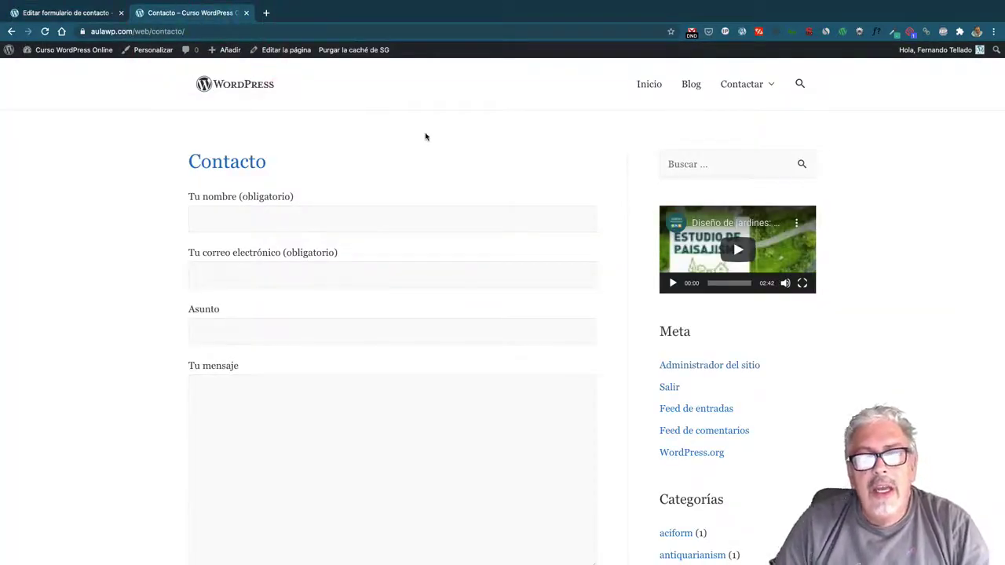
scroll(145, 150, down, 1)
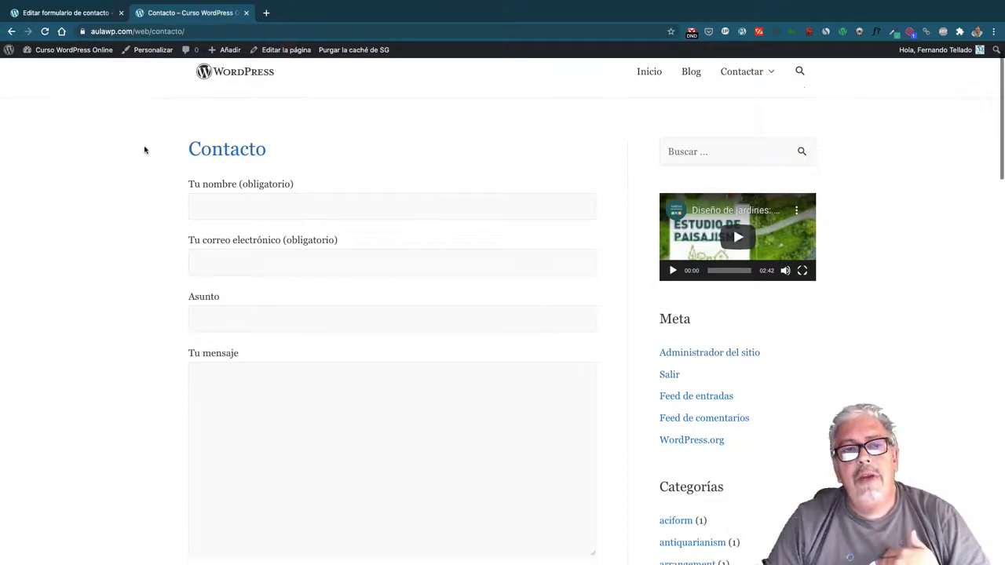
scroll(145, 150, down, 2)
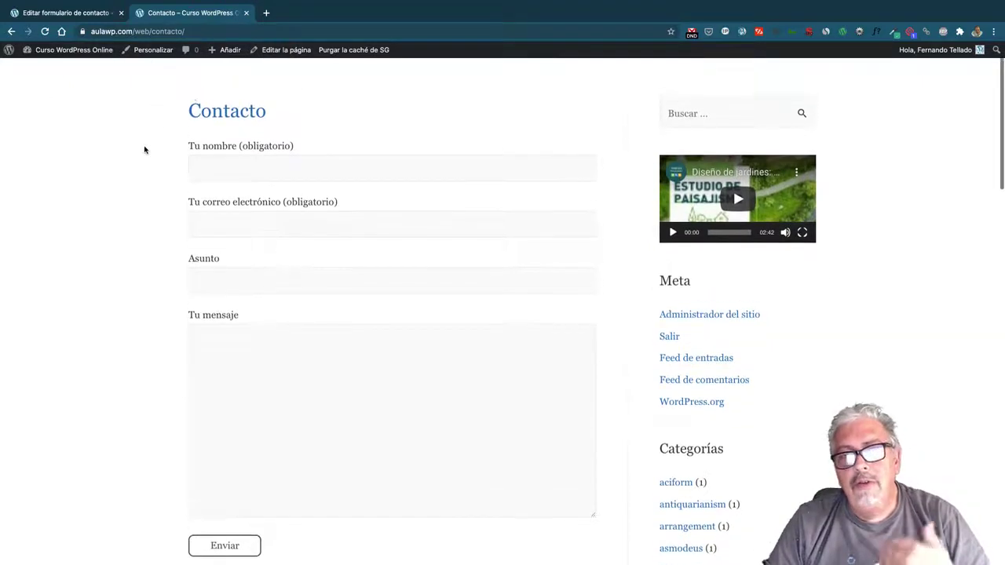
Edit the Contacto page and add a Shortcode block above the existing one, containing the copied "MI FORMULARIO COMPLETO" shortcode
click(301, 51)
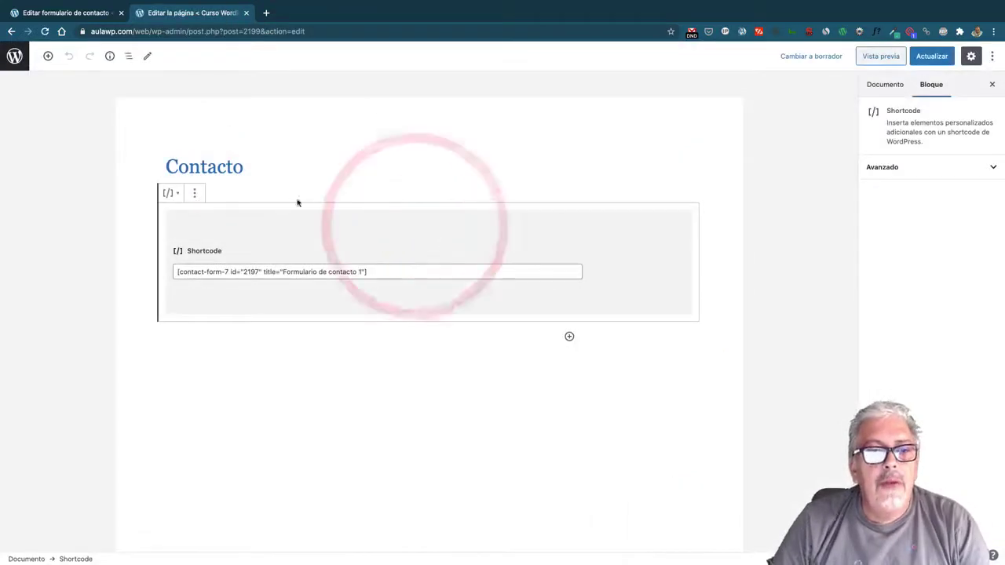
click(194, 192)
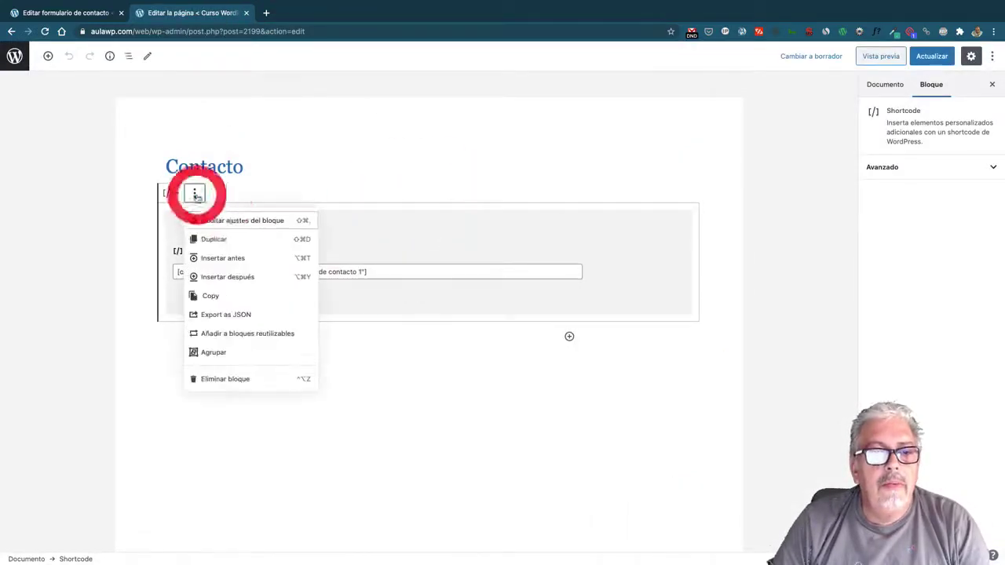
click(256, 259)
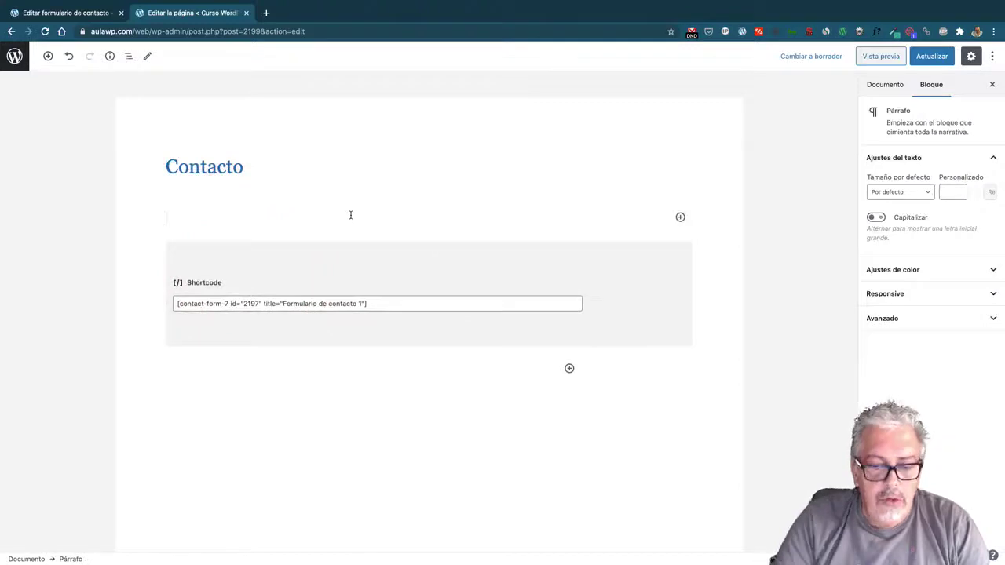
text(/SHR)
key(BackSpace)
key(BackSpace)
key(BackSpace)
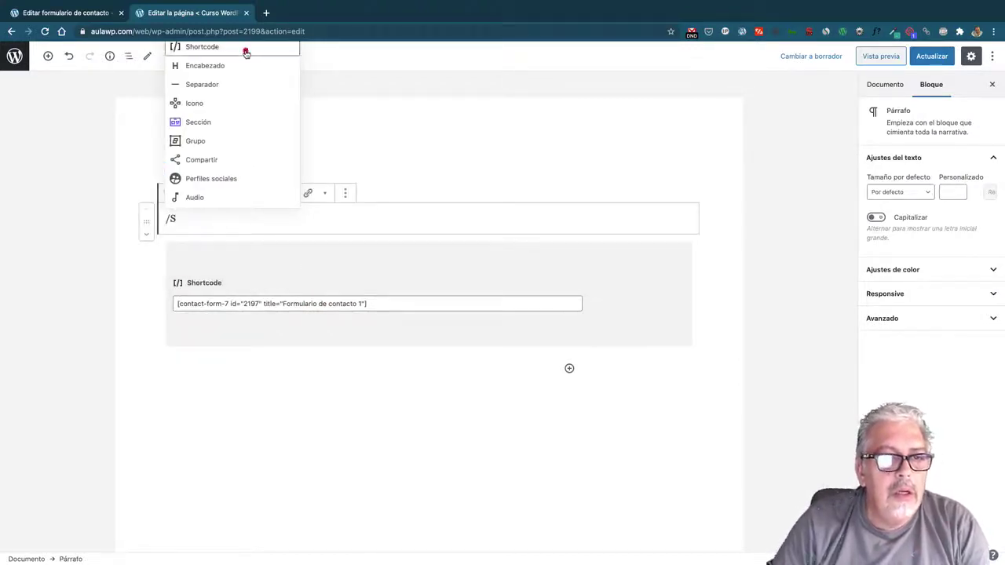
click(244, 48)
right_click(260, 272)
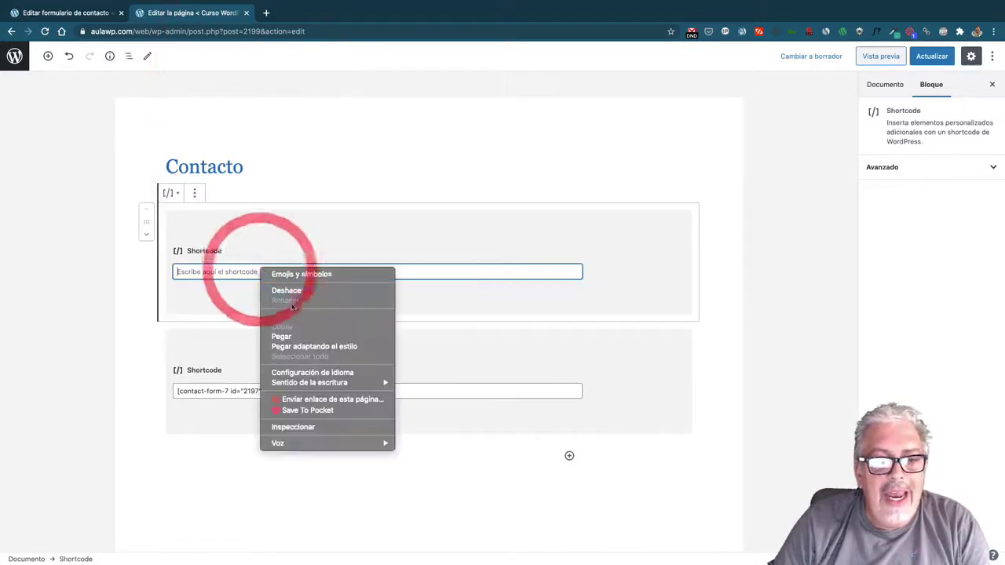
click(297, 343)
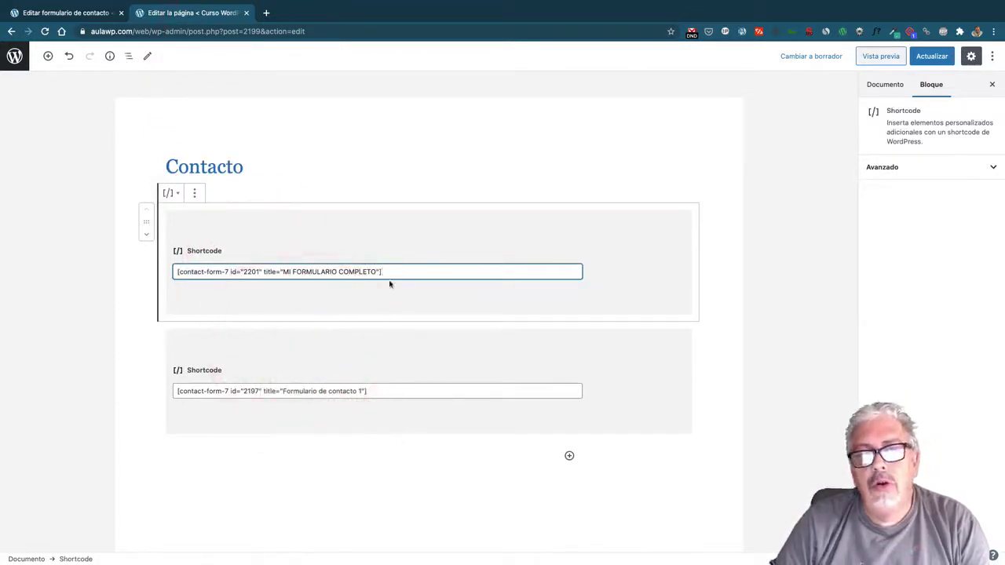
Preview the Contacto page and compare the custom form with the default form below it
click(882, 57)
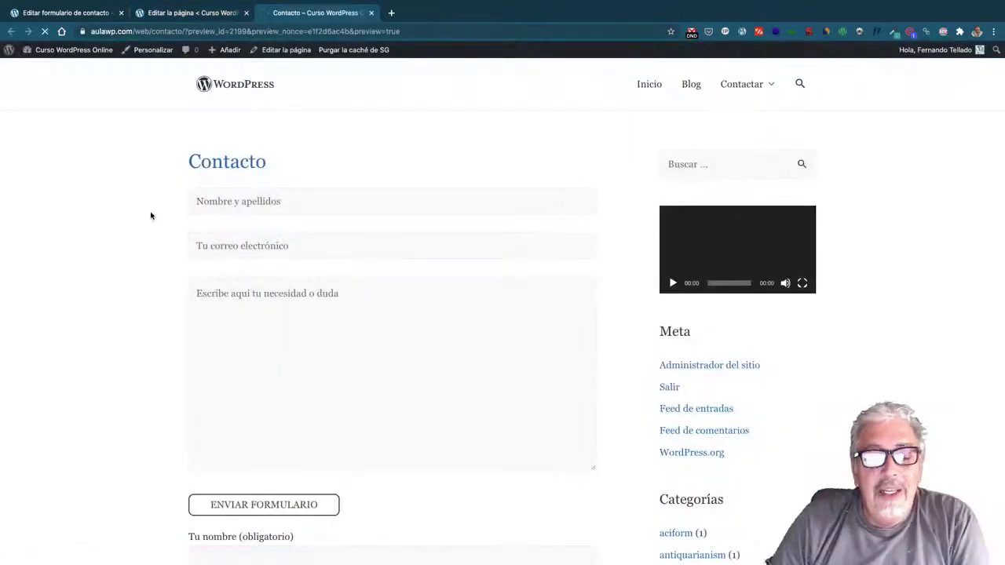
scroll(151, 216, down, 2)
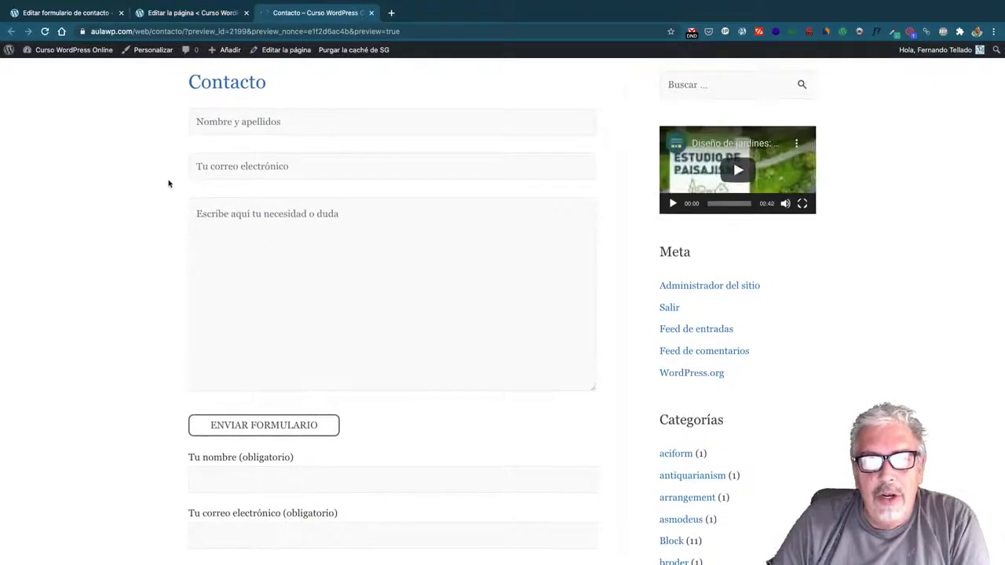
scroll(170, 184, down, 3)
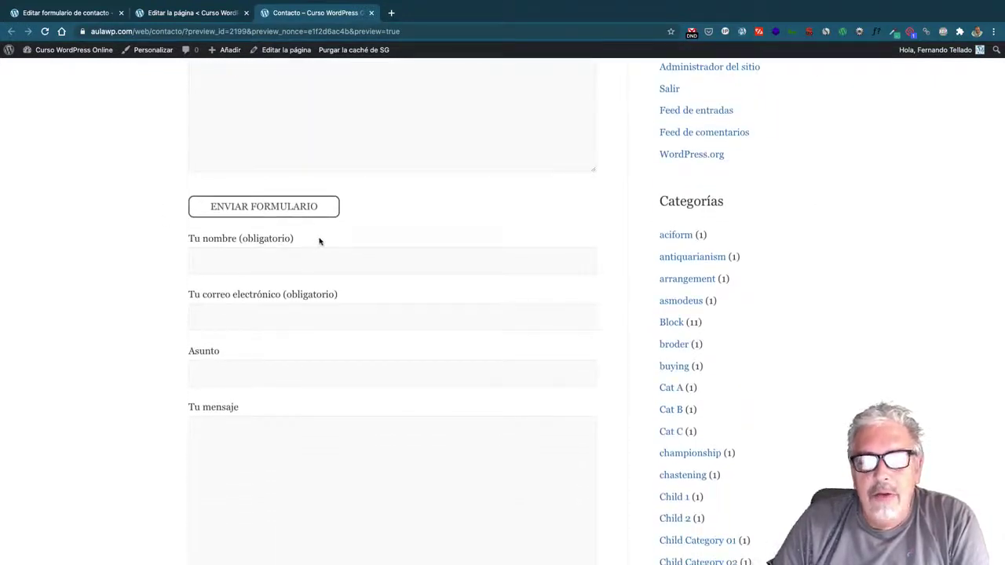
scroll(169, 236, up, 5)
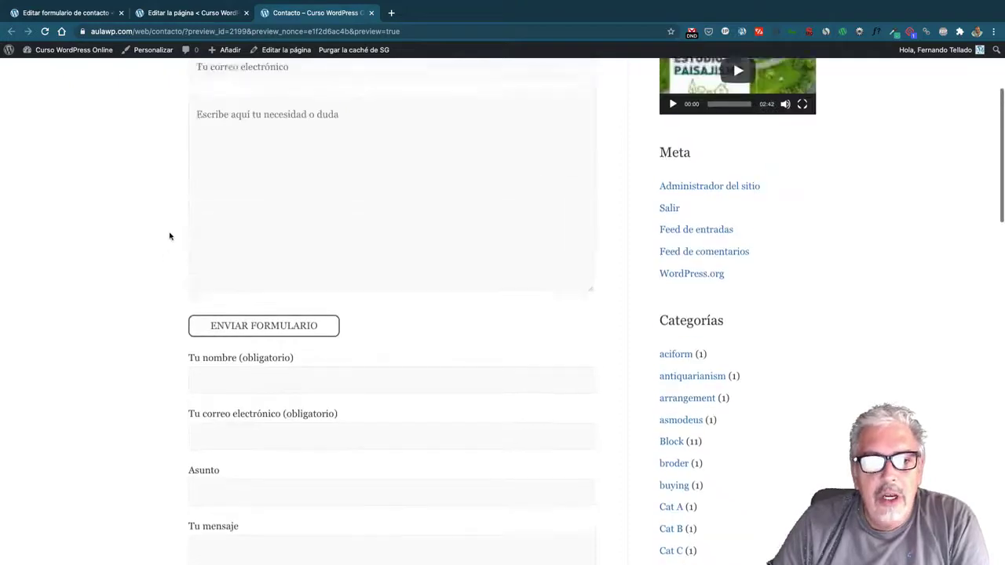
Test the "Nombre y apellidos" placeholder in the previewed custom form by entering a full name, and undo the entry
click(246, 155)
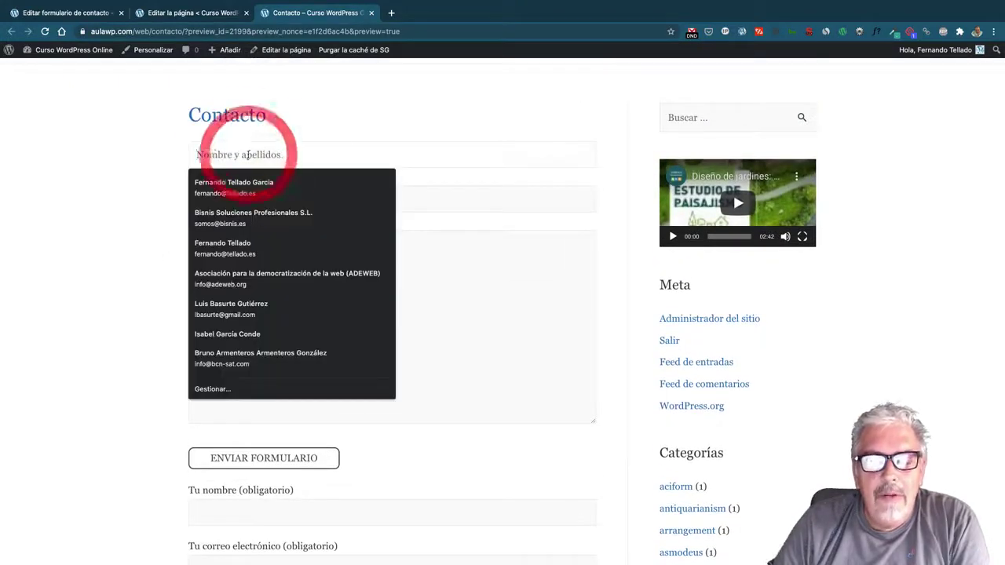
click(191, 139)
click(306, 152)
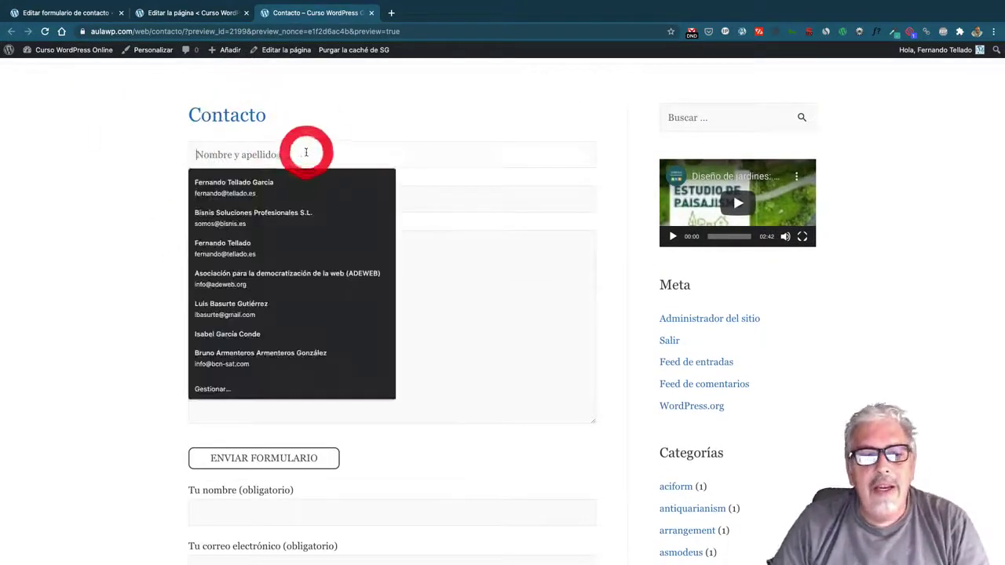
key(Escape)
text(Fernando Tellado)
key(Tab)
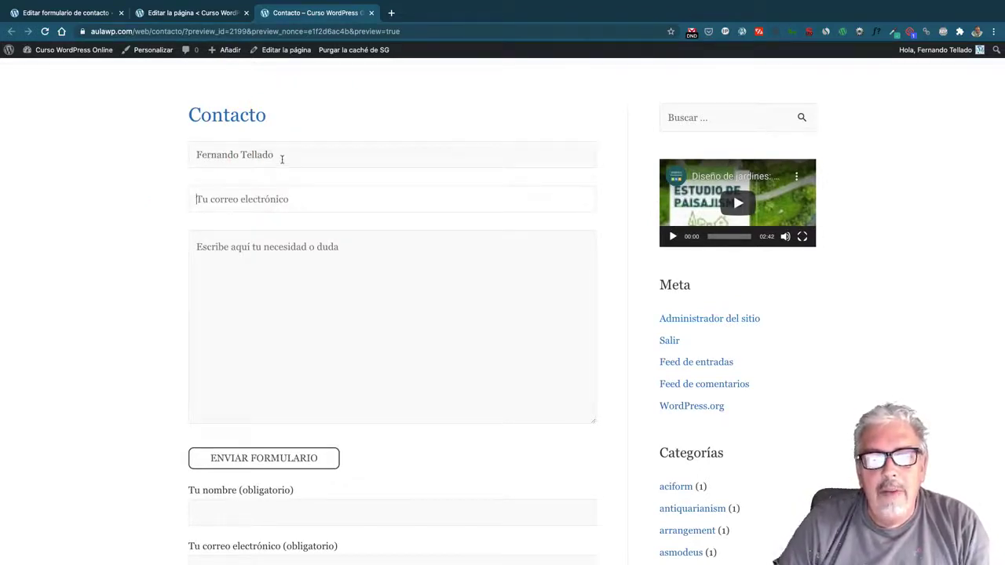
key(ctrl+z)
click(179, 201)
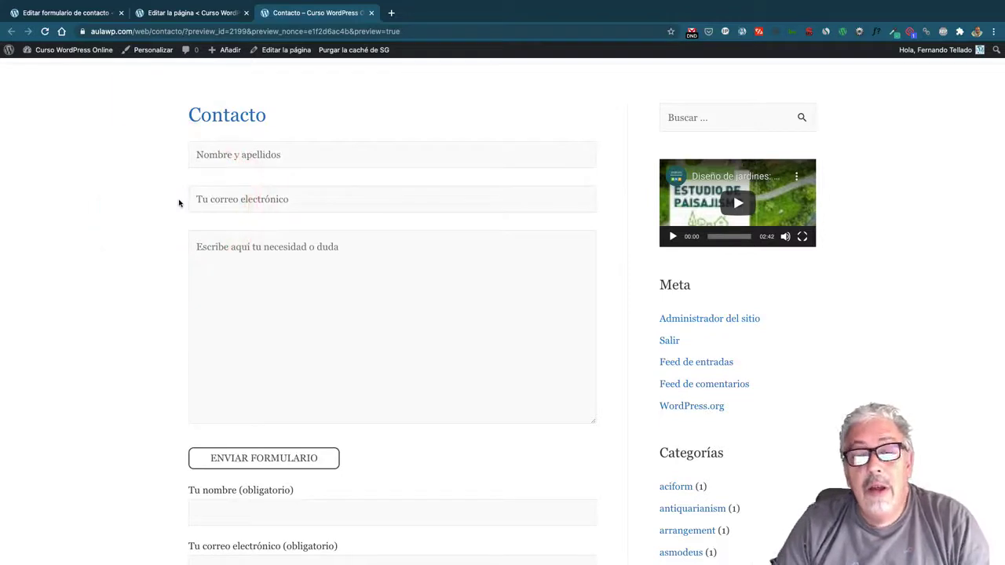
Examine the fields, labels and submit buttons of both forms on the previewed Contacto page
scroll(179, 203, down, 1)
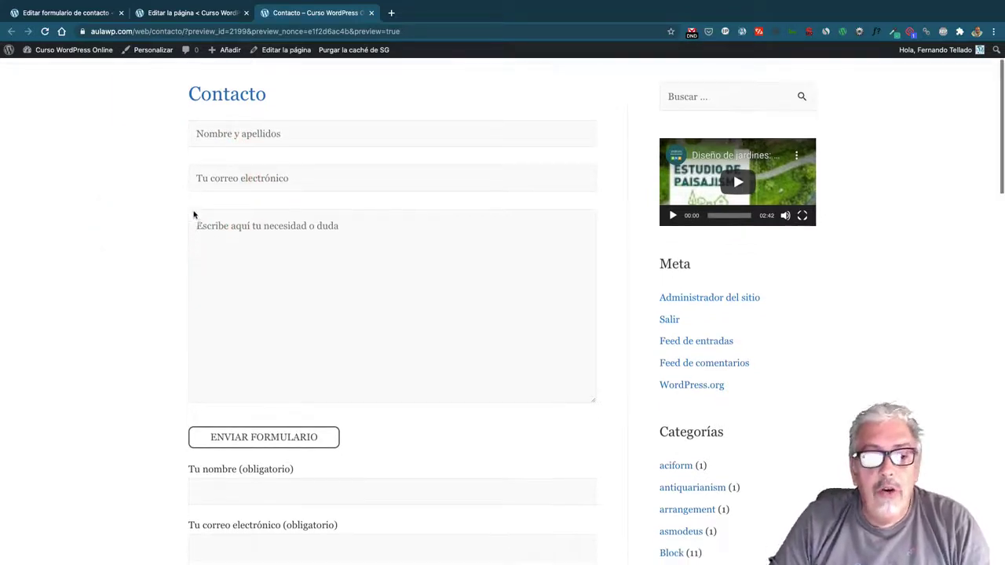
scroll(172, 227, down, 5)
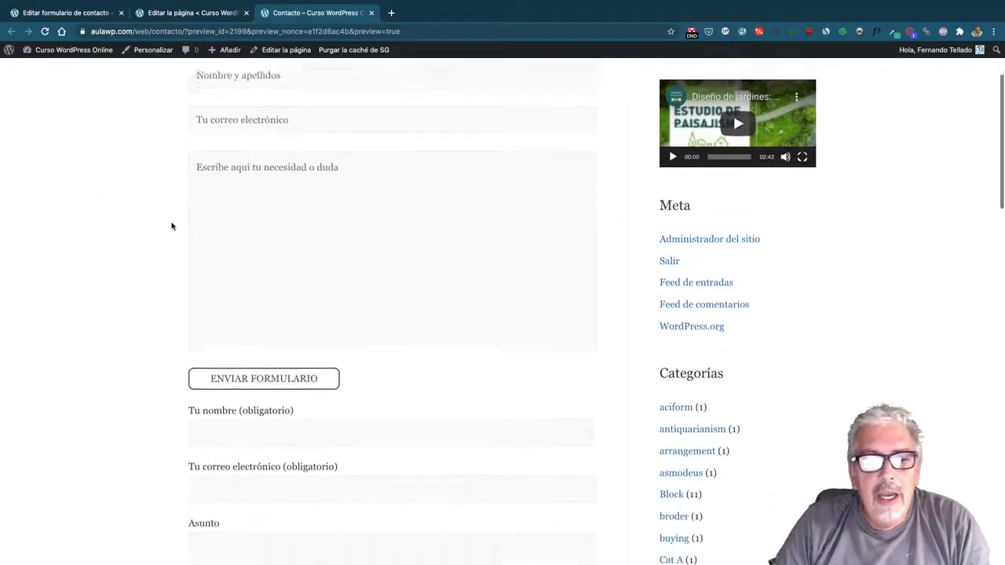
scroll(174, 232, down, 1)
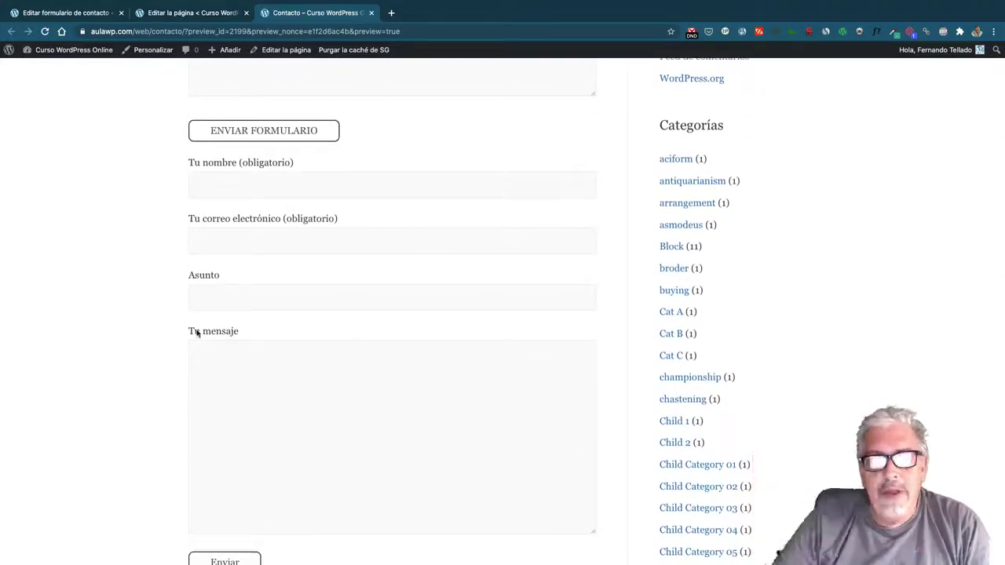
scroll(196, 330, down, 4)
scroll(197, 330, up, 10)
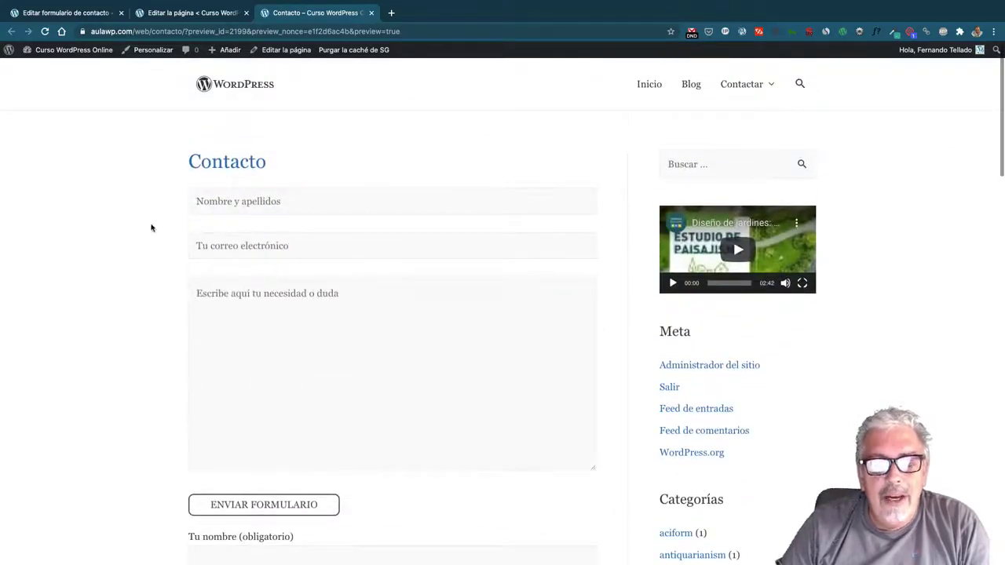
scroll(154, 228, down, 1)
scroll(125, 185, down, 1)
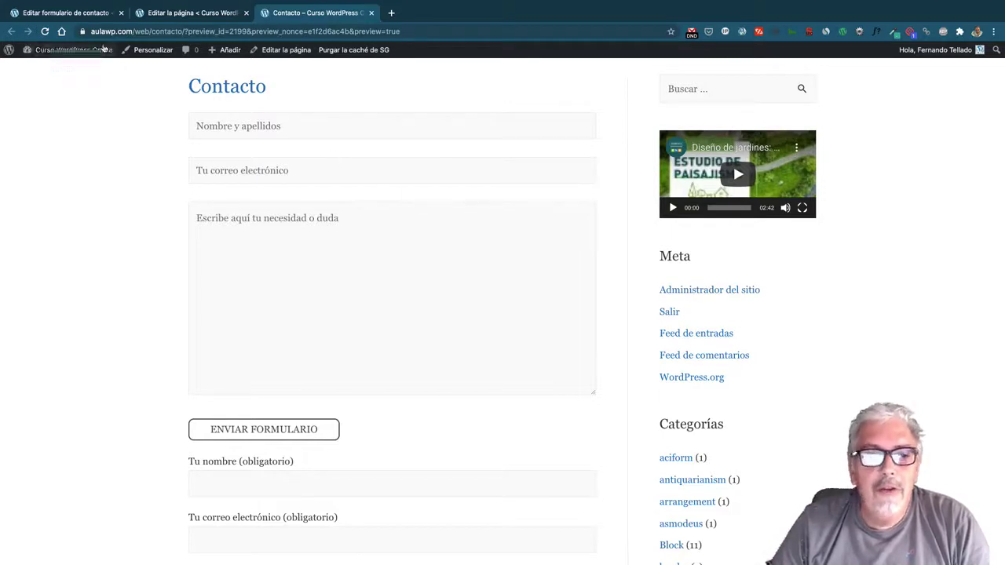
Return to the form editor and start an acceptance tag named "rgpd" on a new line below the message tag
click(84, 13)
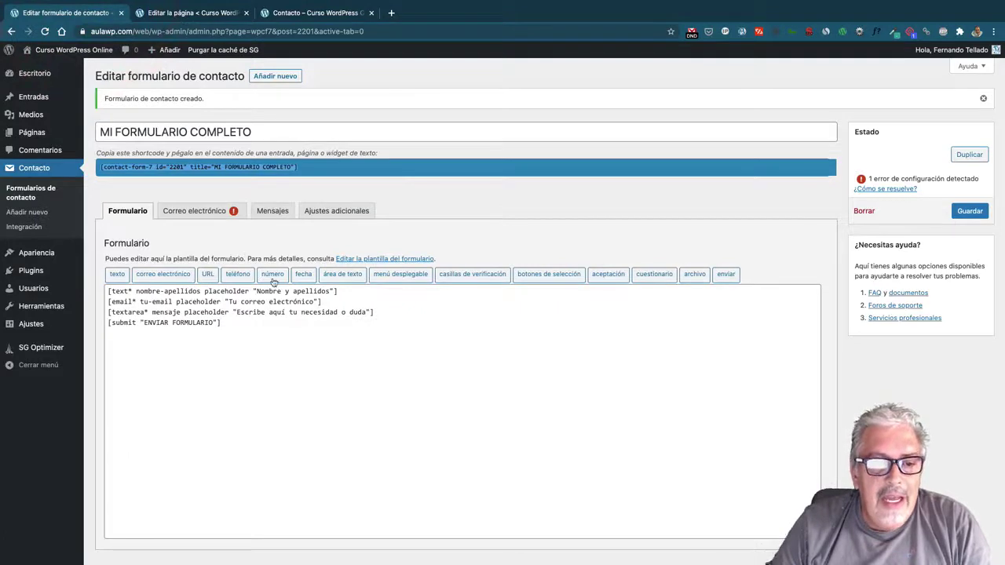
click(384, 313)
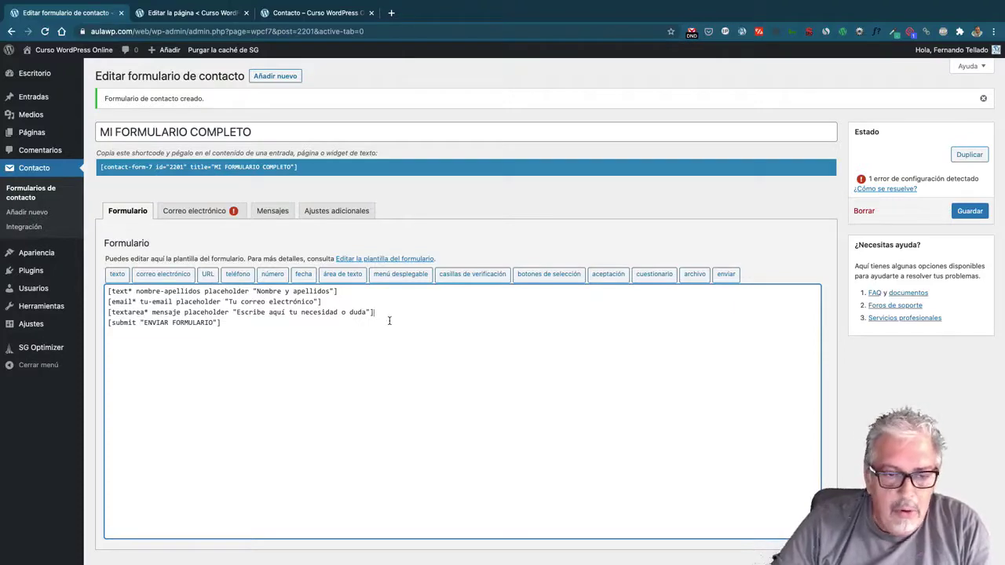
key(Return)
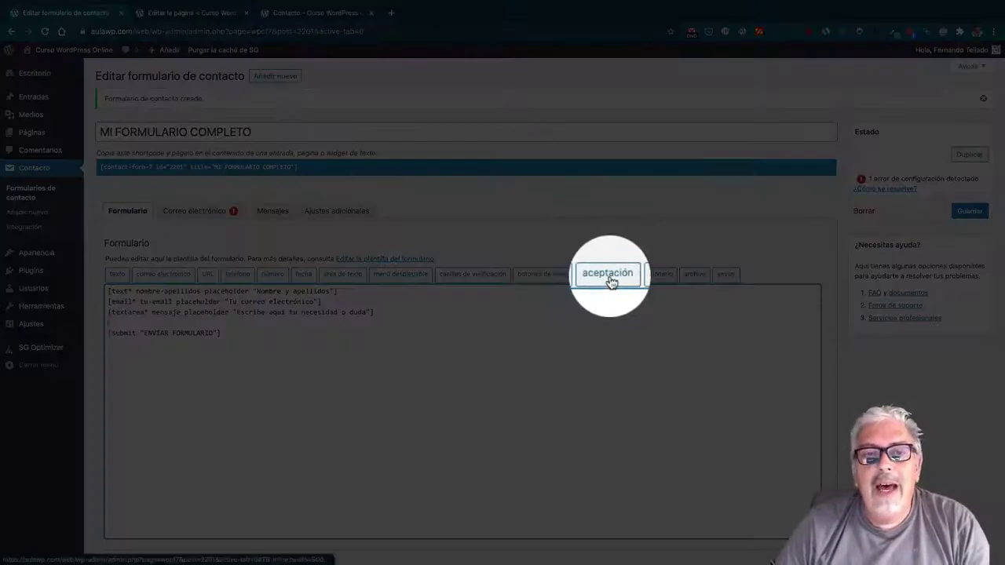
click(609, 276)
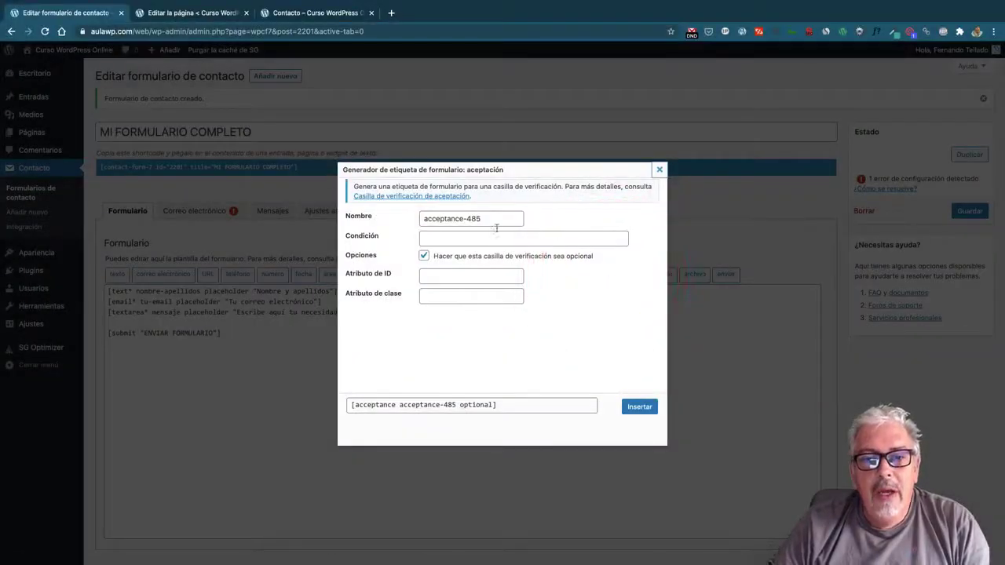
double_click(496, 223)
click(495, 223)
key(BackSpace)
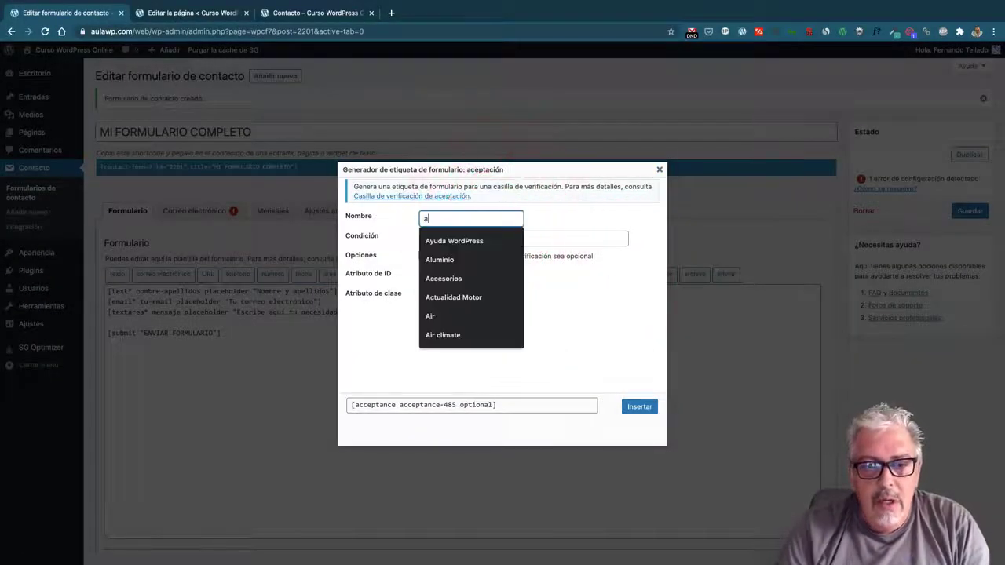
key(Escape)
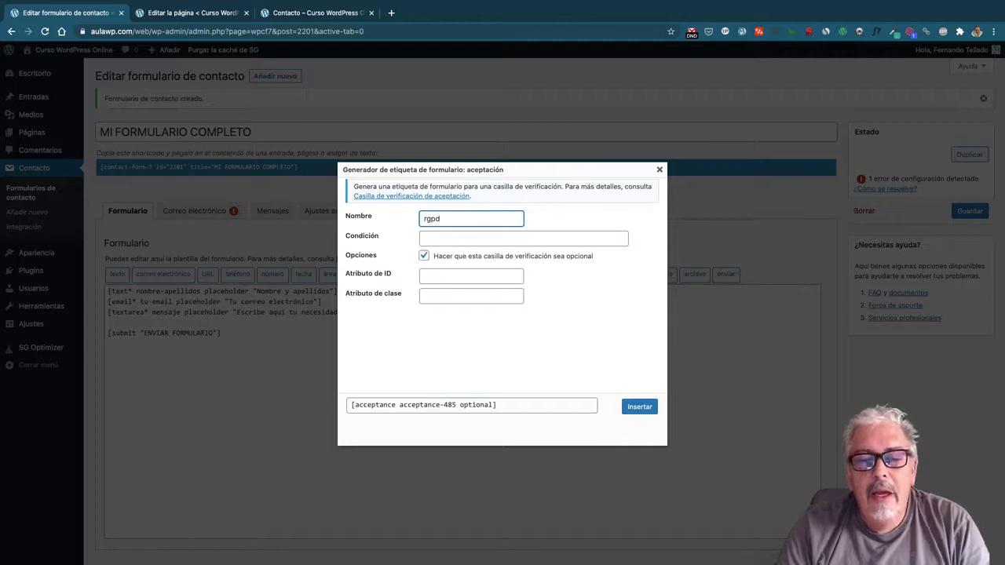
Set the acceptance condition to "Acepto la política de privacidad" and make the checkbox mandatory
click(524, 238)
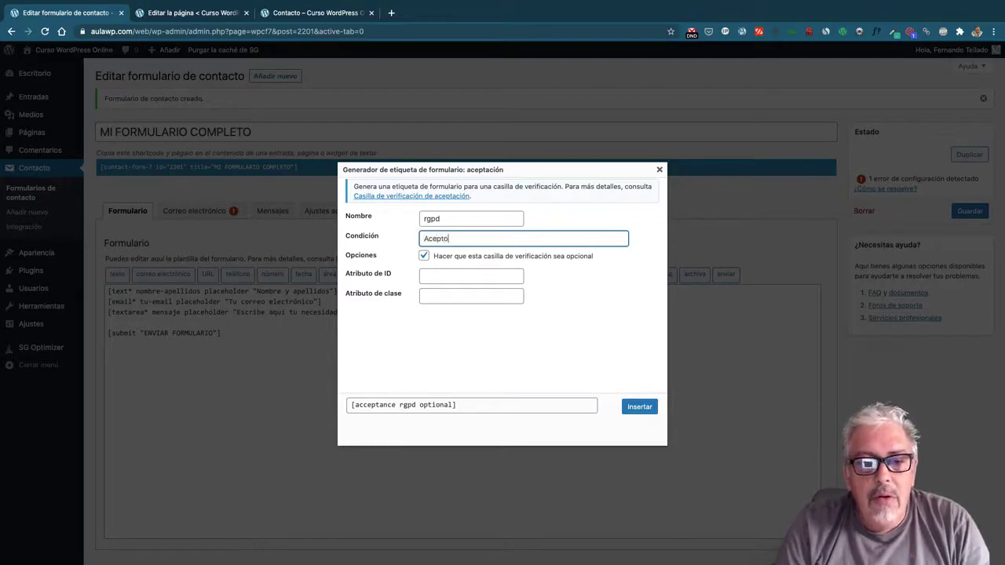
text(Acepto la politica de privacidad)
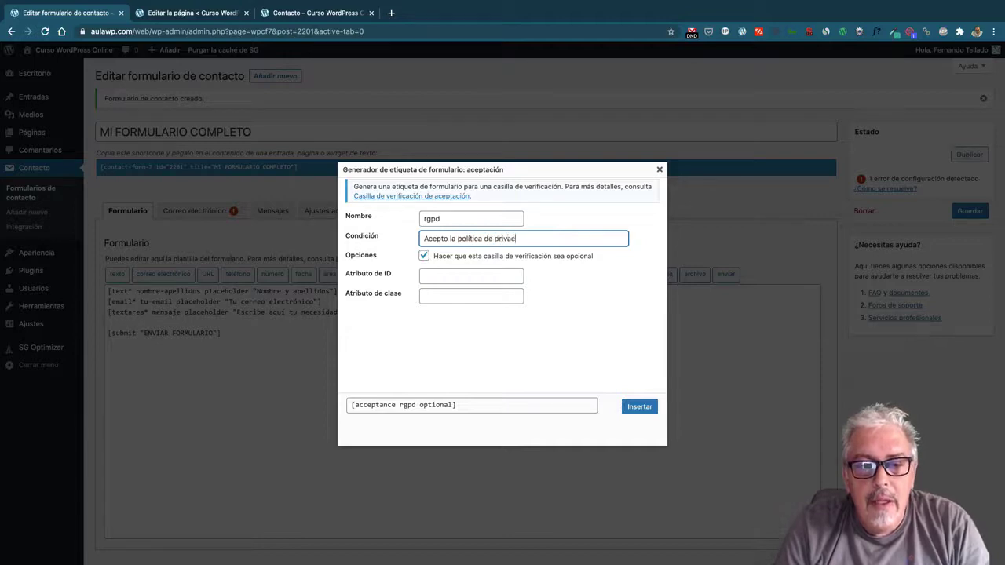
click(424, 256)
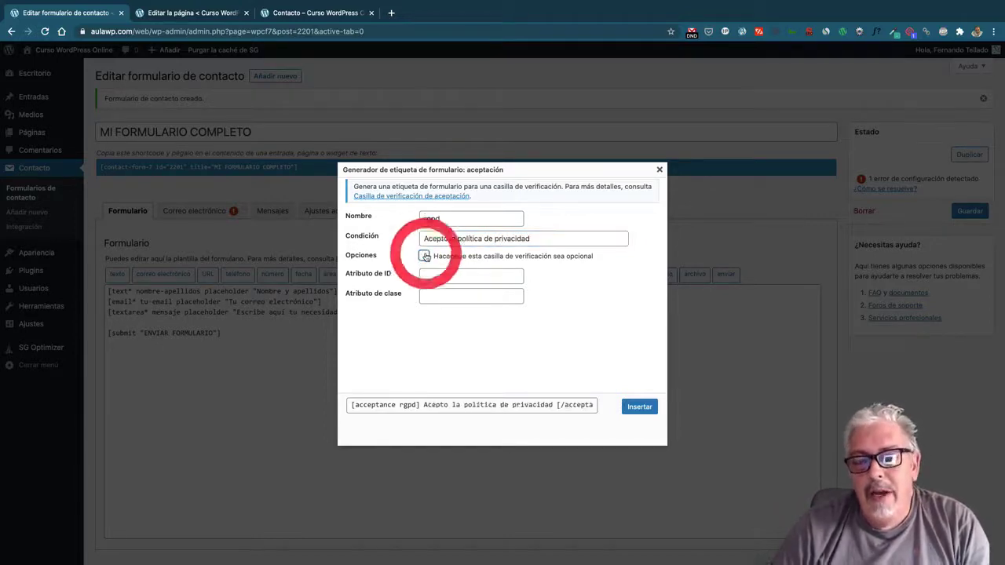
Wrap "política de privacidad" in the acceptance condition in an HTML link with href "#"
click(457, 240)
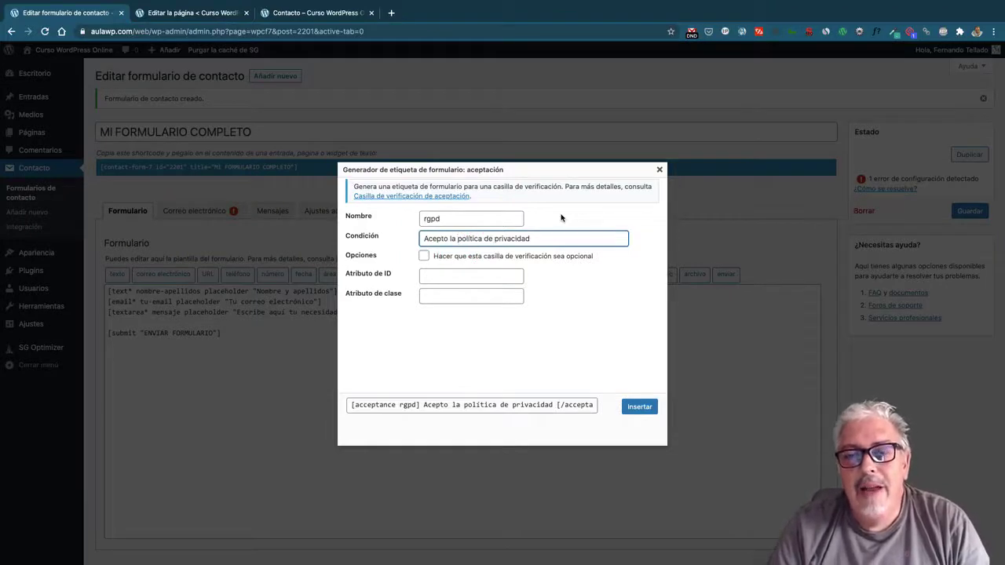
text(<)
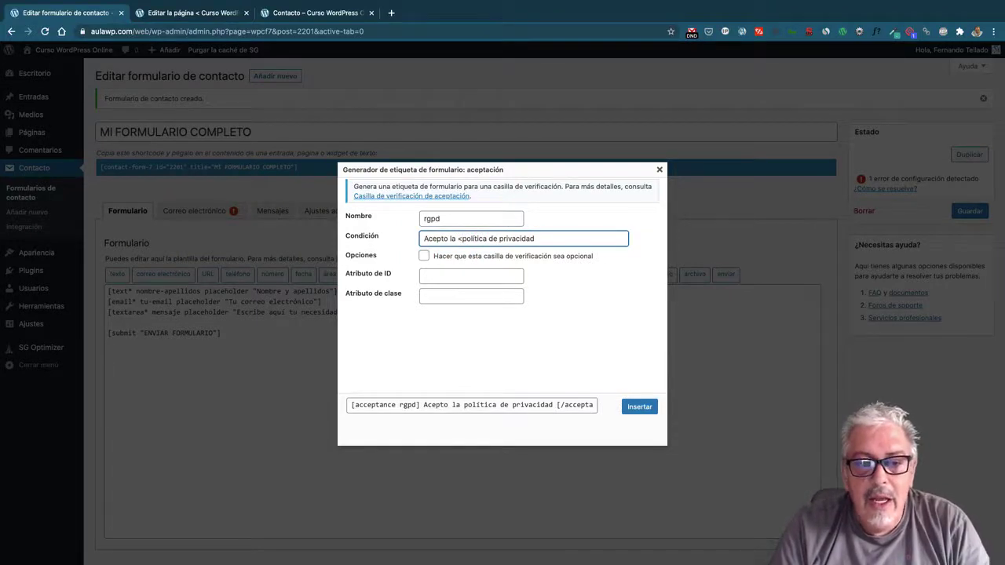
text(a href)
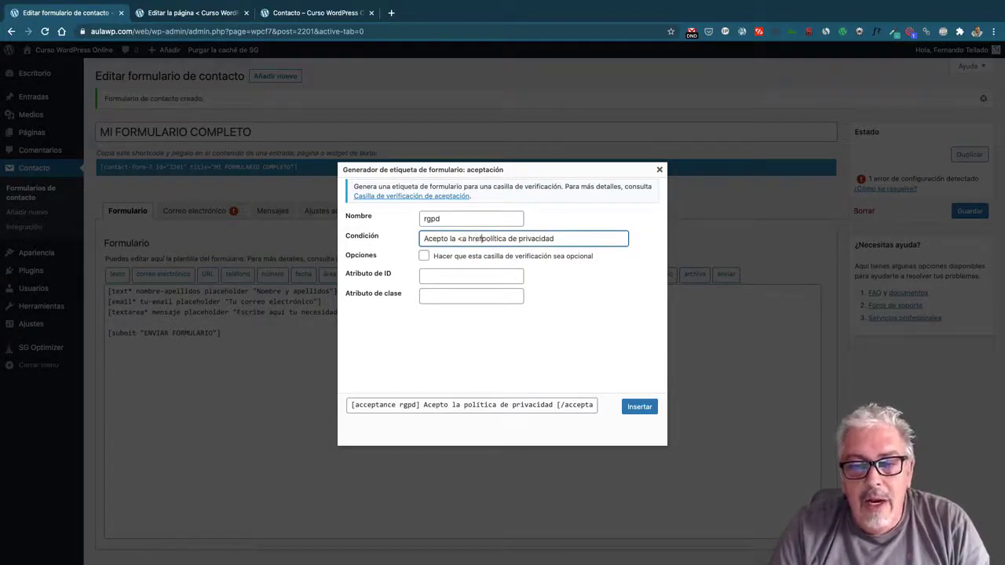
text(=")
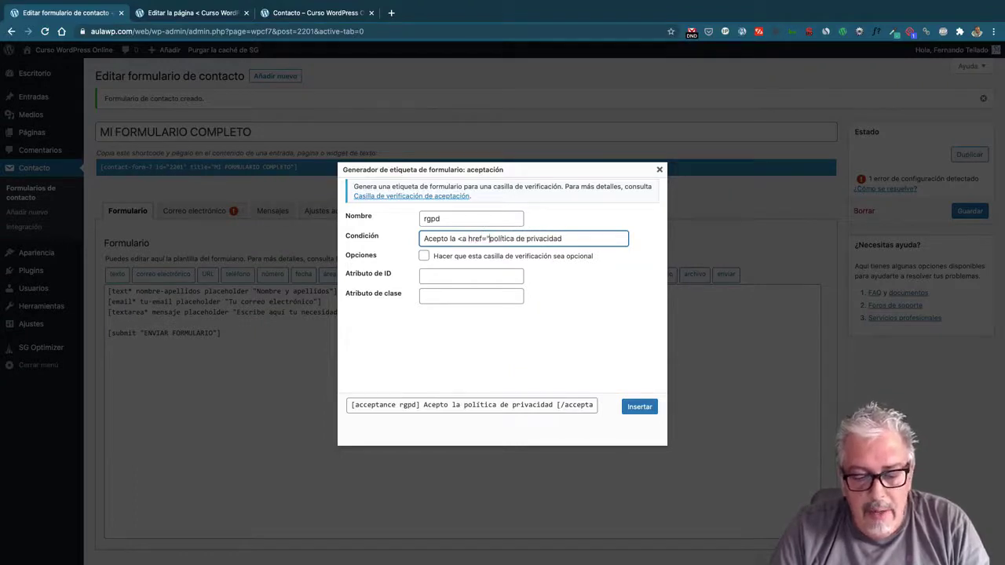
text(#">)
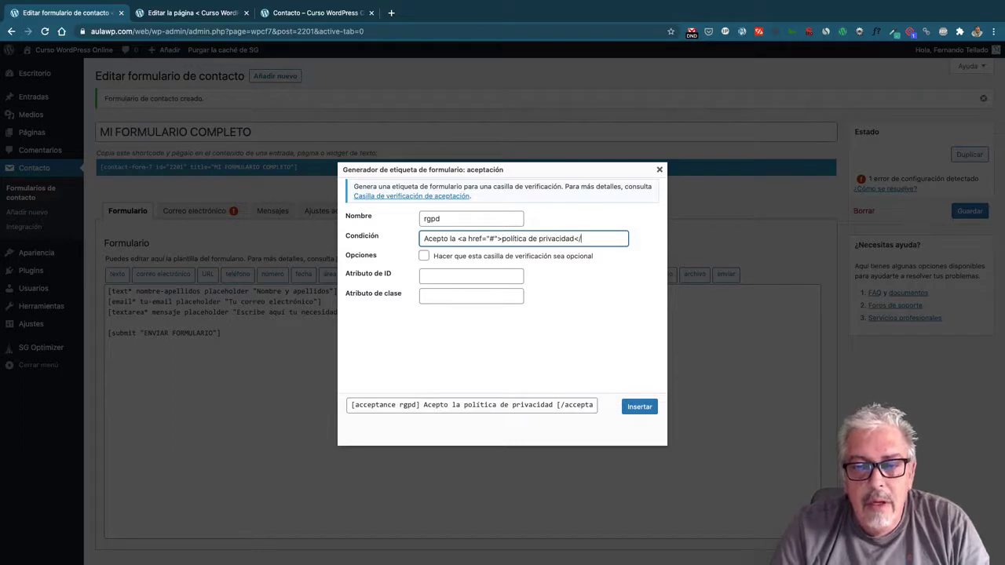
Add target="_blank" and rel="nofollow" to the privacy policy link and insert the acceptance tag into the form
click(469, 242)
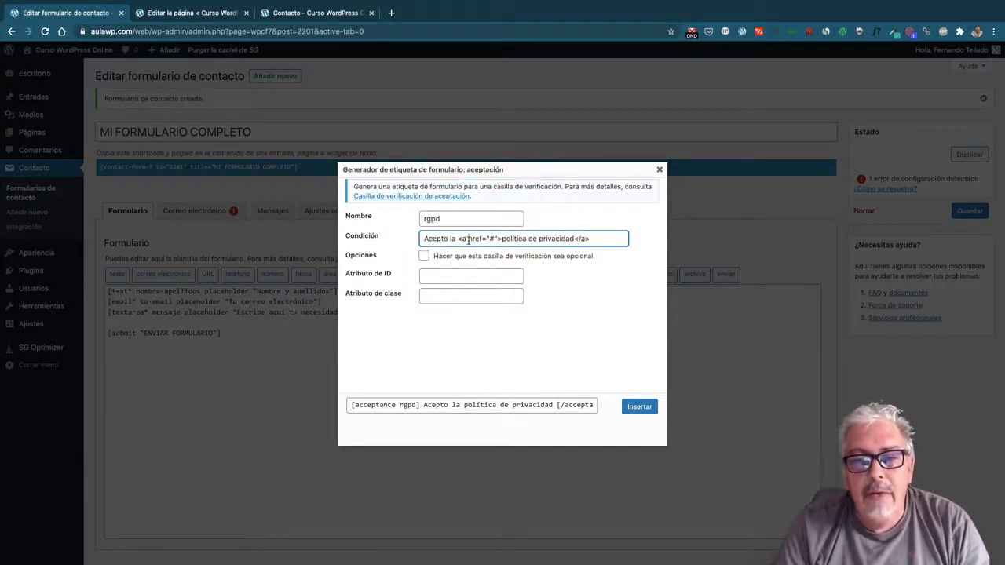
text(target="_blank" rel)
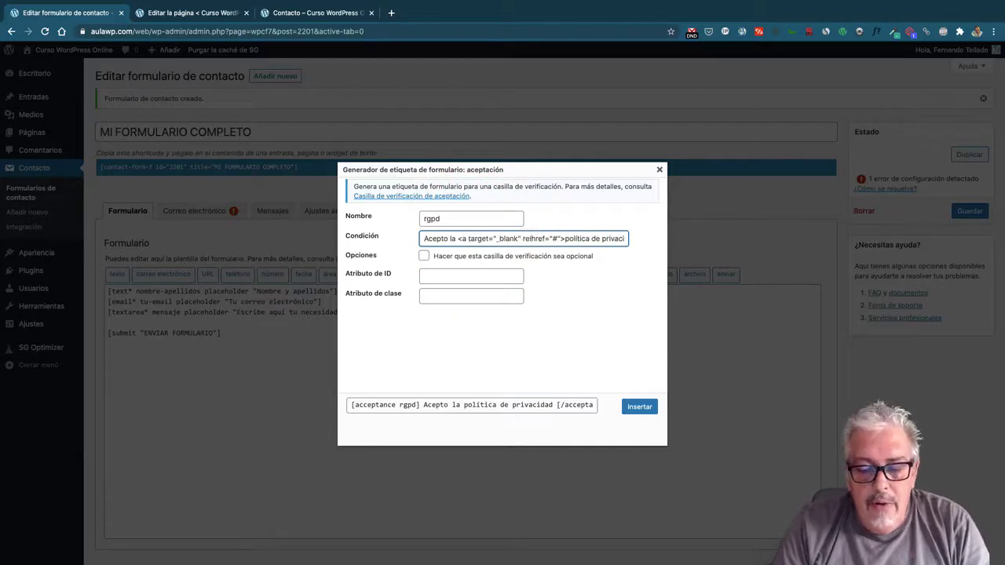
text(="nofollow")
click(637, 406)
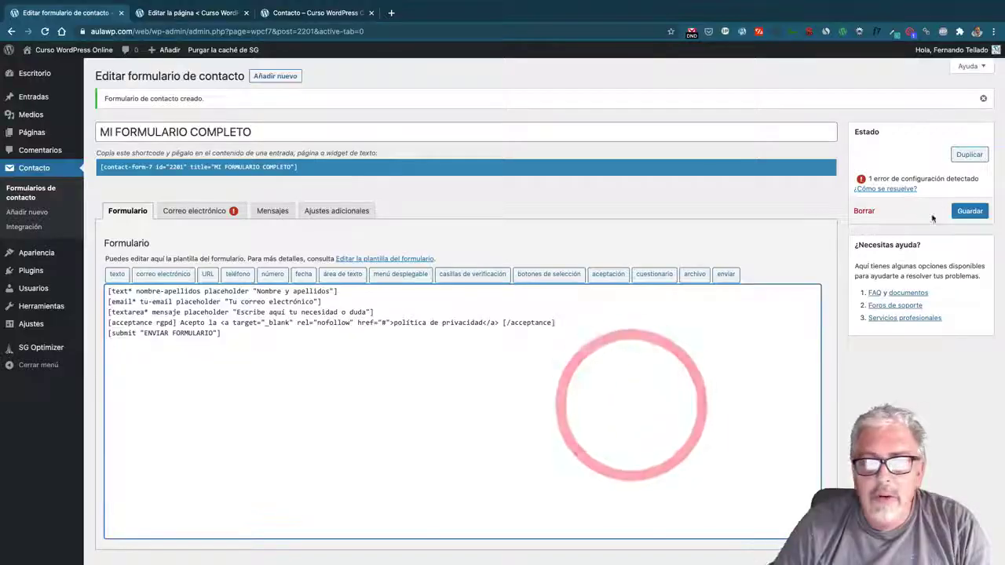
Save the form with the acceptance tag and reload the Contacto page preview to check the privacy checkbox
click(970, 210)
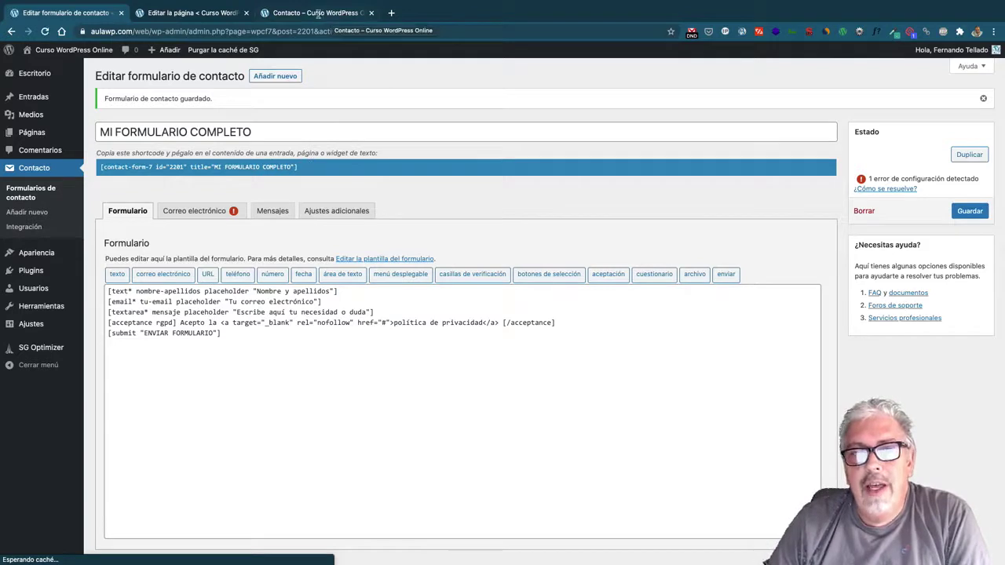
click(321, 13)
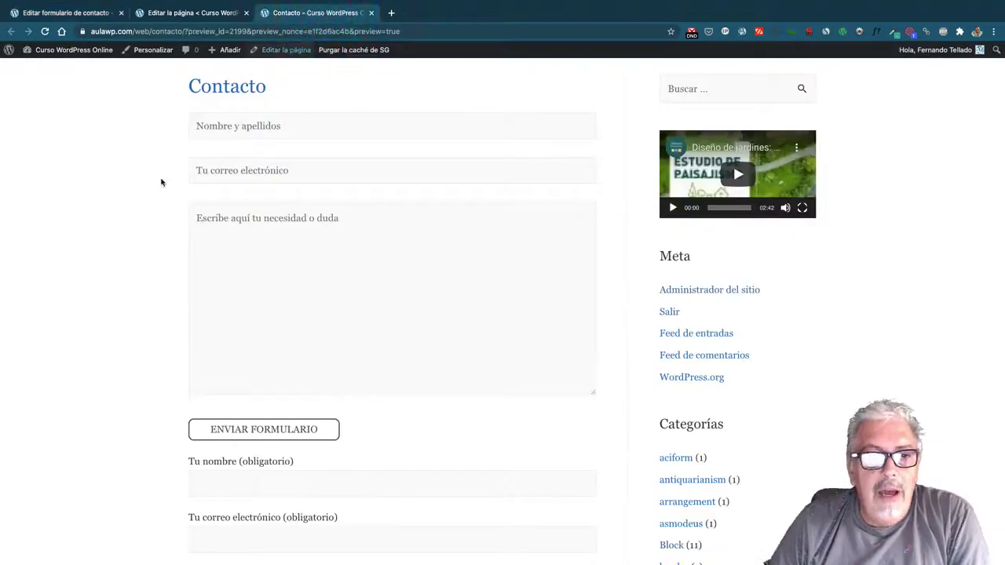
click(45, 31)
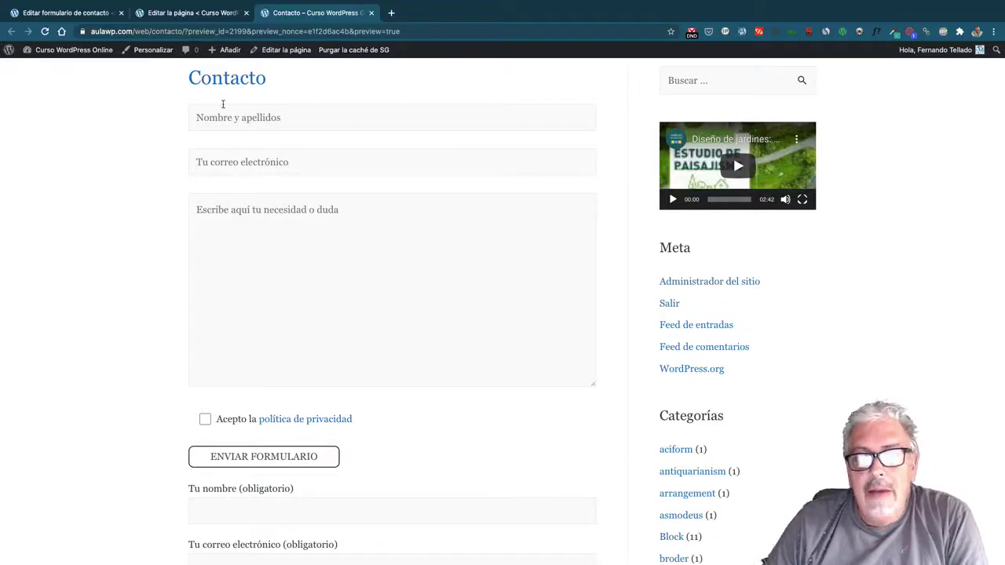
Return to the form editor and start a telephone tag named "telefono" on a new line below the email tag
click(203, 15)
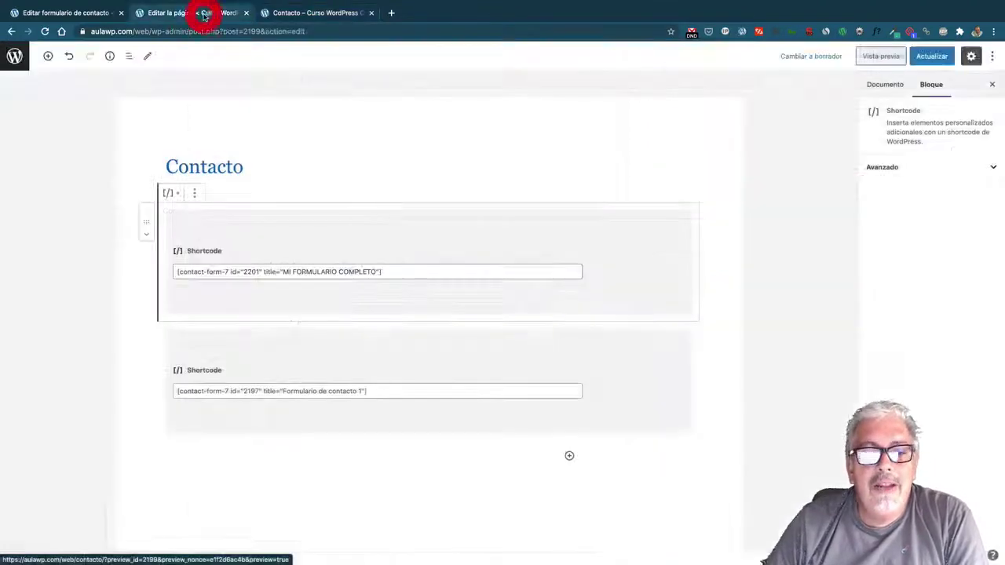
key(ctrl+shift+Tab)
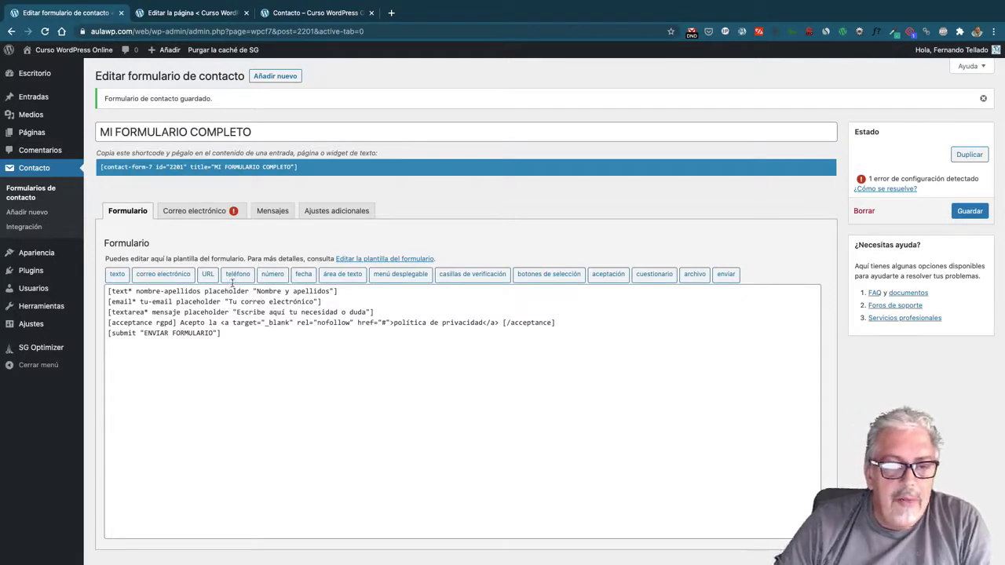
click(330, 299)
key(Return)
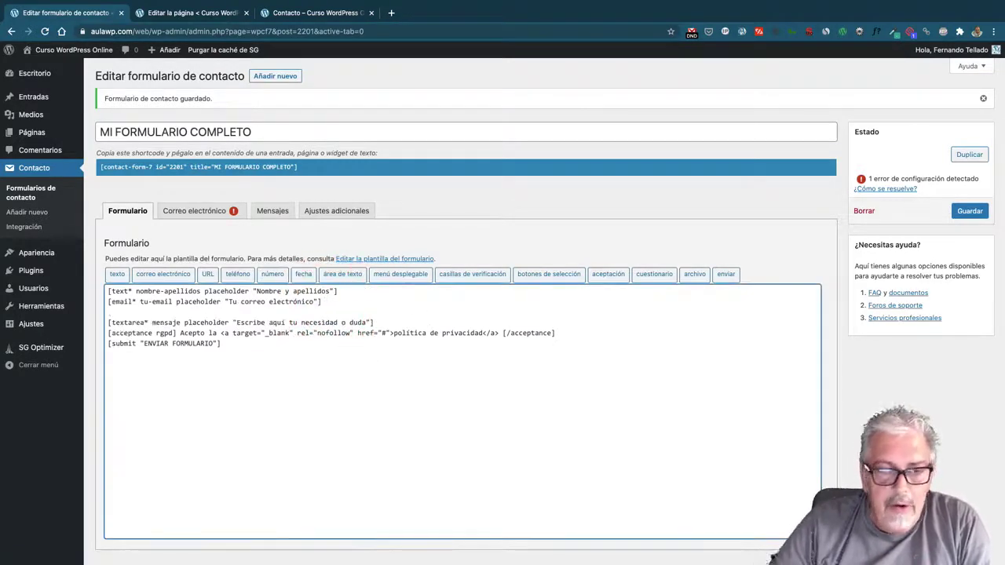
click(240, 276)
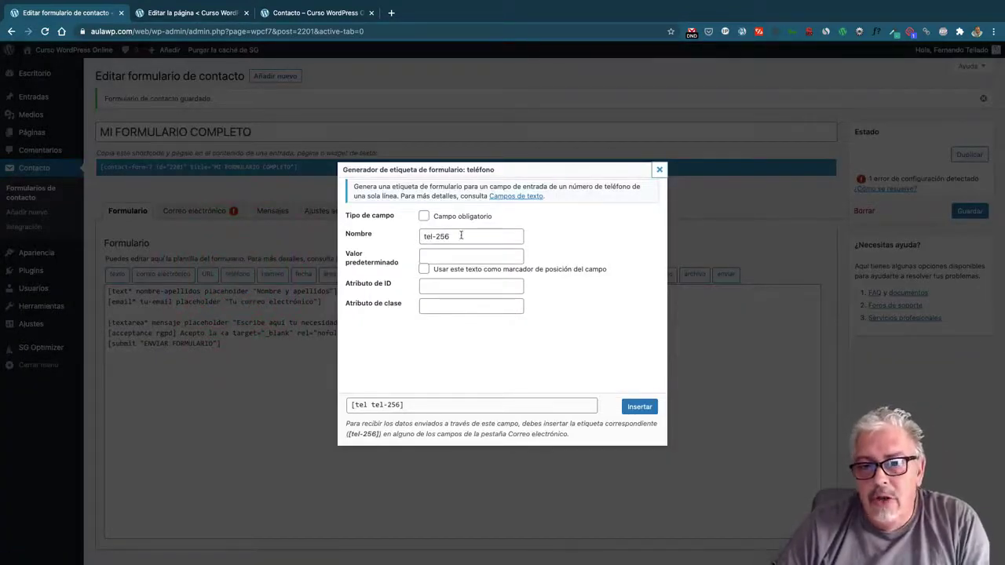
drag(461, 235, 384, 239)
text(telefono)
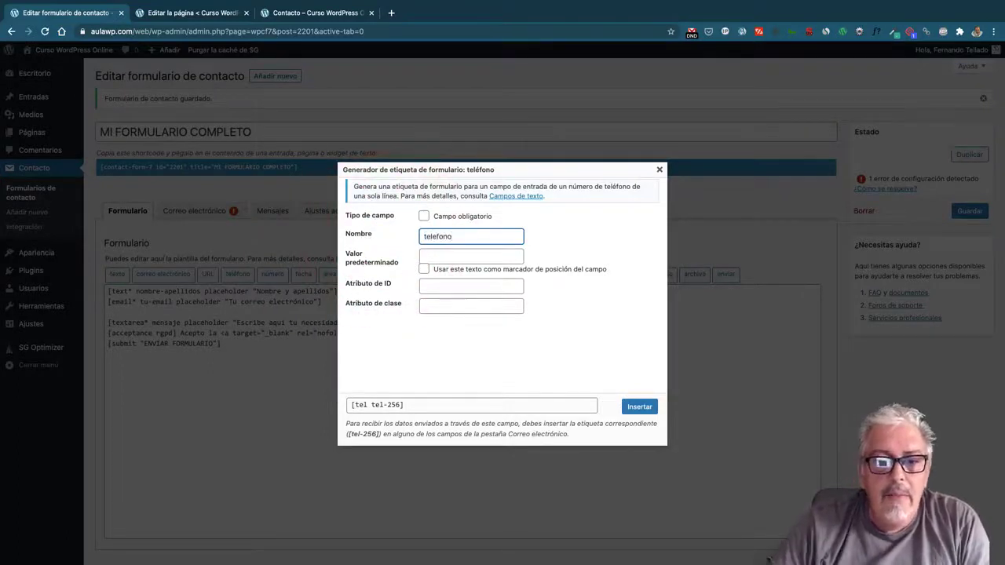
Set "Aquí tu teléfono" as the telephone field's placeholder and insert the tag into the form
click(476, 256)
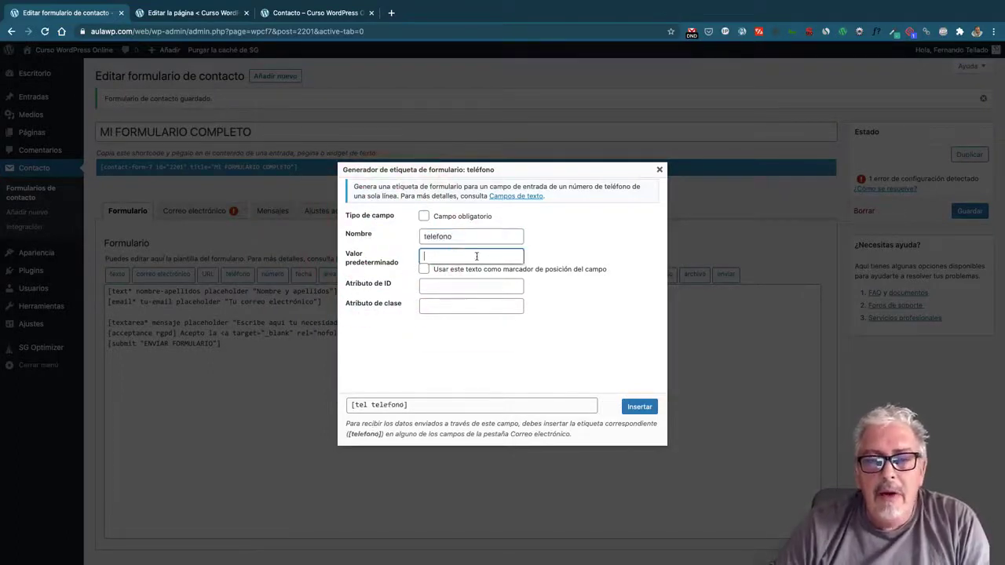
key(Escape)
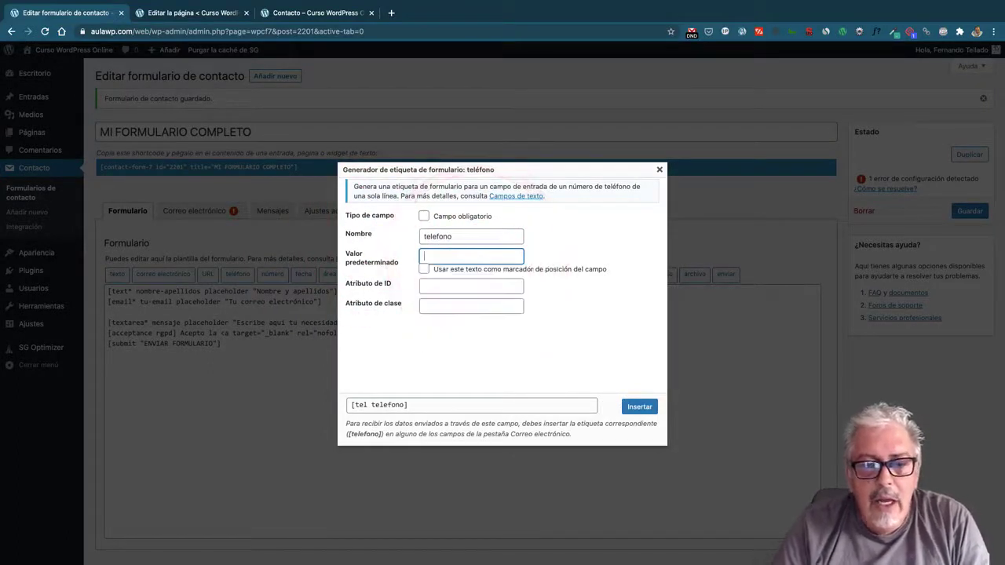
text(Aquí tu)
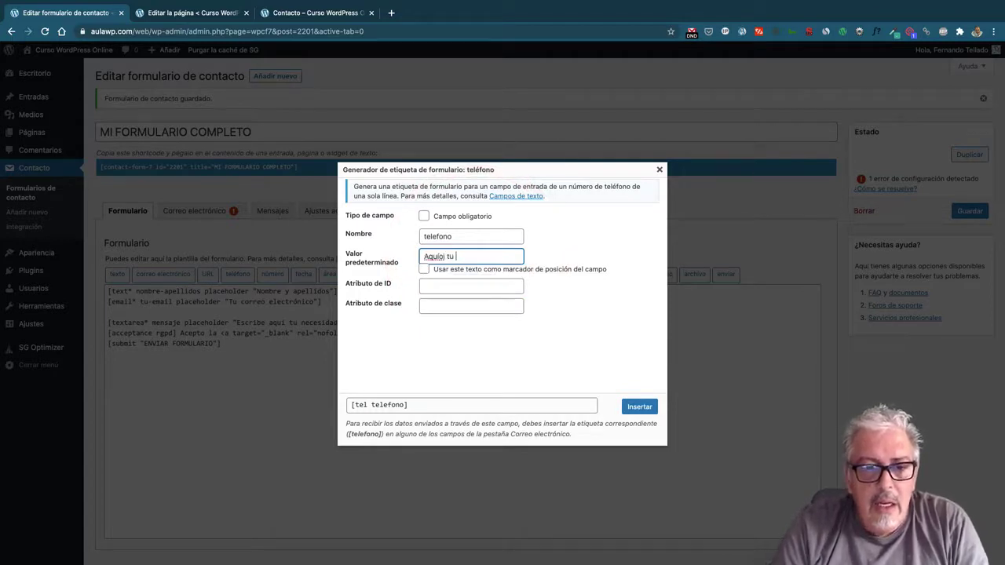
text( teléfono)
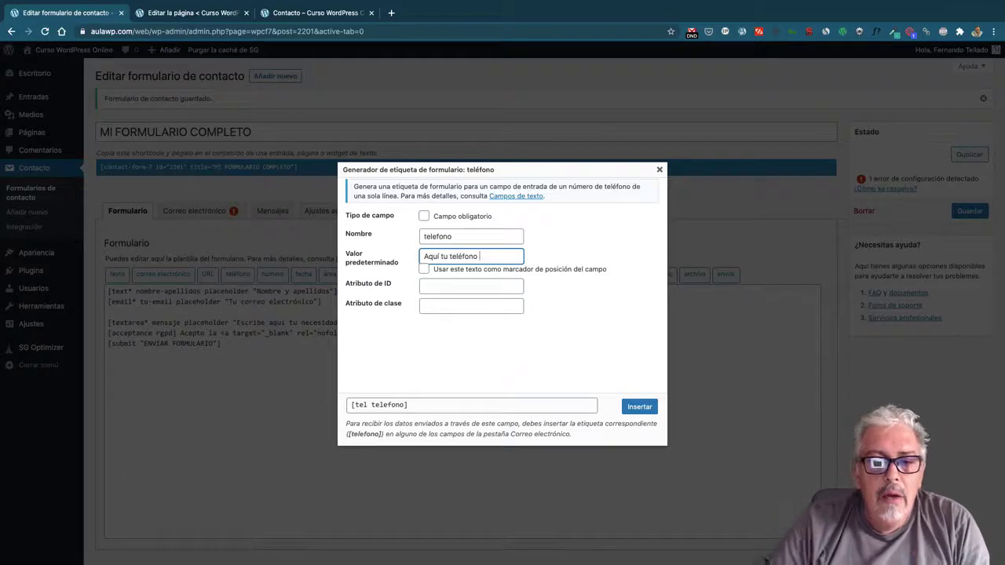
click(424, 269)
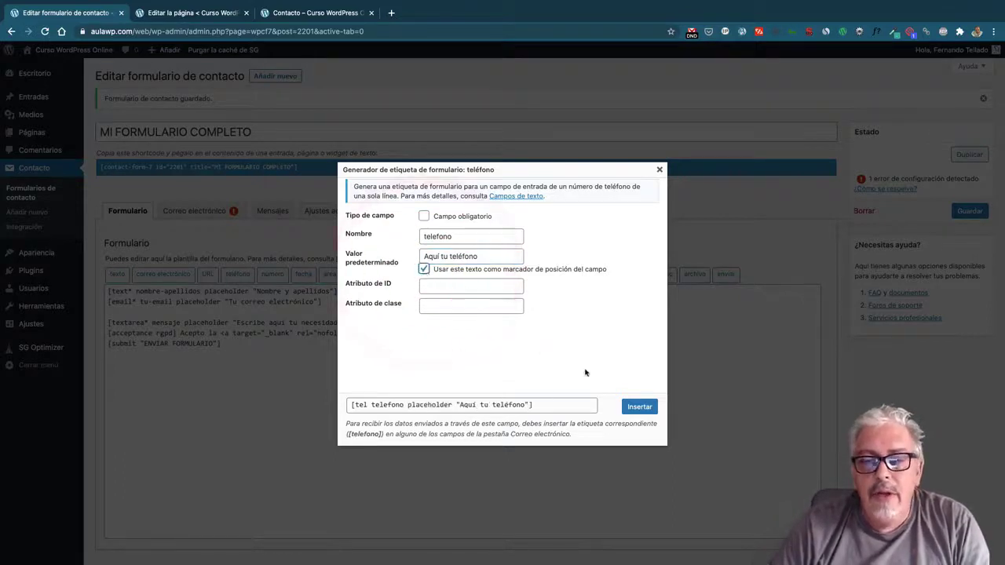
click(638, 407)
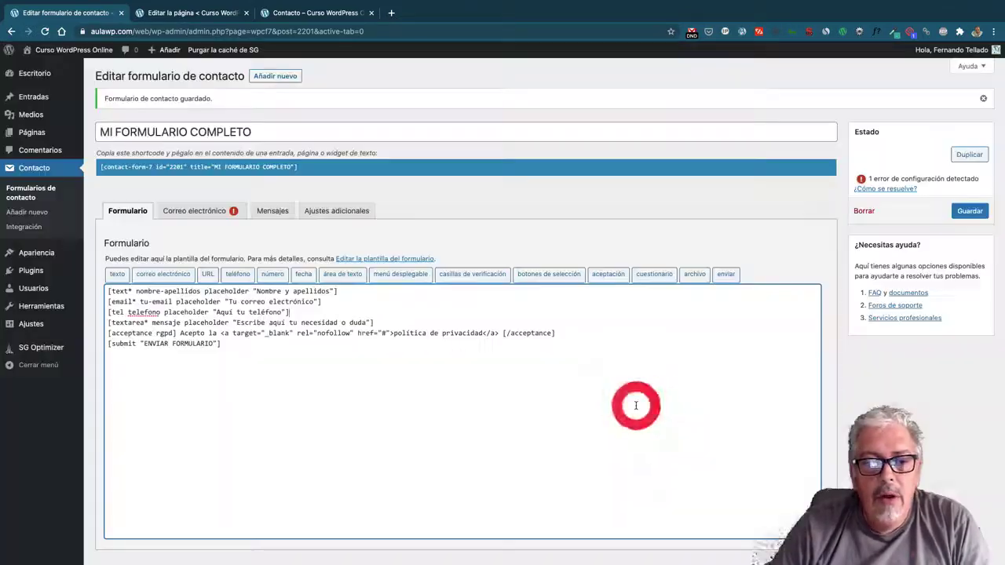
Save the form with the telephone tag and reload the Contacto page preview to check the new field
click(970, 211)
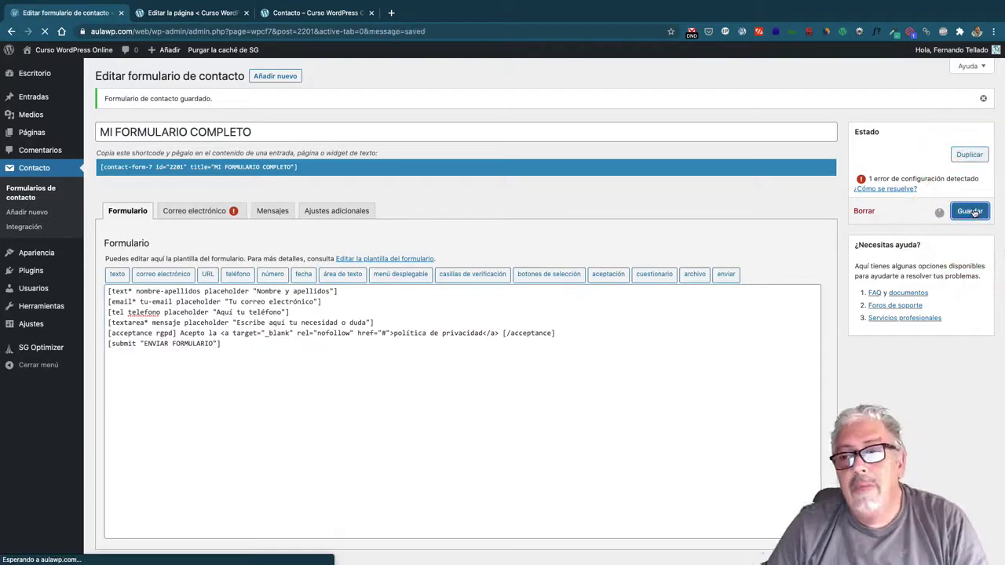
click(329, 12)
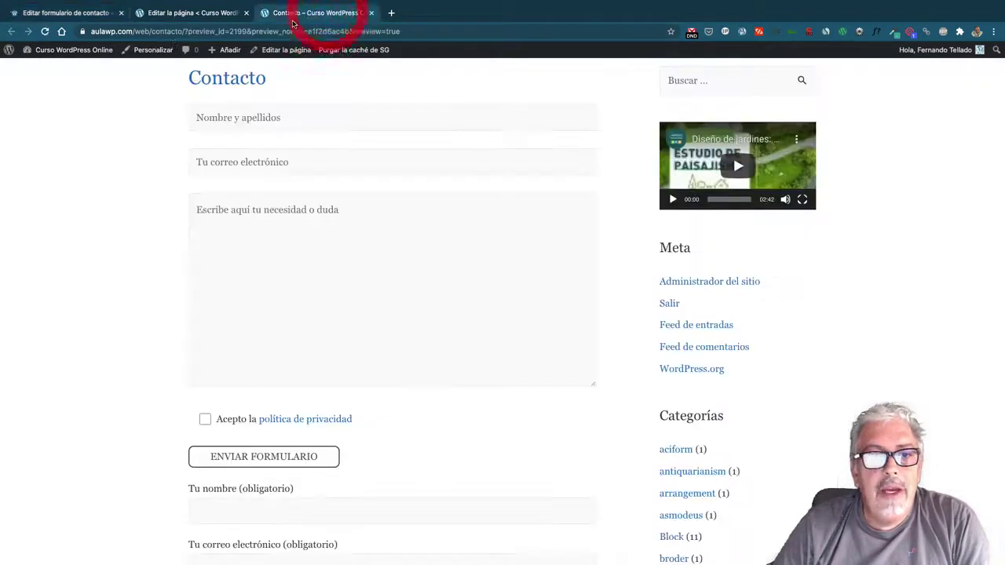
click(46, 31)
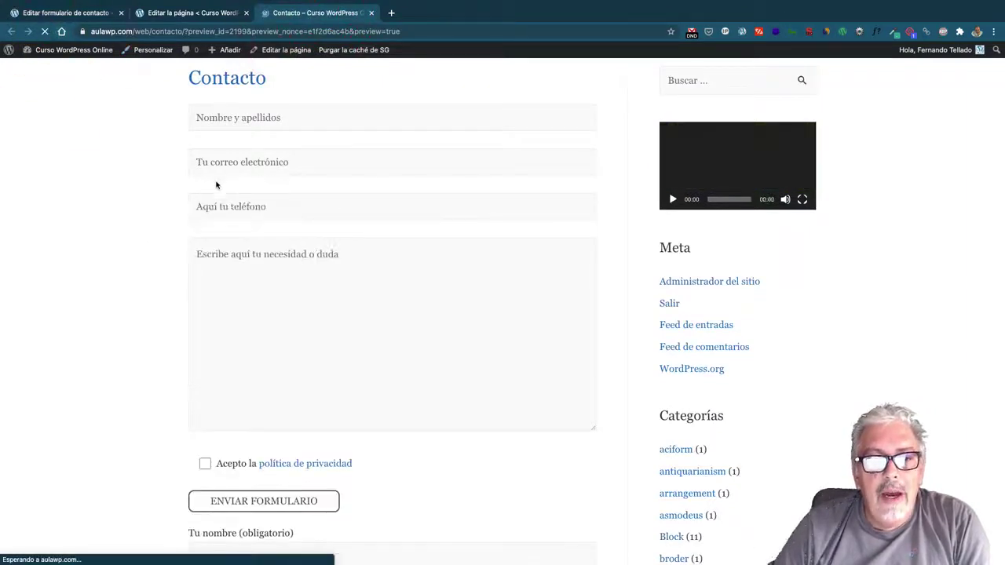
Return to the form editor and start a mandatory drop-down menu tag named "desplegable" on a new line below the telephone tag
click(67, 12)
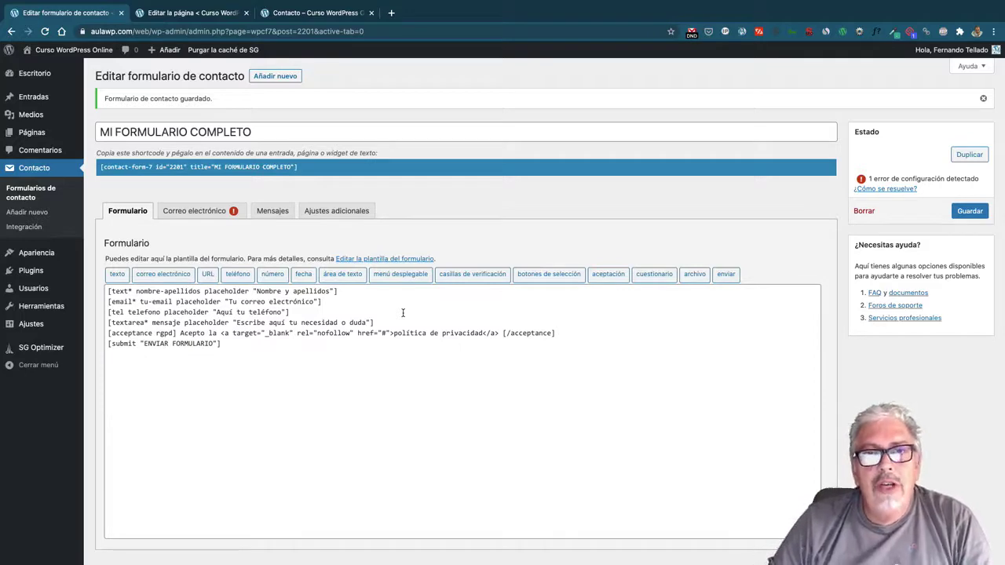
click(295, 312)
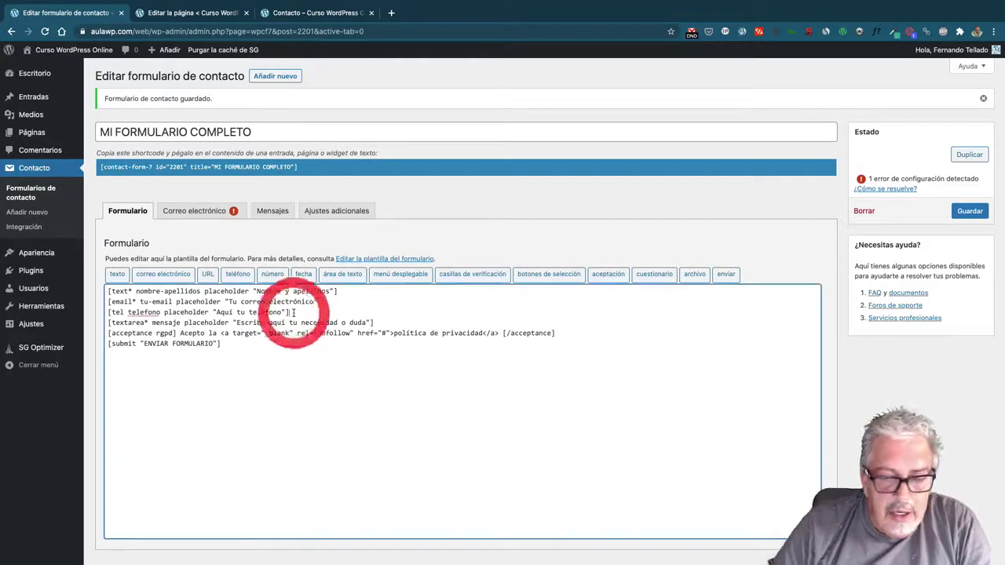
key(Return)
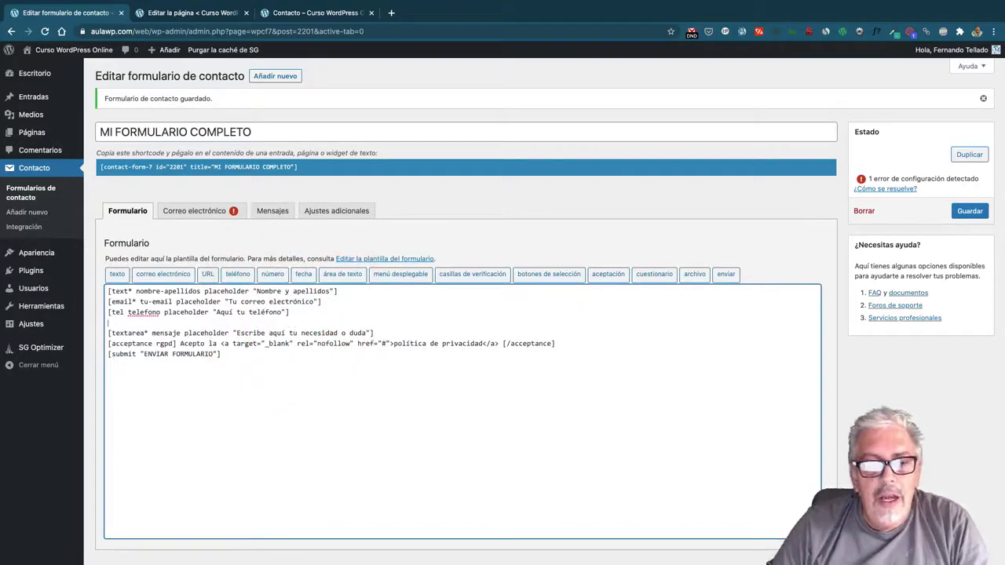
click(405, 278)
click(424, 215)
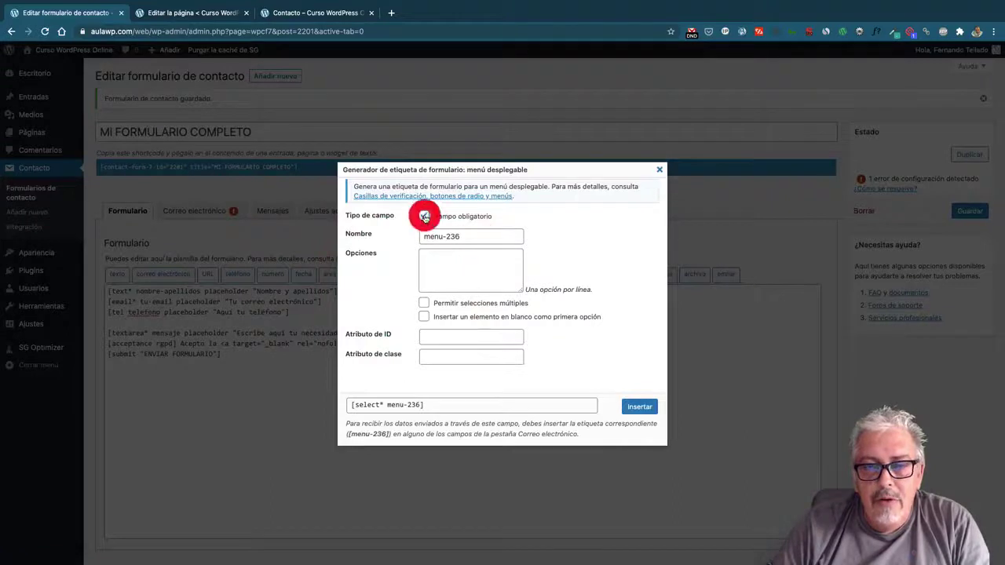
key(Tab)
click(414, 238)
text(desplegable)
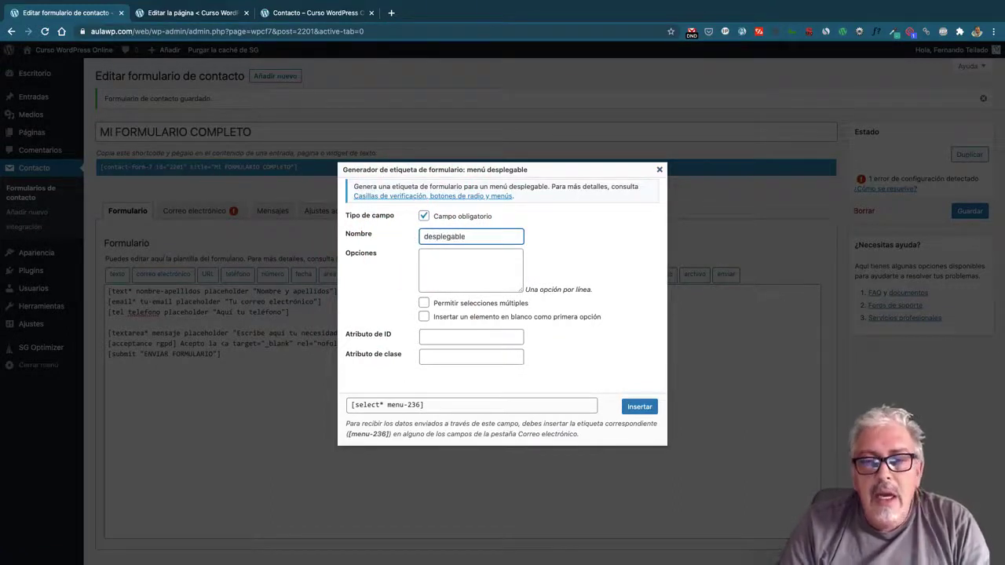
Give the drop-down the options Soporte, Ayuda and Contactar with a blank first item, and insert the tag into the form
click(469, 269)
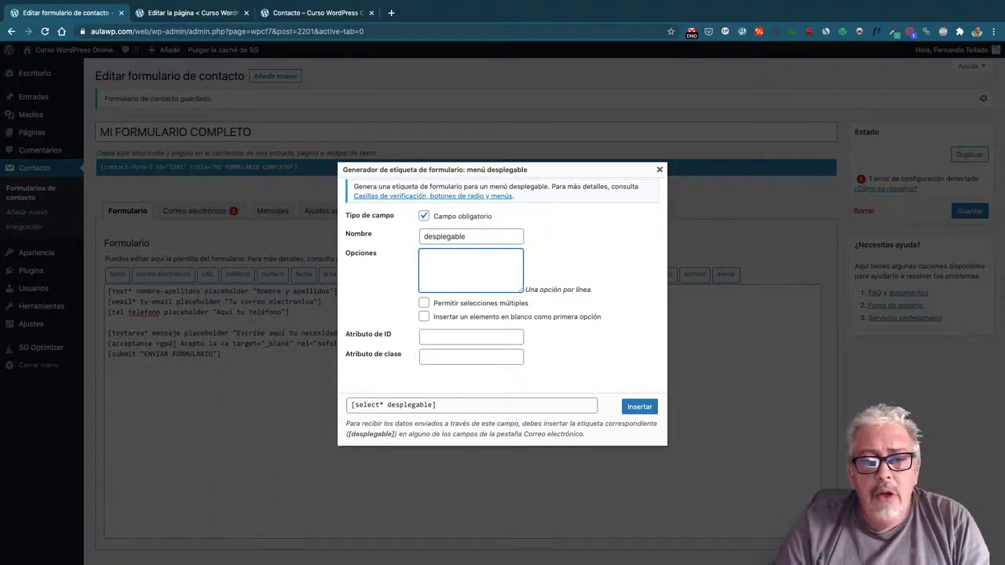
text(Sopo)
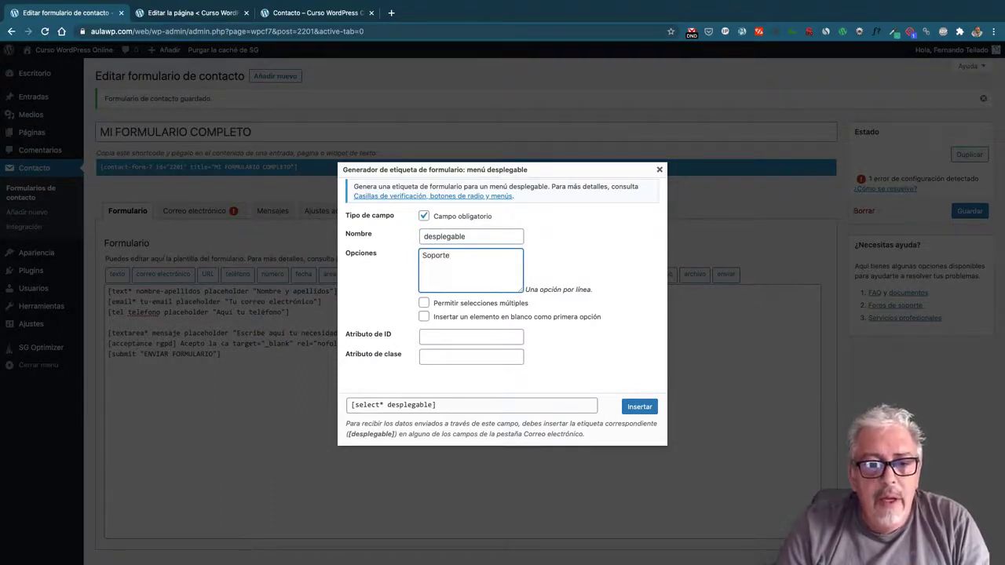
text(rte)
key(Return)
text(Auuda)
key(BackSpace)
text(yuda)
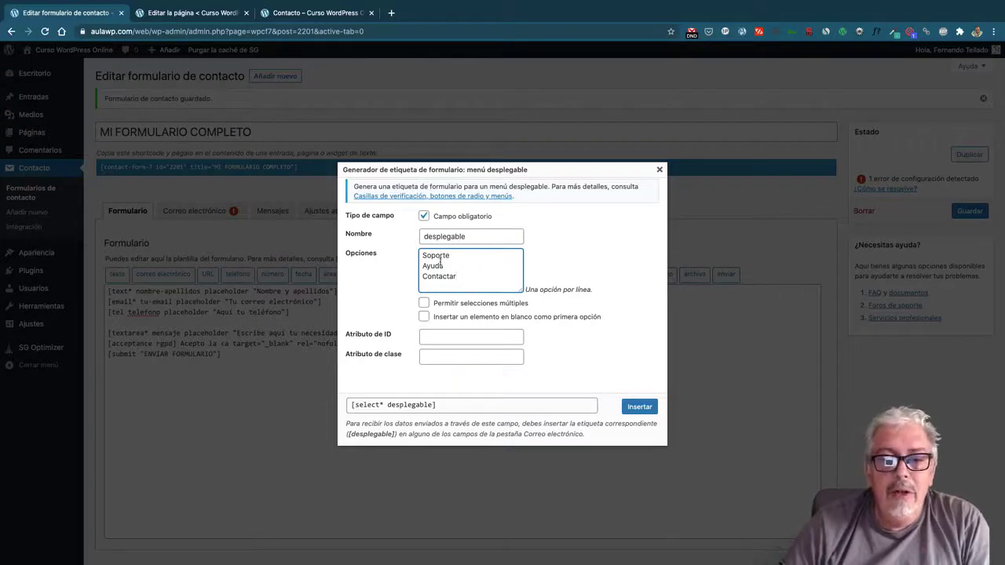
click(424, 317)
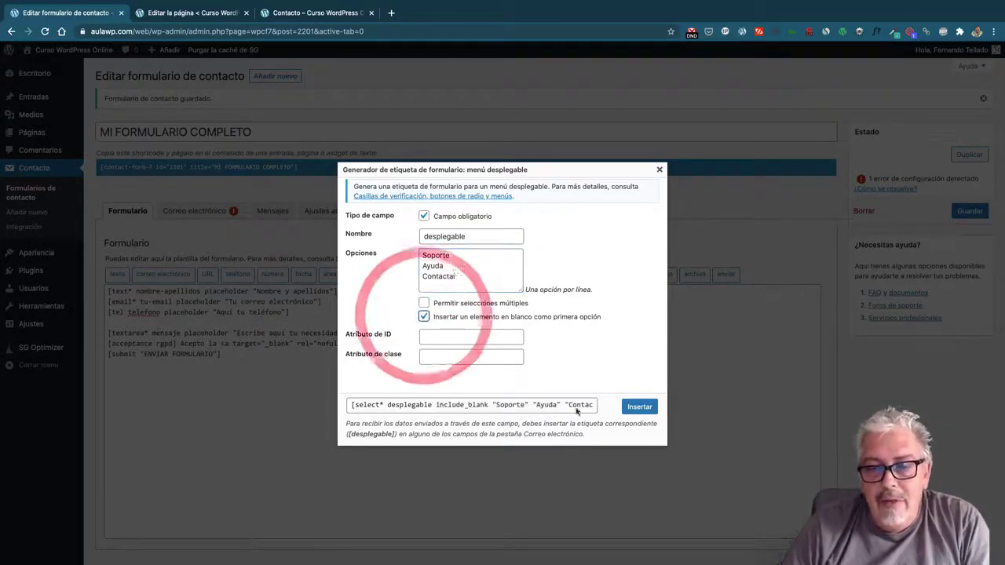
click(638, 406)
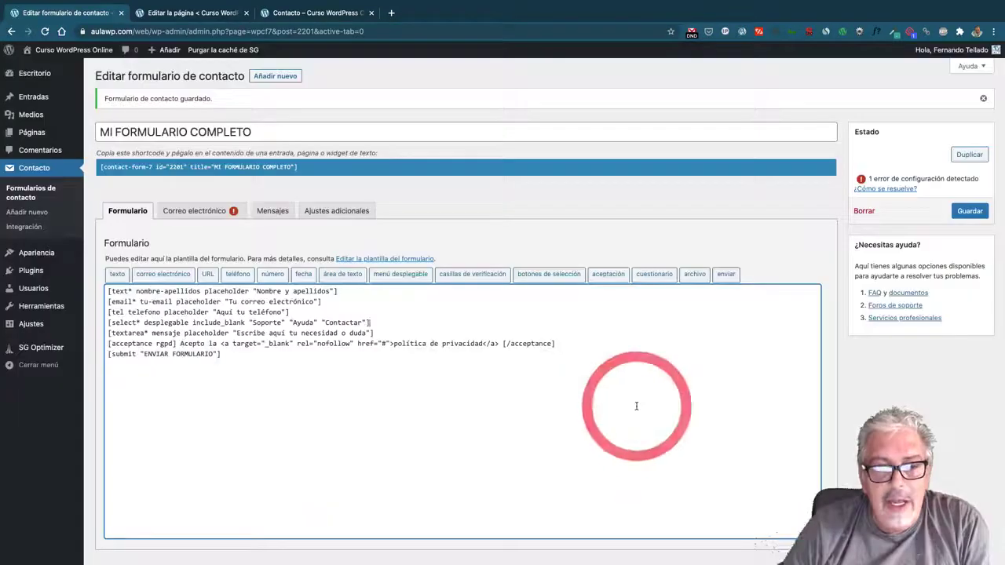
Save the form with the drop-down tag, reload the Contacto page preview and expand the new drop-down to check its options
click(968, 212)
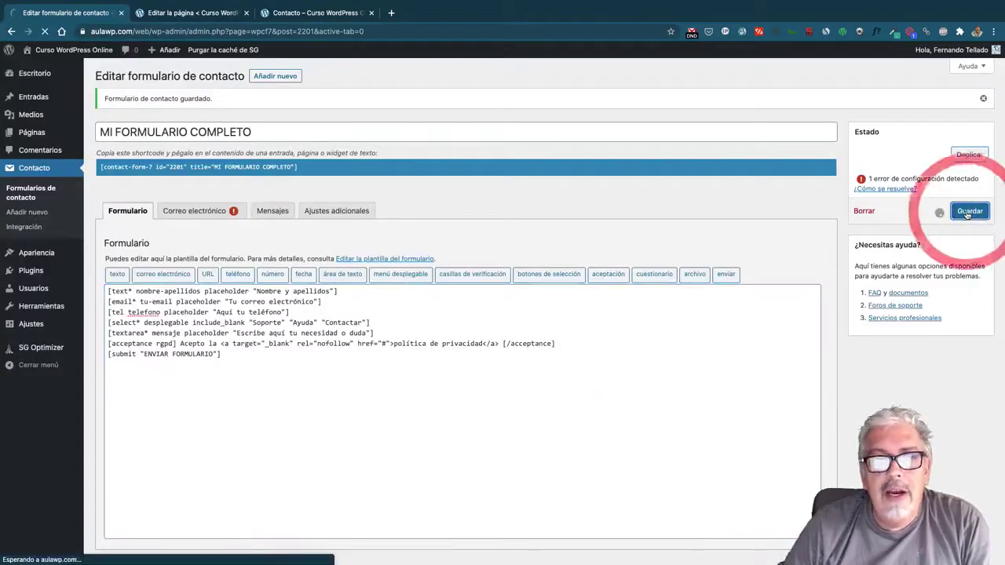
click(316, 12)
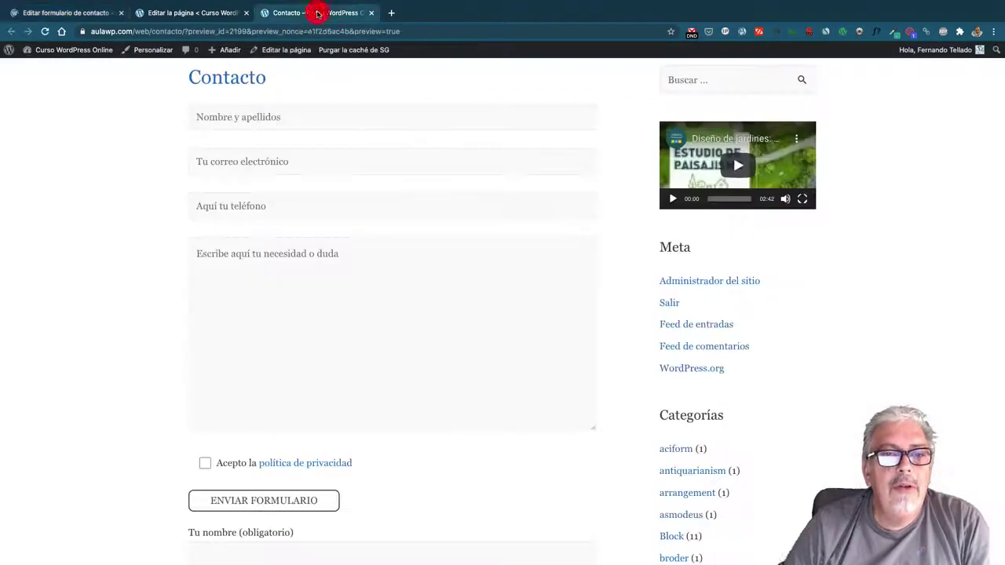
click(45, 31)
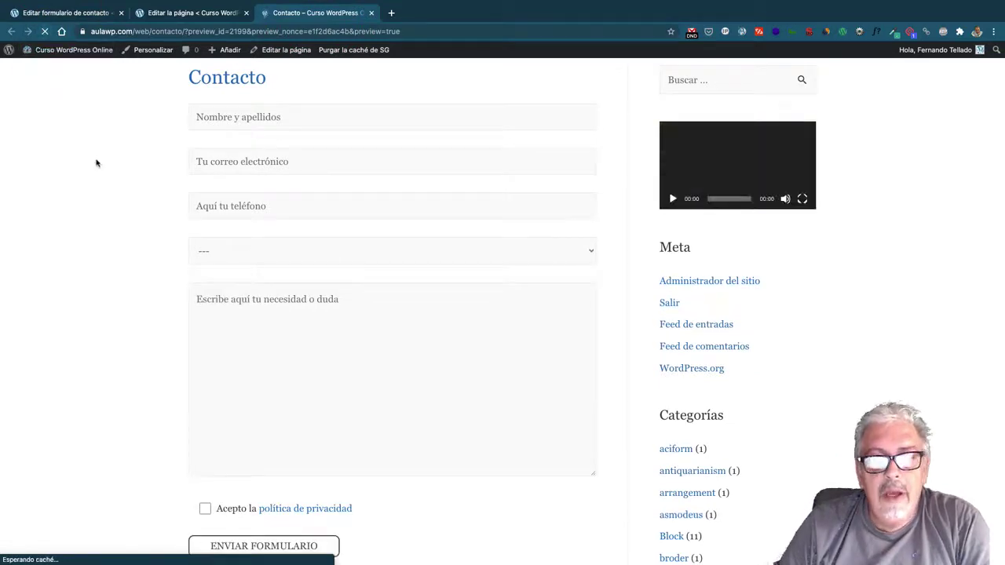
click(356, 258)
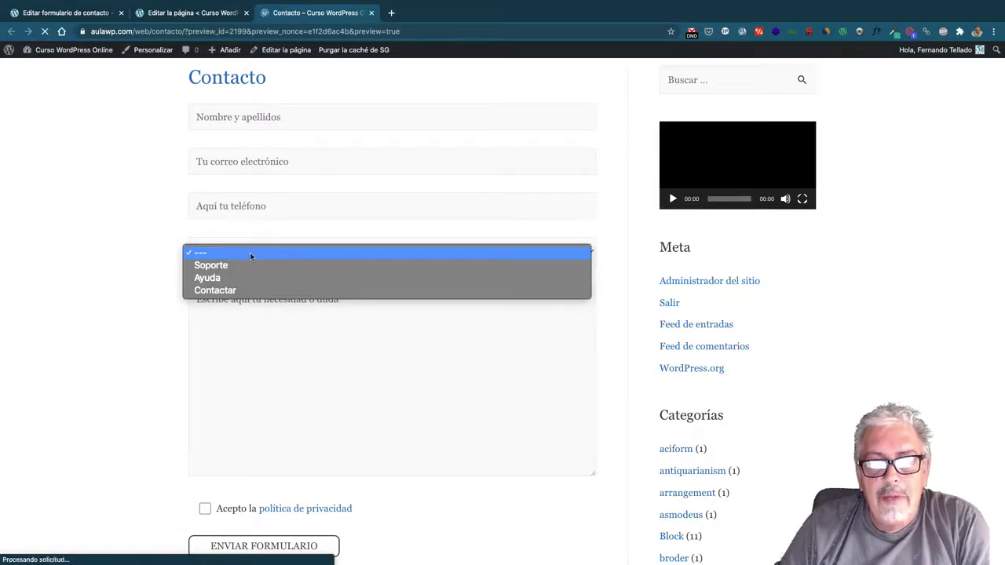
click(154, 286)
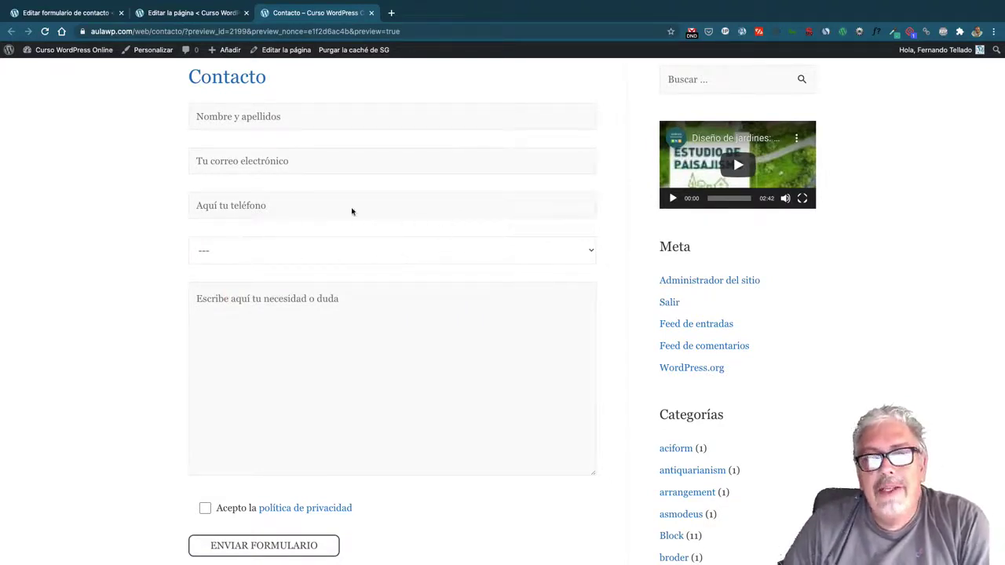
Return to the form editor and add the label text "Elige el asunto:" on a new line above the drop-down tag
click(67, 12)
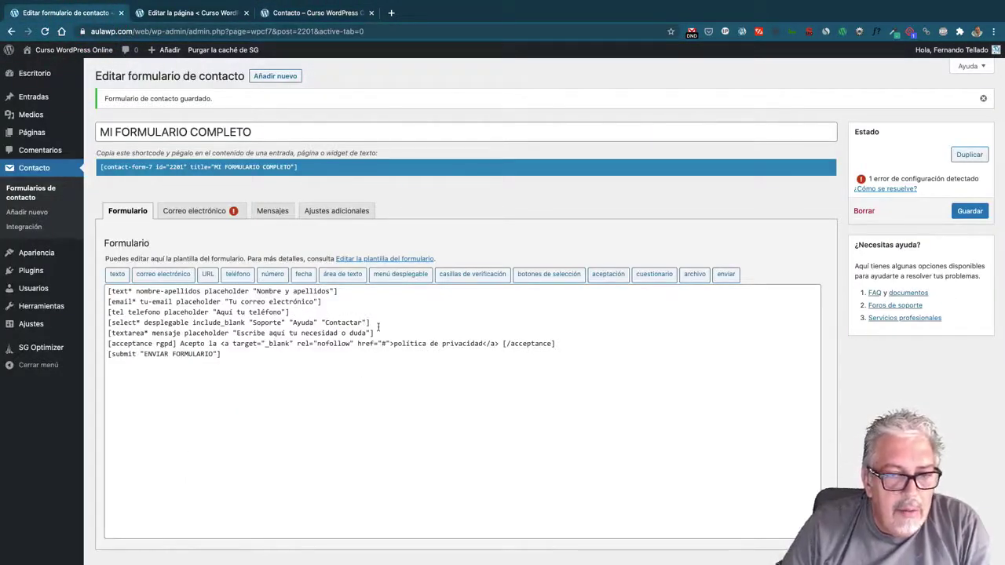
click(293, 312)
key(Return)
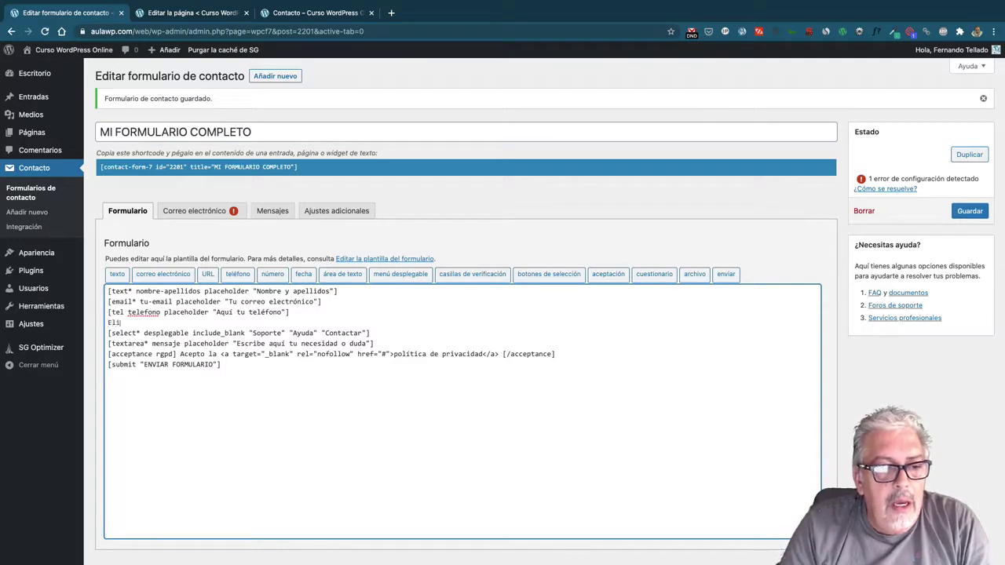
text(Elige el asunto)
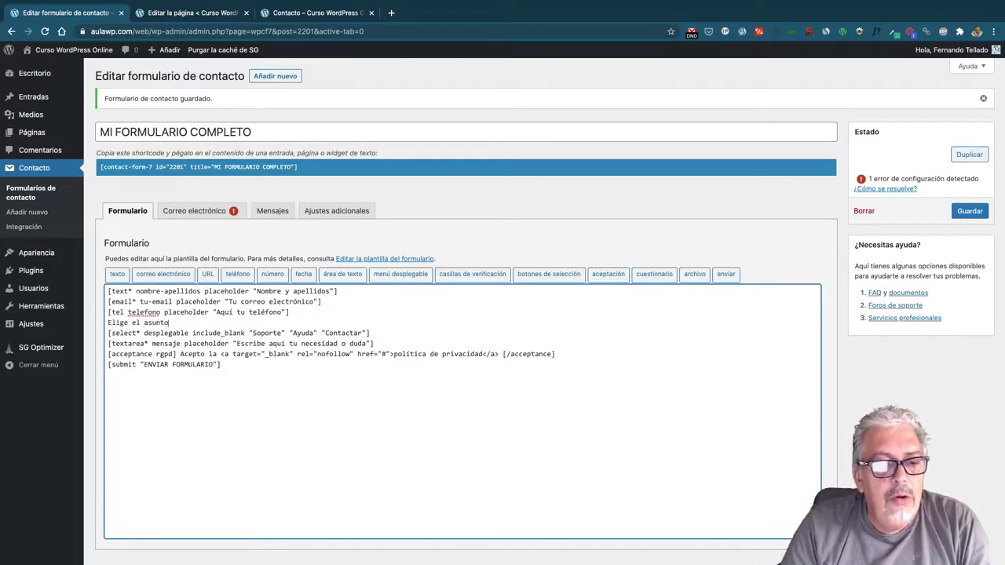
text(:)
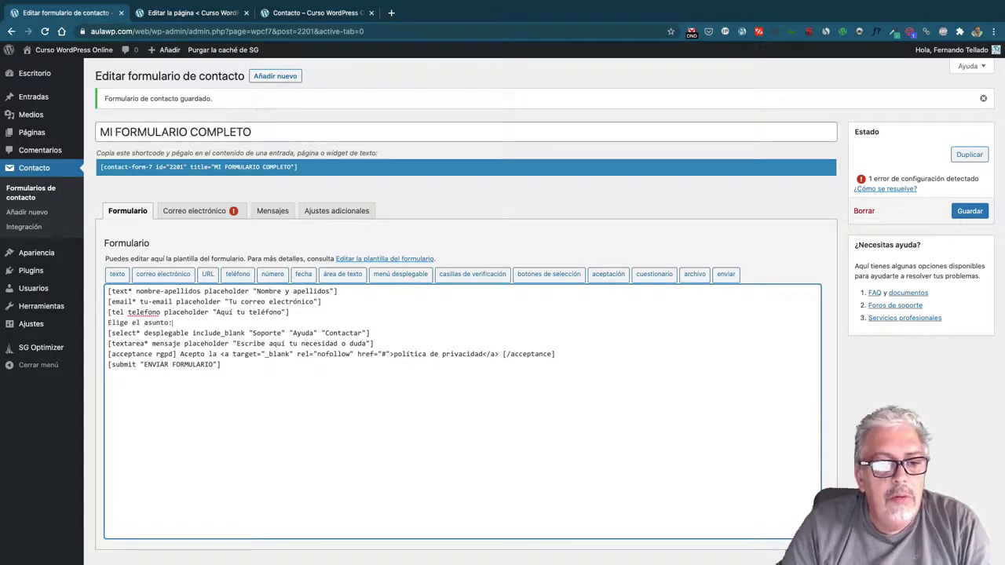
Save the form with the subject label and reload the Contacto page preview to check the labelled drop-down
click(970, 210)
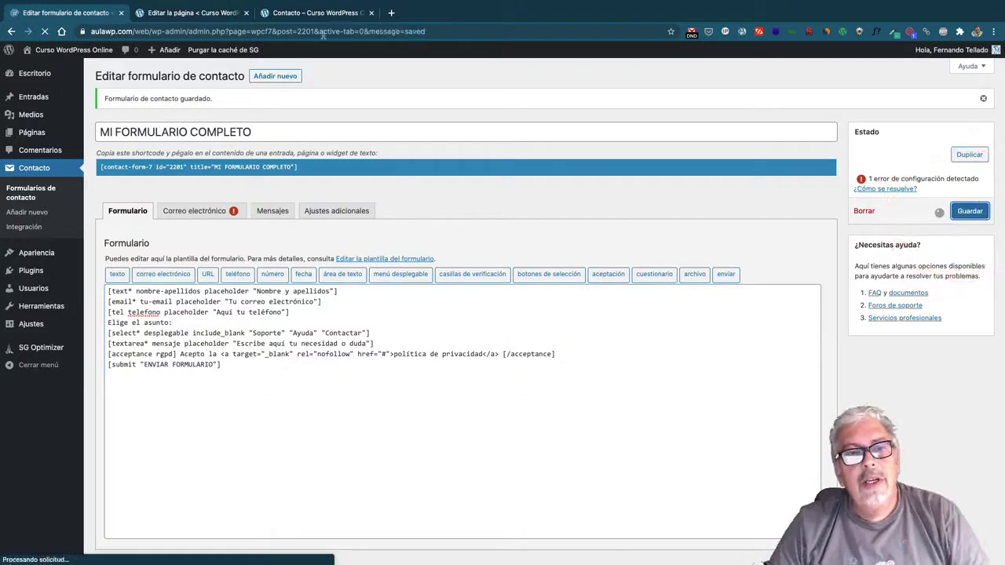
click(314, 13)
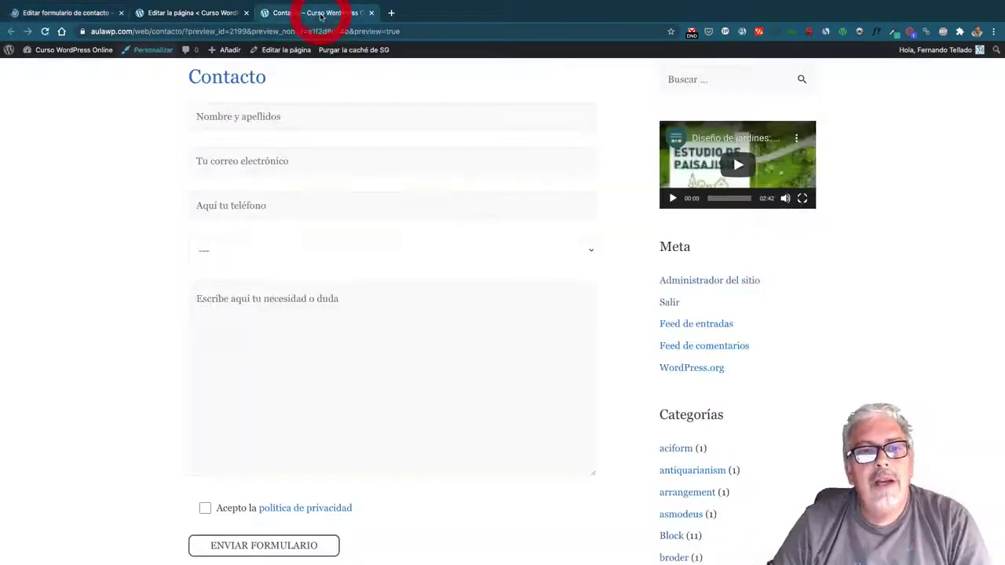
click(45, 31)
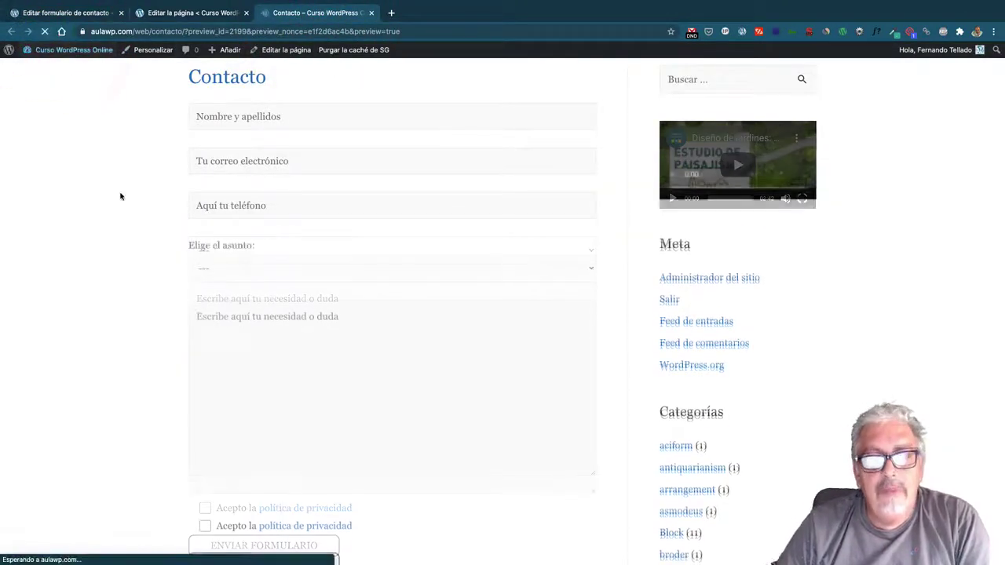
click(380, 270)
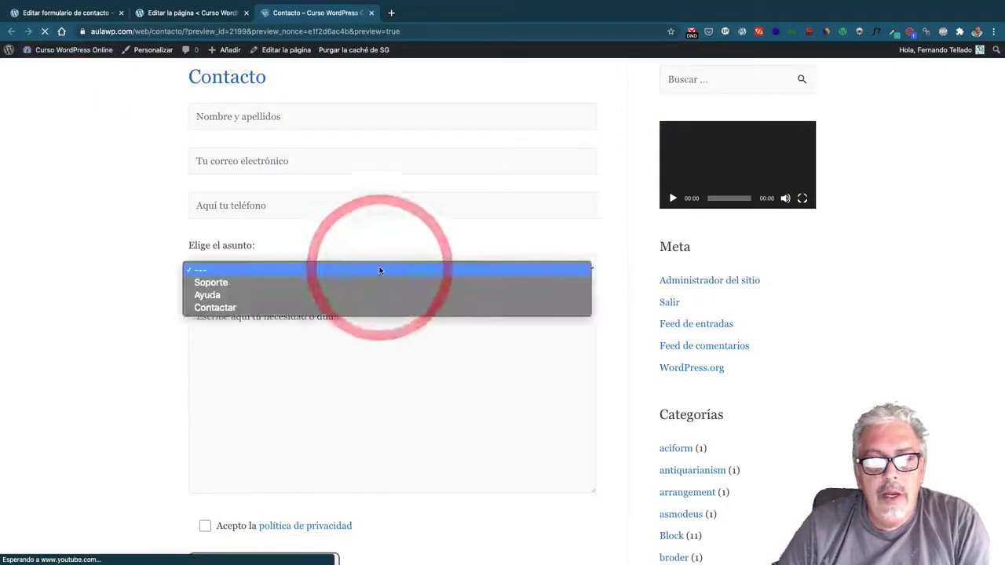
click(124, 245)
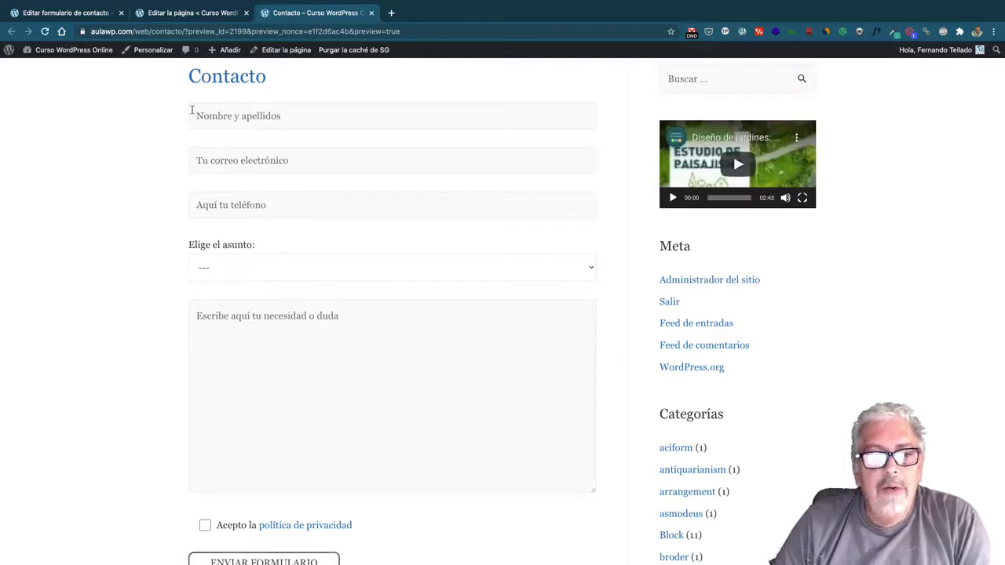
Return to the form editor and start a mandatory checkboxes tag named "verifica" on a new line below the drop-down tag
click(98, 13)
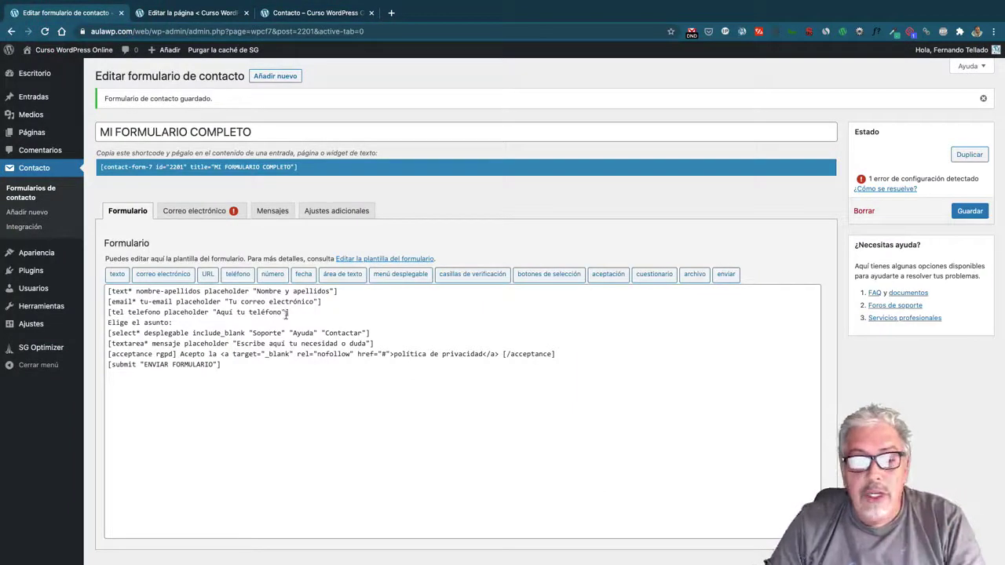
click(369, 333)
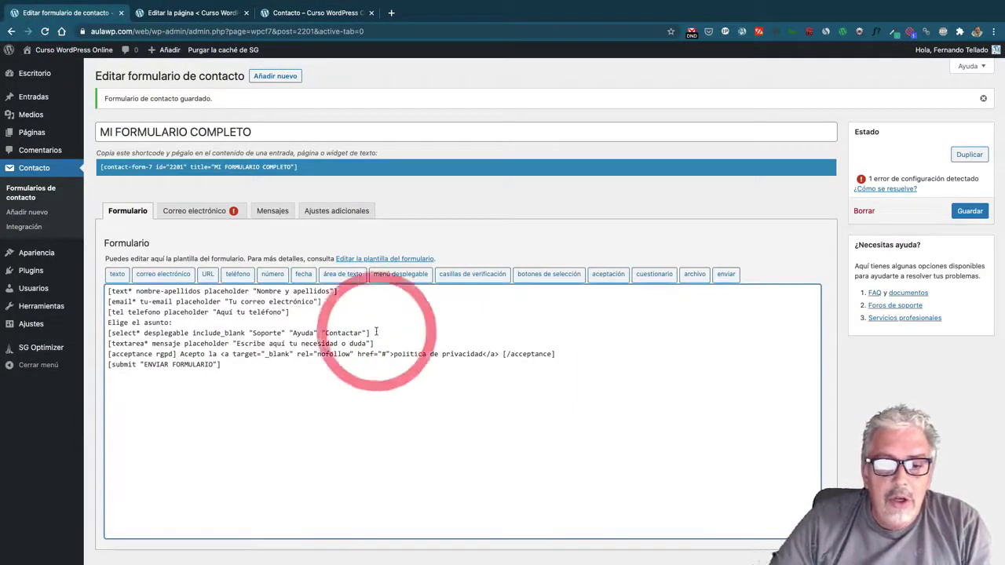
key(Return)
click(472, 274)
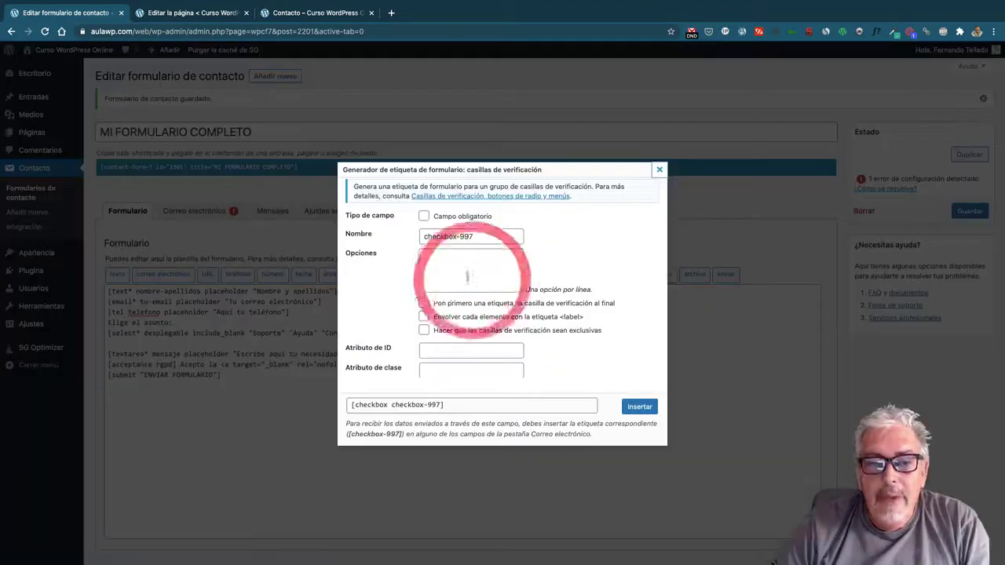
click(424, 216)
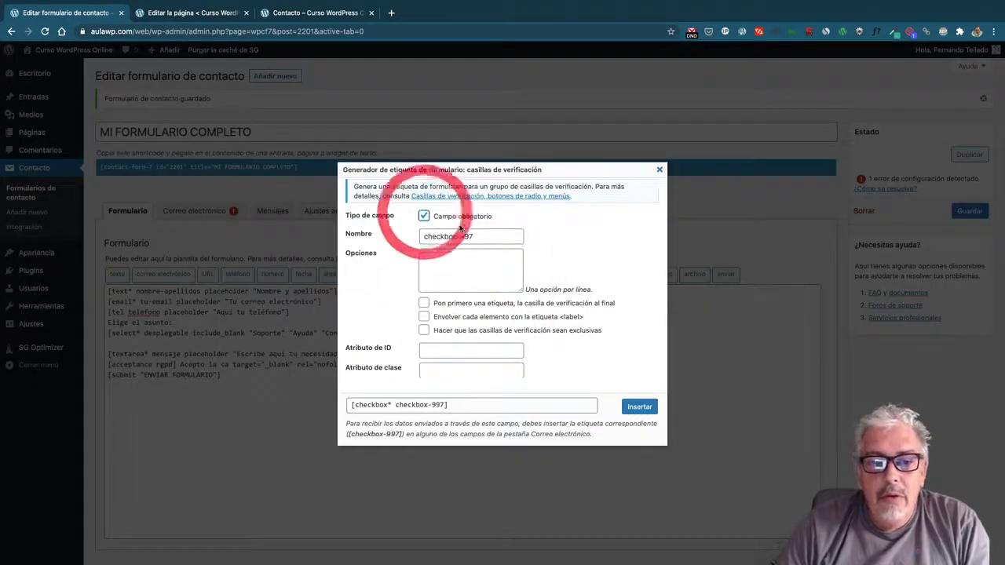
triple_click(457, 234)
text(verifica)
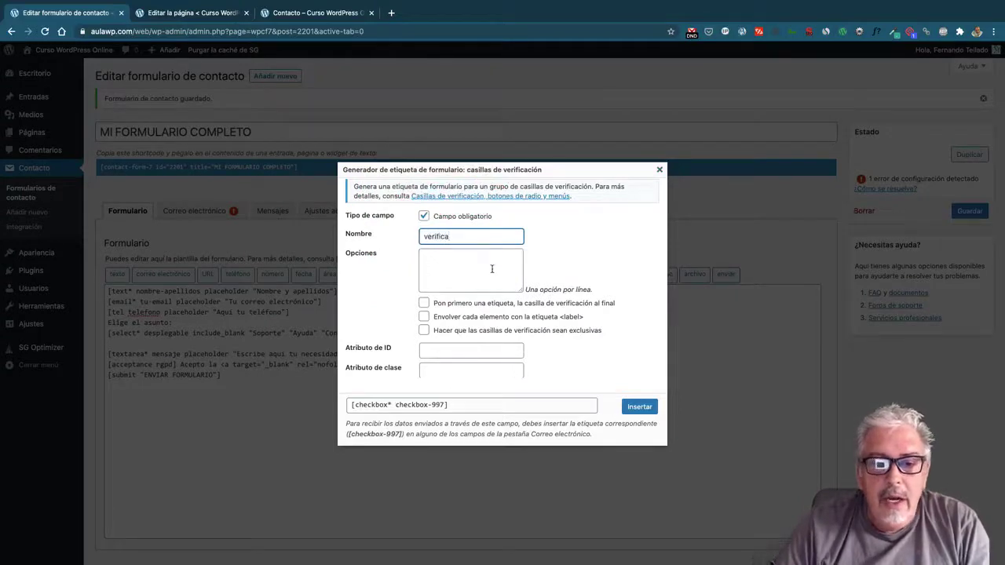
Give the checkboxes the non-exclusive options Una, Dos and Tre, and insert the tag into the form
click(492, 270)
text(Una)
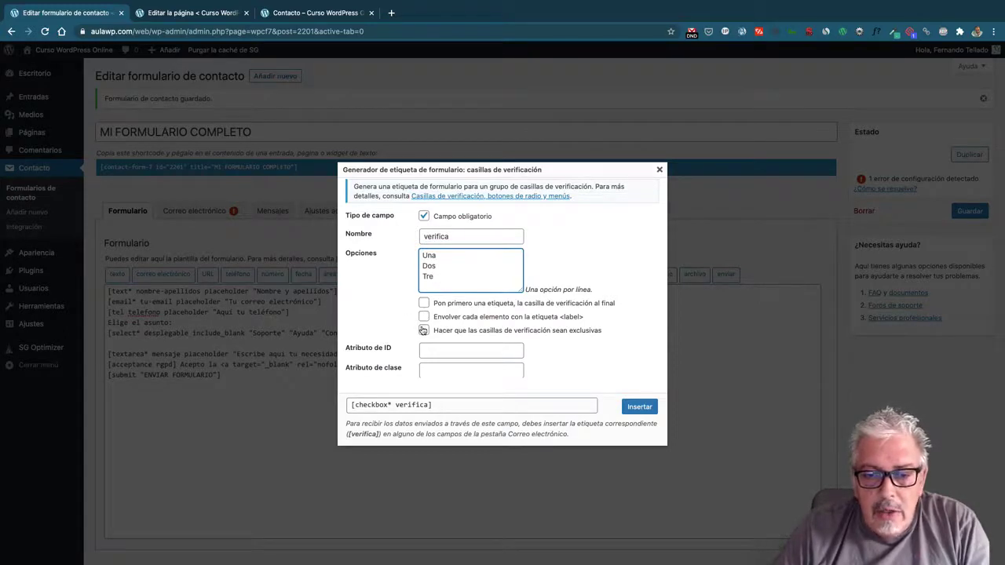
click(423, 330)
click(424, 330)
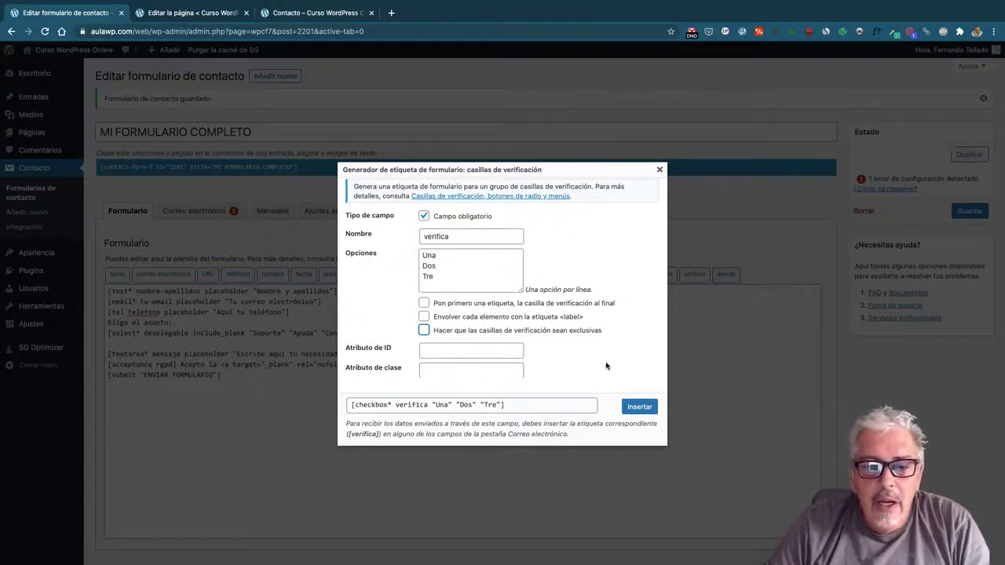
click(638, 407)
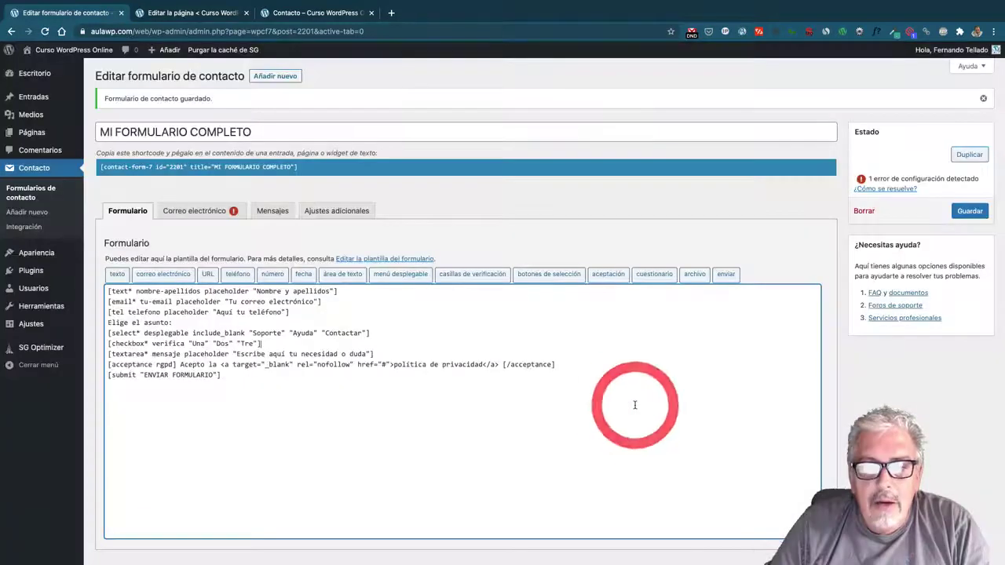
Save the form with the checkboxes tag and reload the Contacto page preview
click(959, 217)
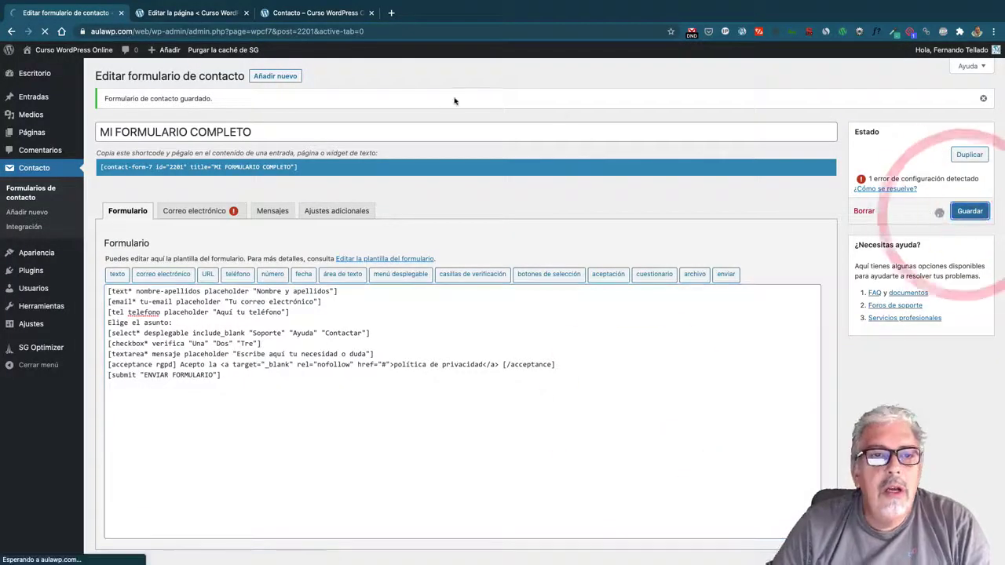
click(322, 13)
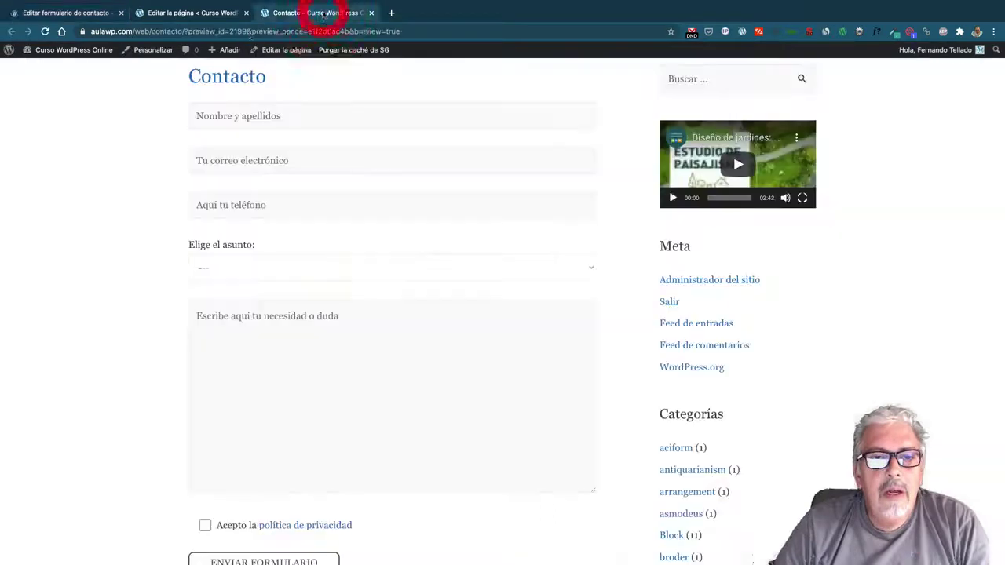
click(45, 32)
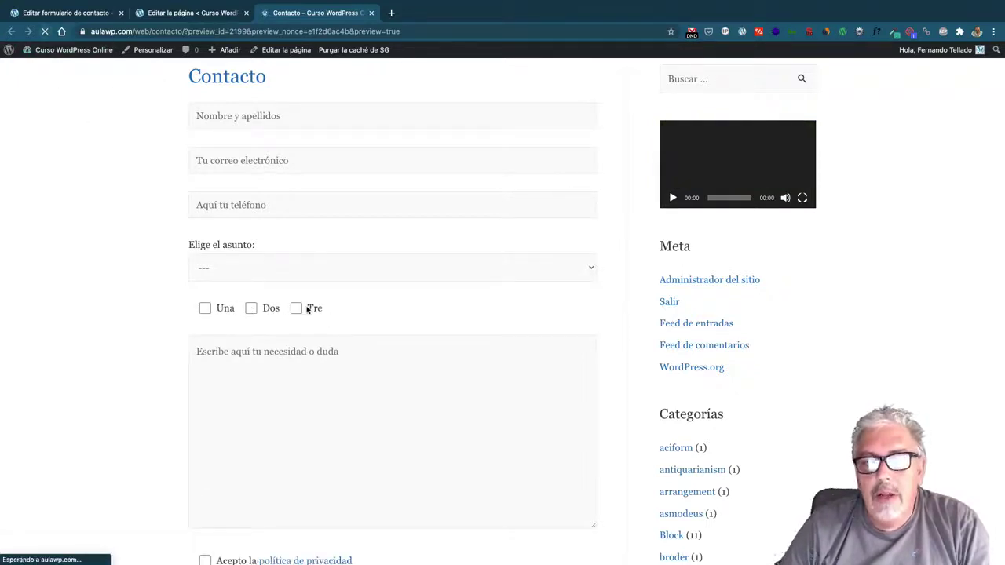
Test multiple selection in the page preview by ticking the Una and Dos checkboxes, and clear both again
click(83, 15)
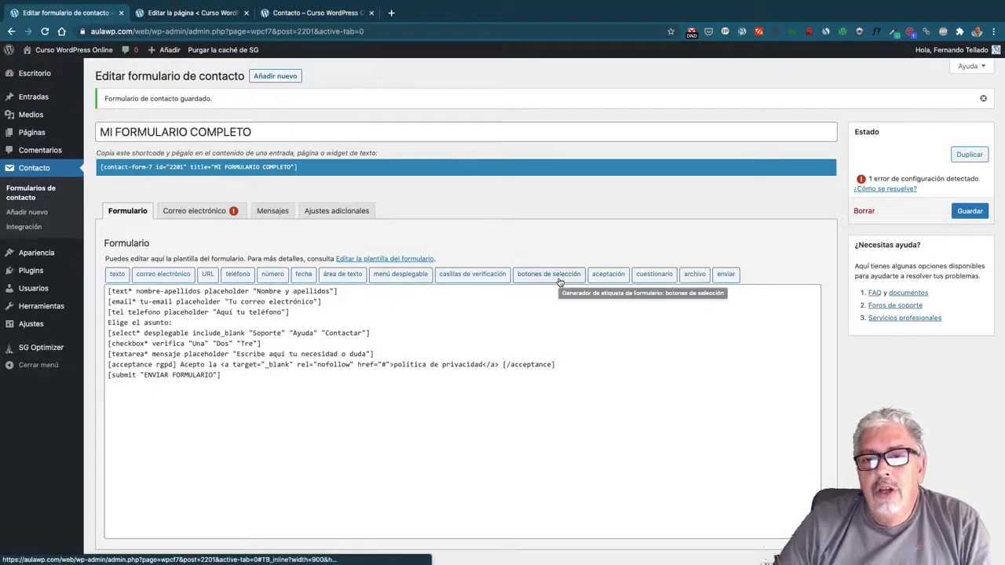
click(300, 14)
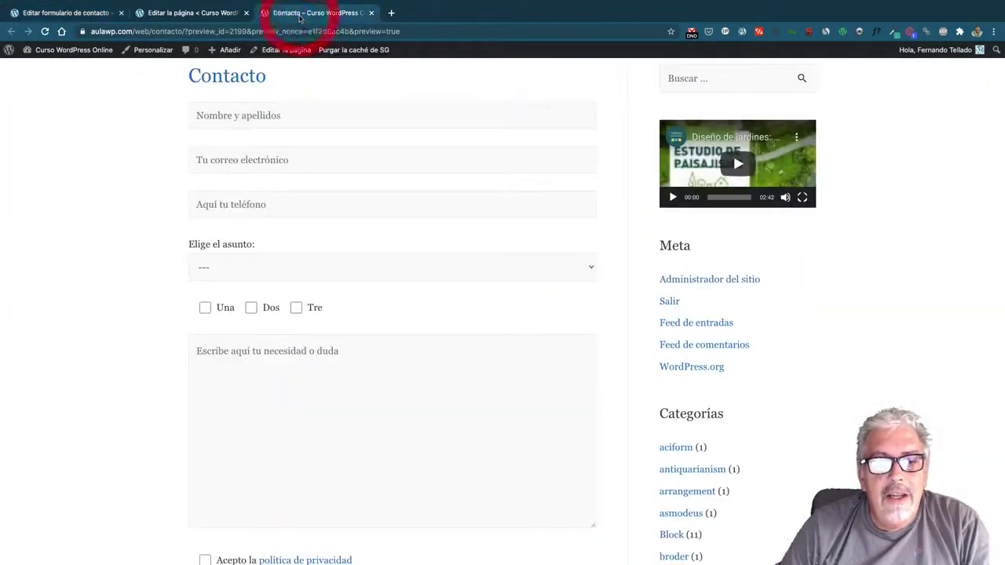
click(207, 308)
click(251, 308)
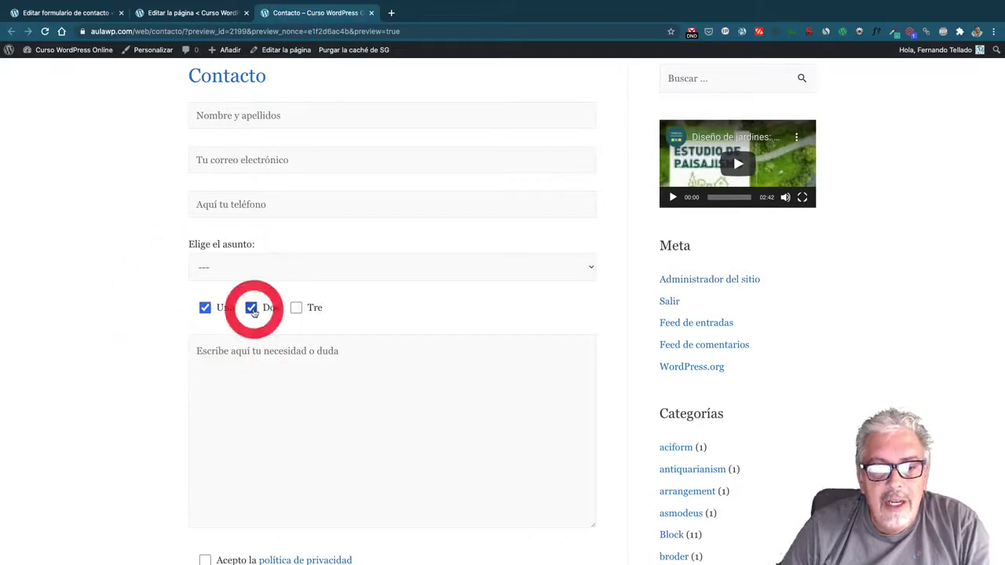
click(205, 308)
click(250, 307)
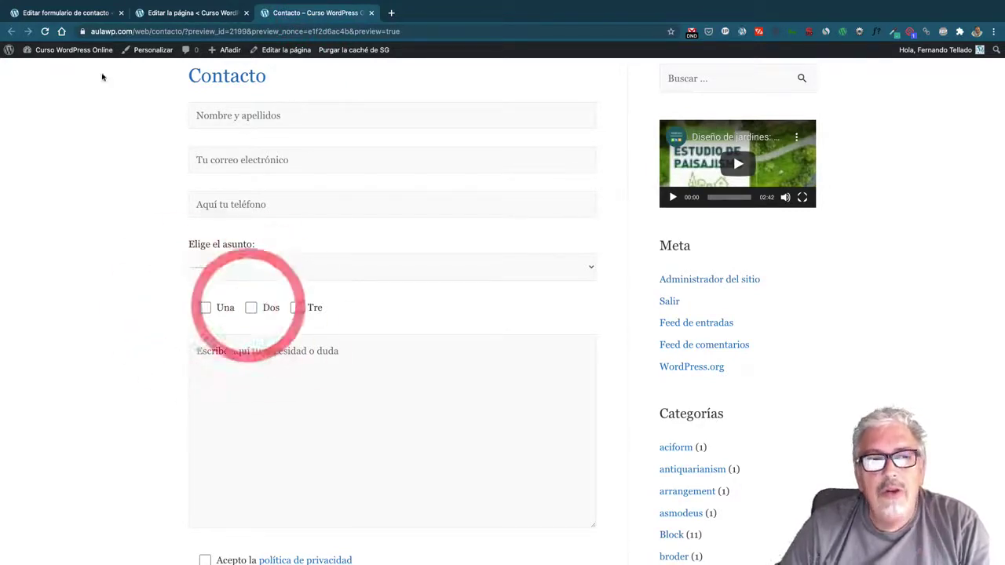
Return to the form editor and add the label text "Añade tu archivo:" on a new line below the message textarea tag
click(97, 16)
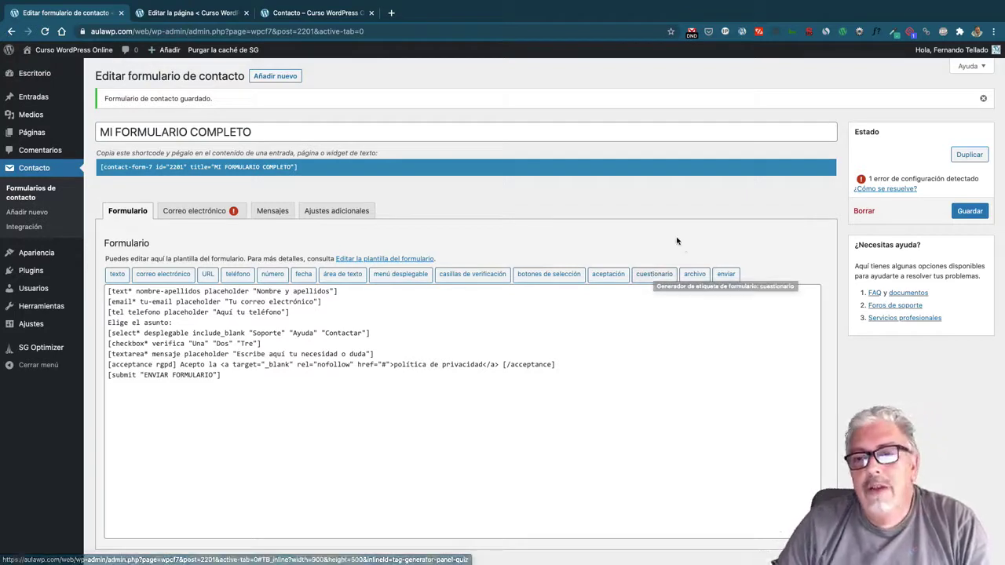
click(383, 353)
key(Return)
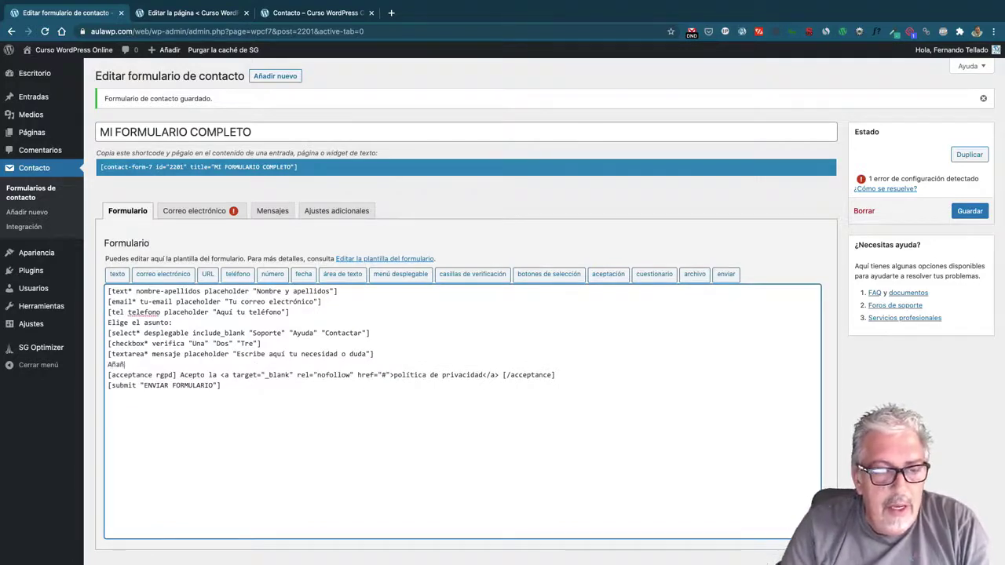
text(Añade)
key(BackSpace)
key(BackSpace)
text(de tu ar)
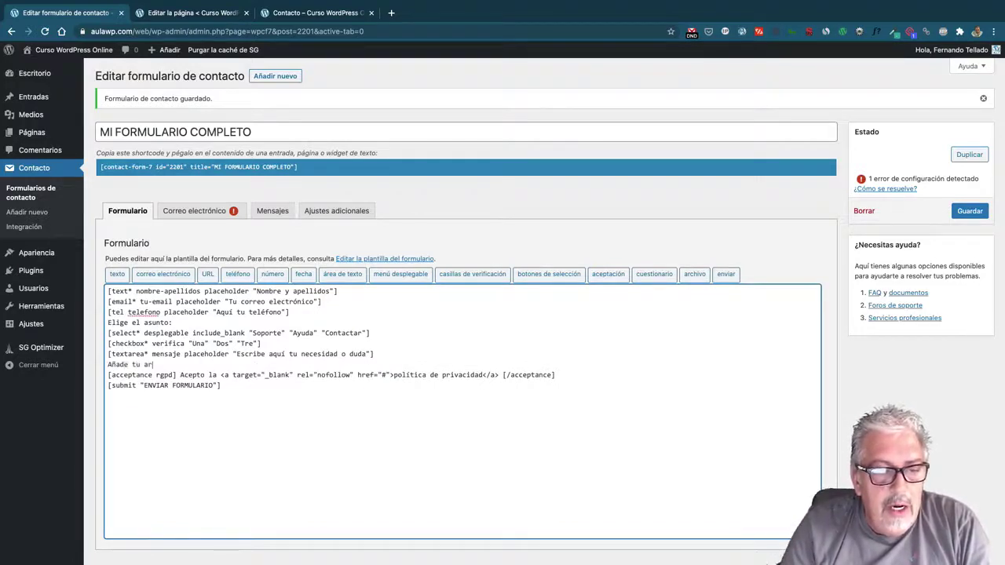
text(chivo:)
Insert a file upload tag named archivo below its label, limited to 2000000 bytes and the formats jpg,png,pdf
key(Return)
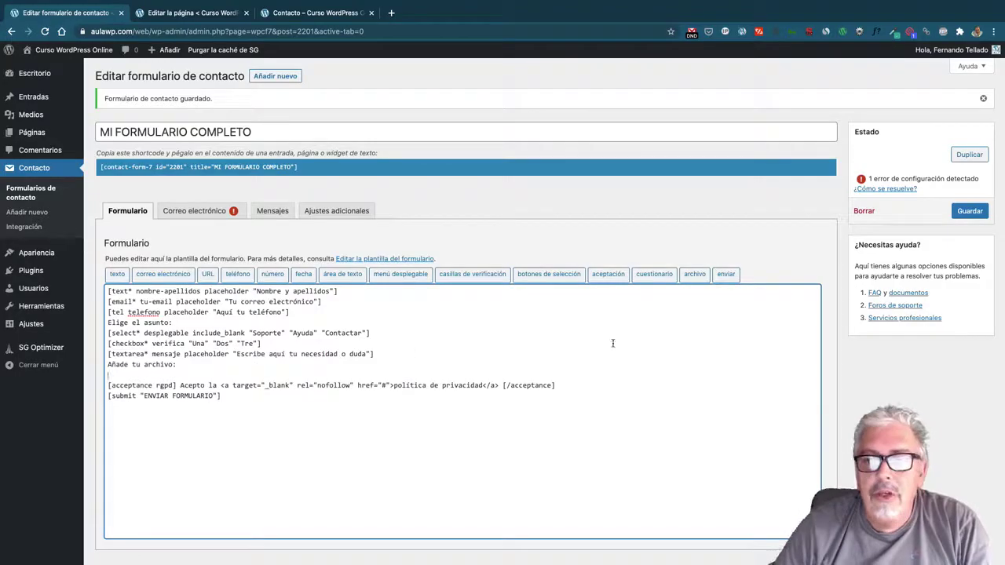
click(694, 275)
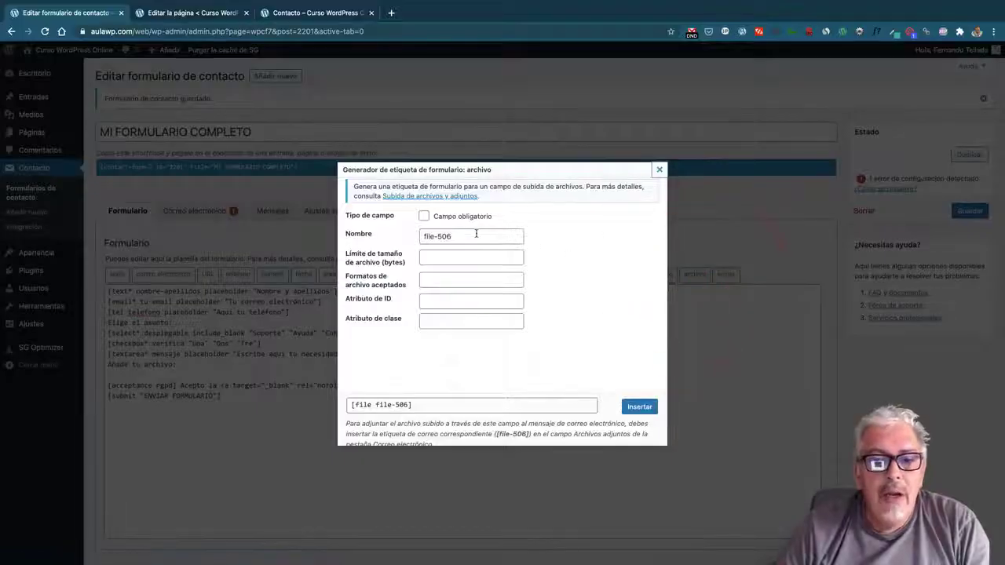
click(436, 236)
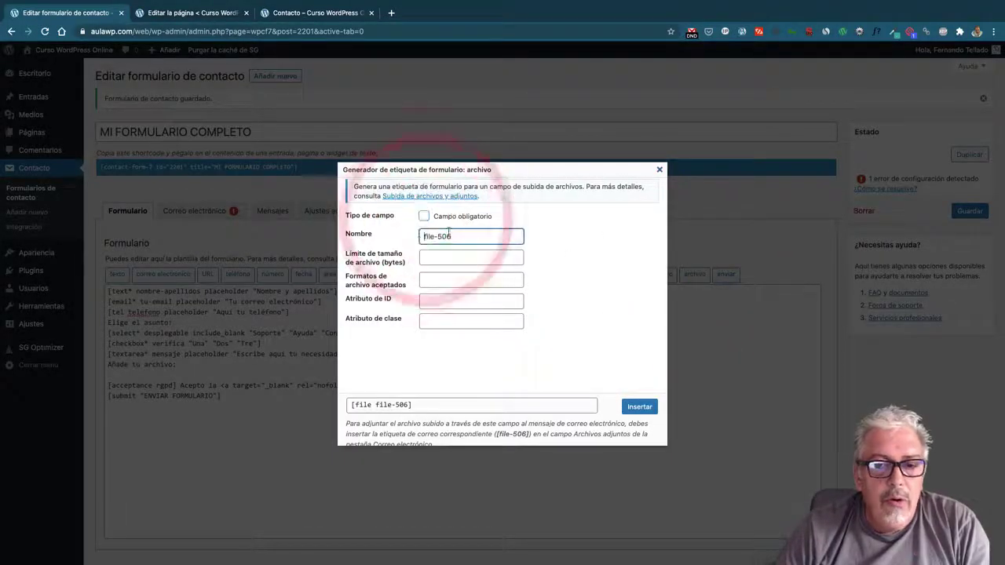
triple_click(462, 238)
text(archiv)
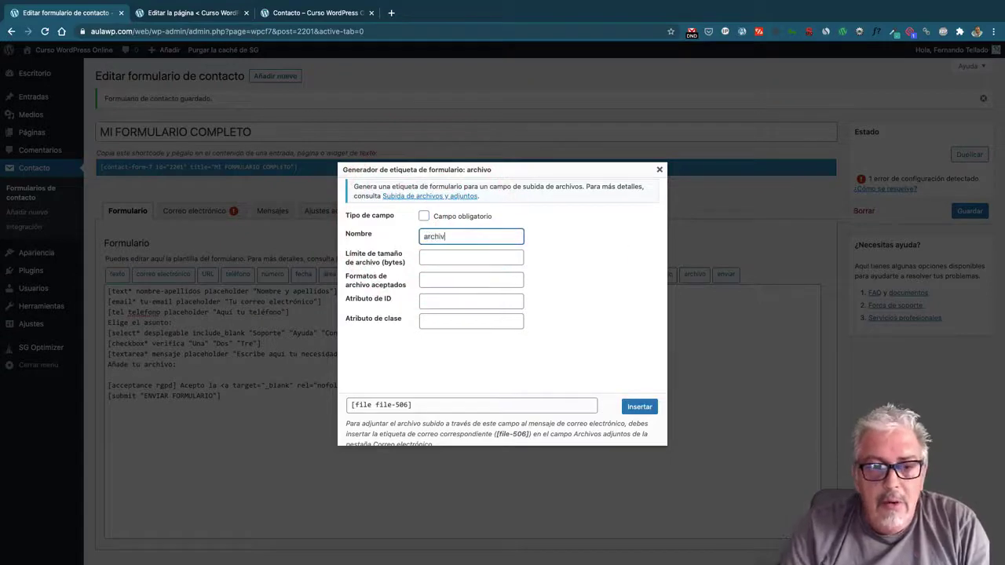
text(o)
click(471, 258)
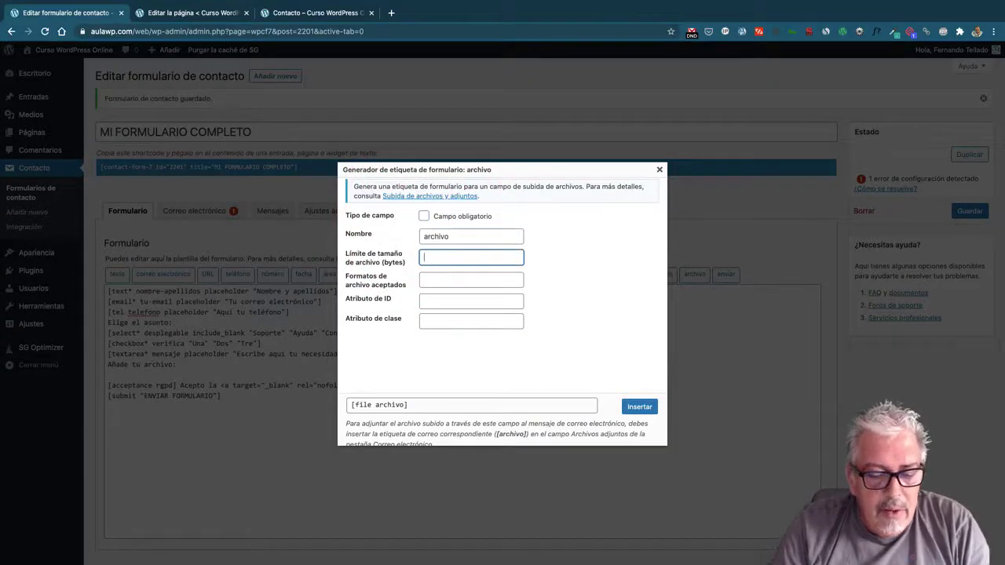
text(2000000)
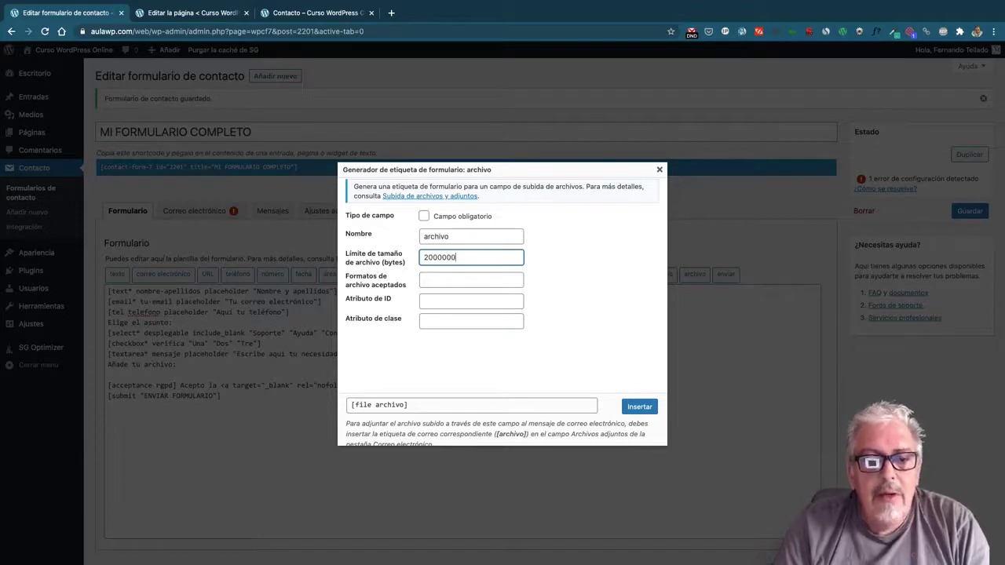
click(471, 281)
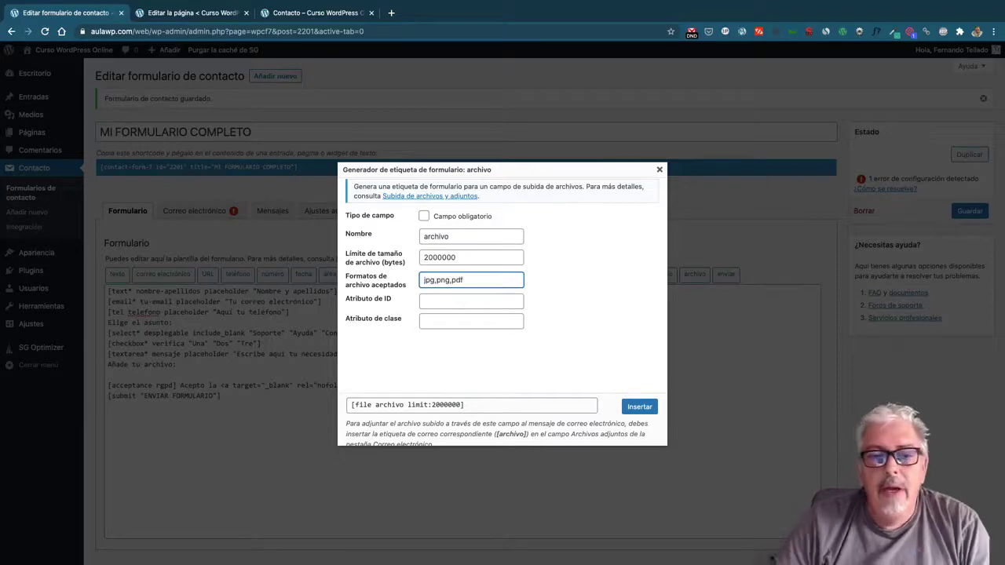
click(640, 407)
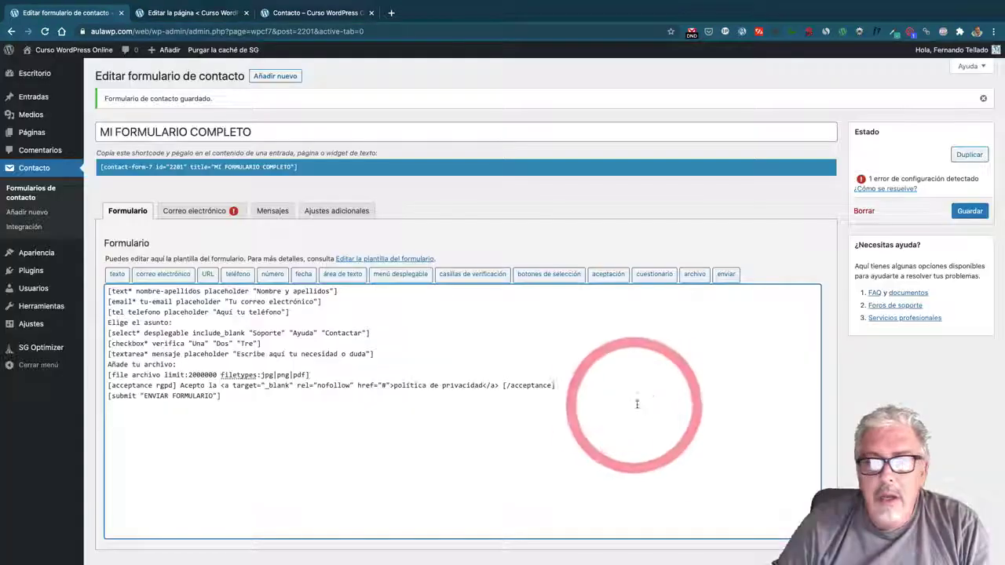
Save the form with the file upload tag and reload the Contacto page preview
click(967, 210)
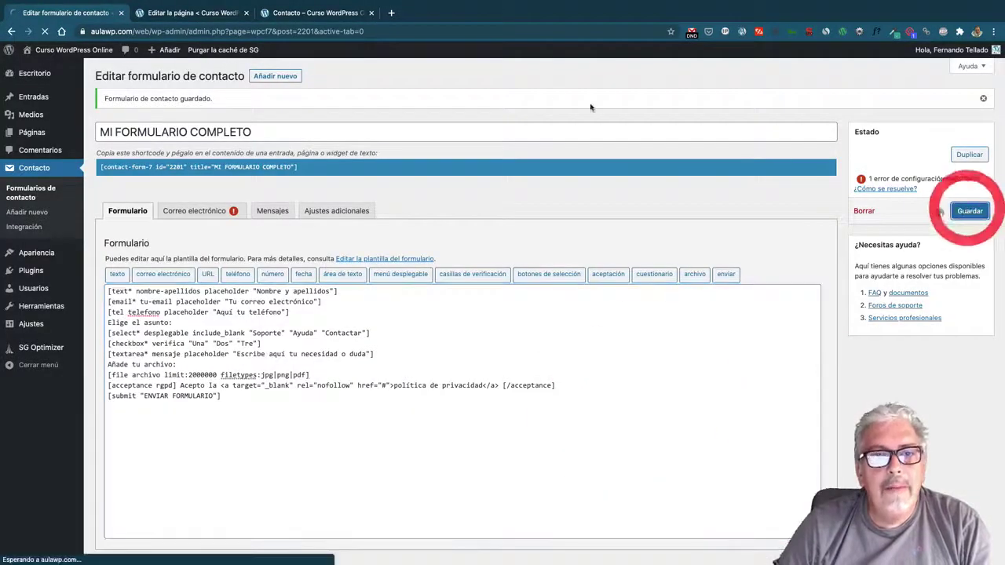
click(331, 14)
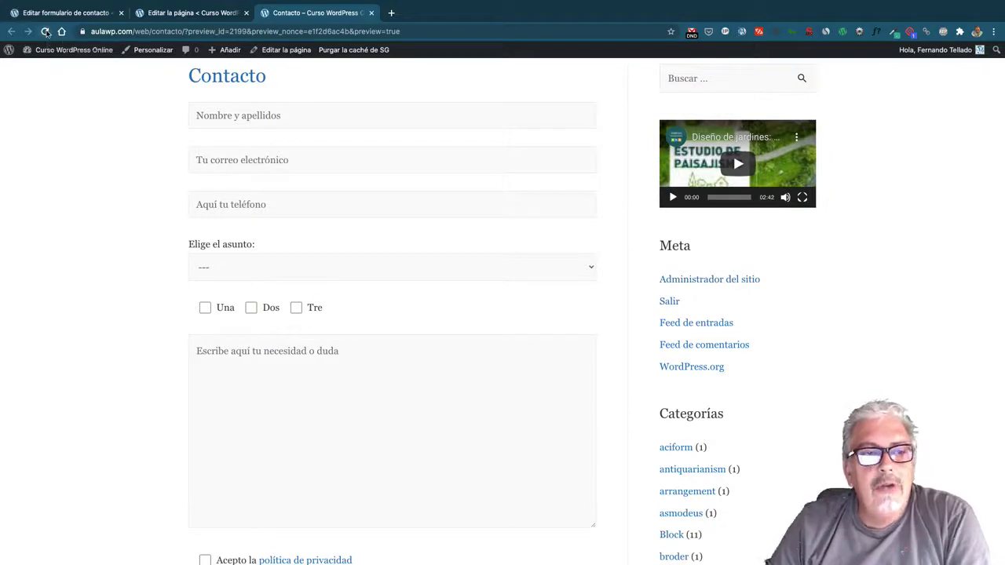
click(46, 31)
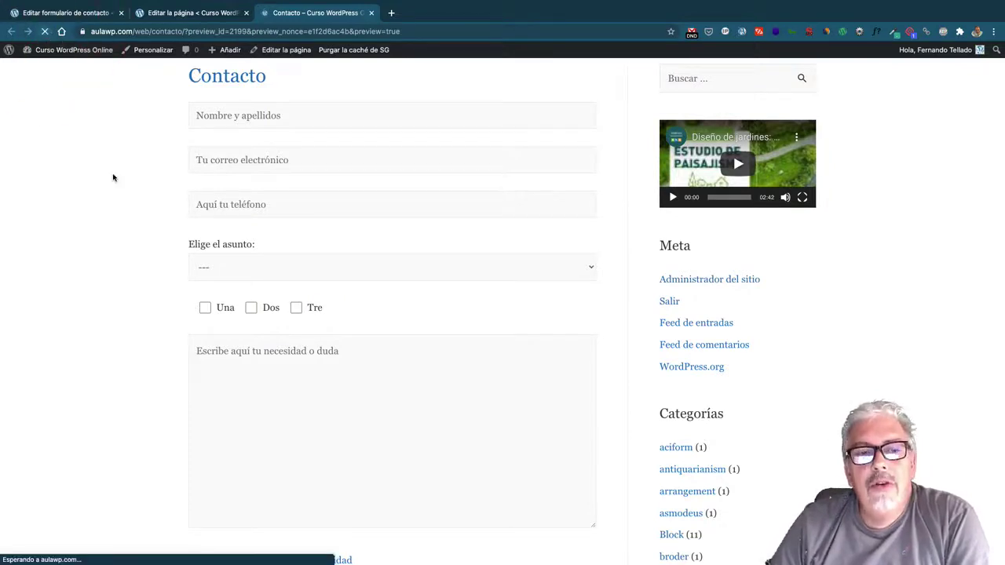
Check the file chooser of the upload field in the preview, cancel it, and review the whole form
scroll(112, 181, down, 5)
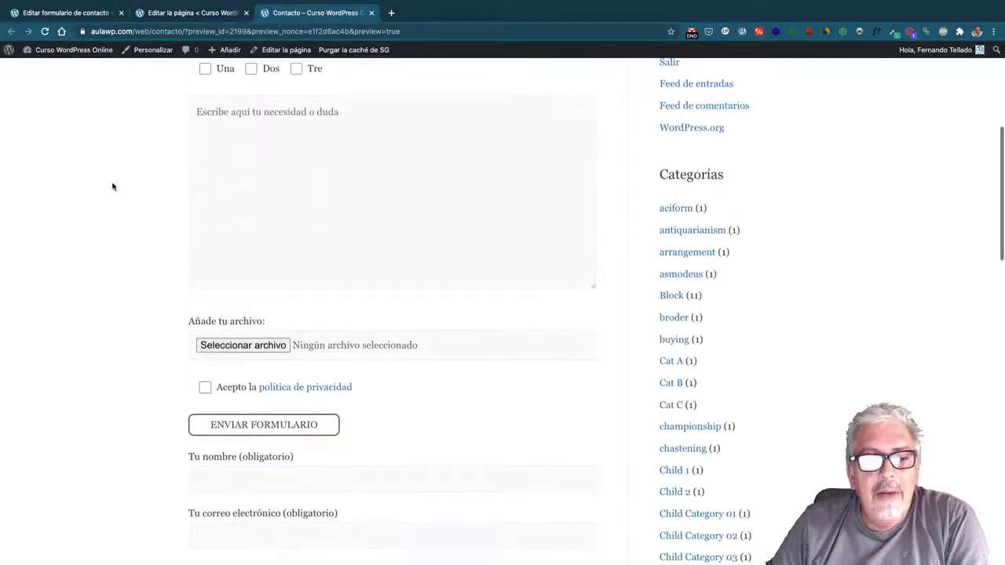
scroll(198, 326, down, 1)
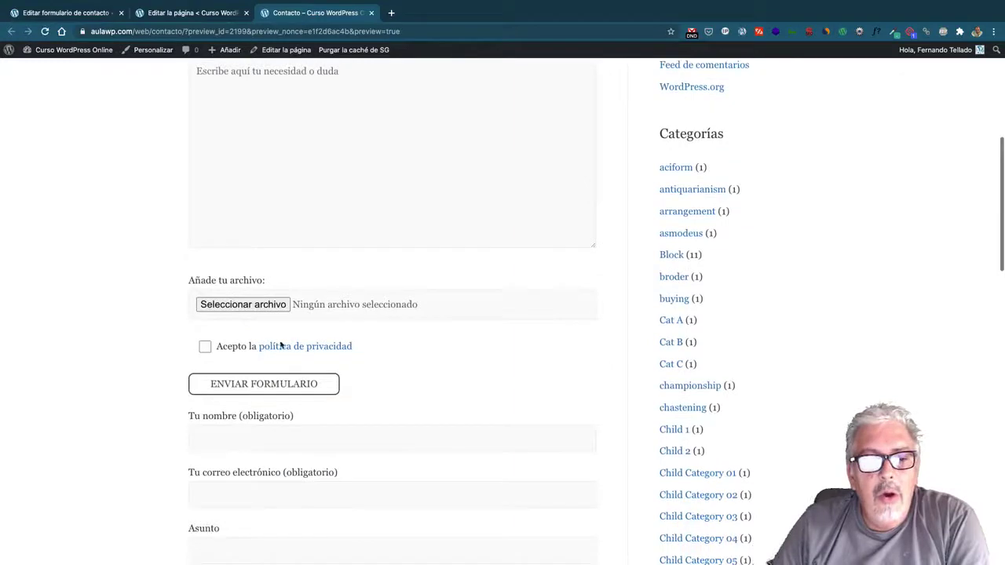
click(258, 306)
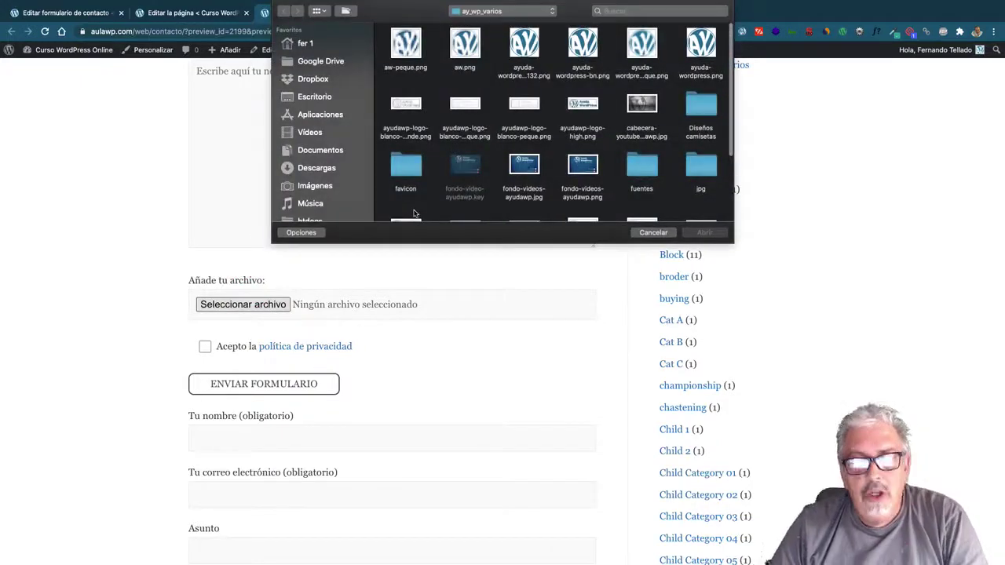
click(653, 233)
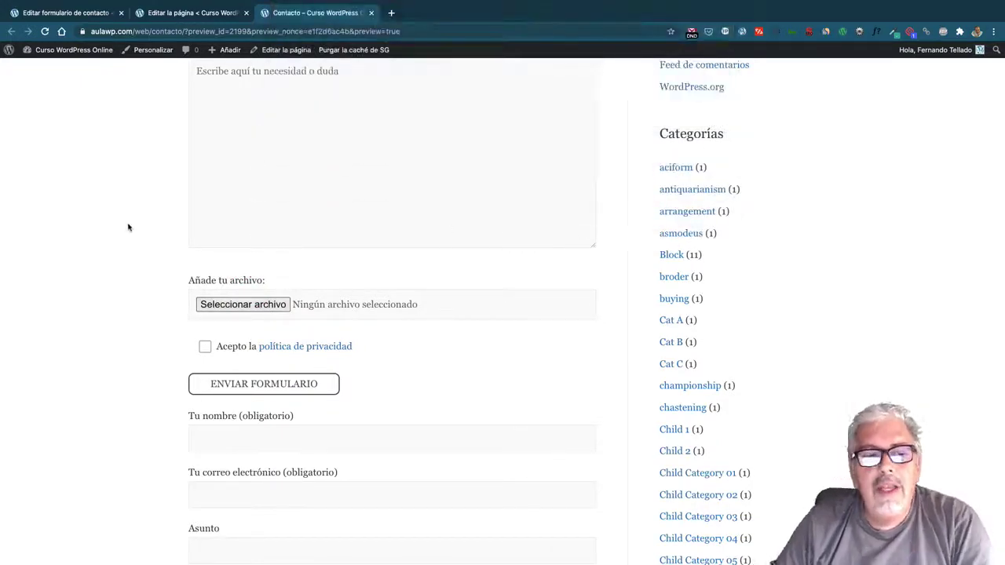
scroll(173, 225, down, 2)
scroll(171, 226, up, 5)
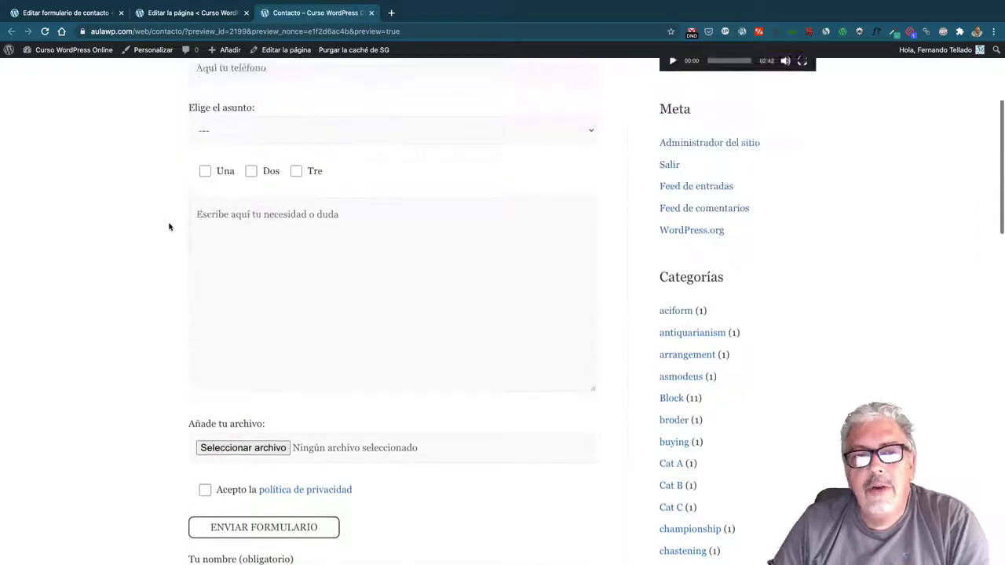
scroll(168, 227, up, 4)
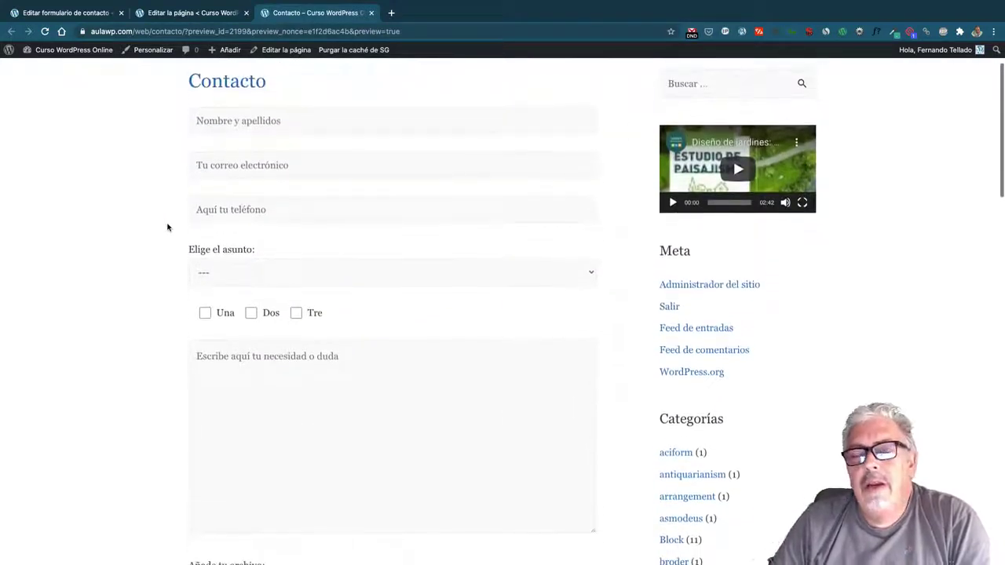
scroll(167, 227, down, 2)
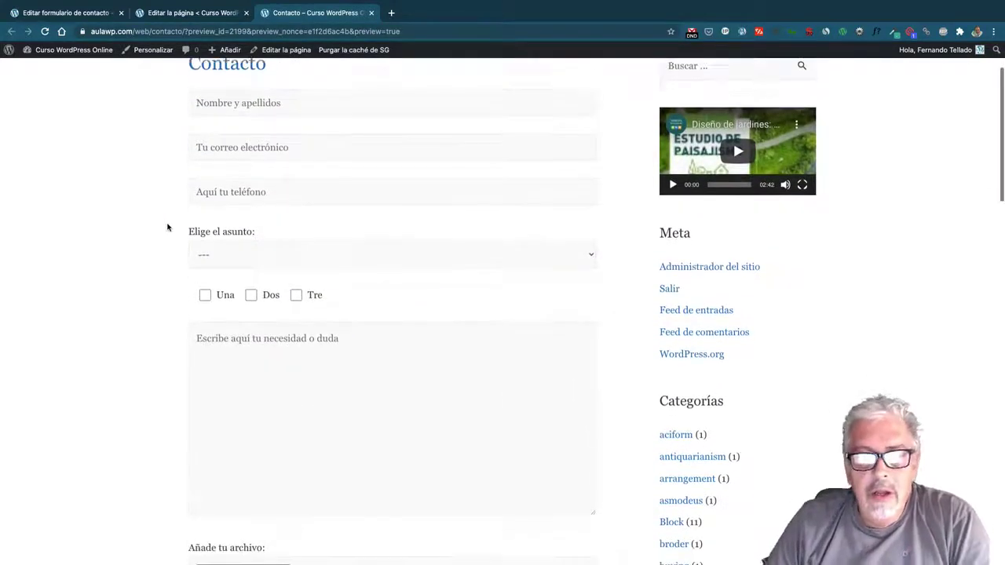
scroll(168, 227, up, 4)
scroll(167, 227, down, 2)
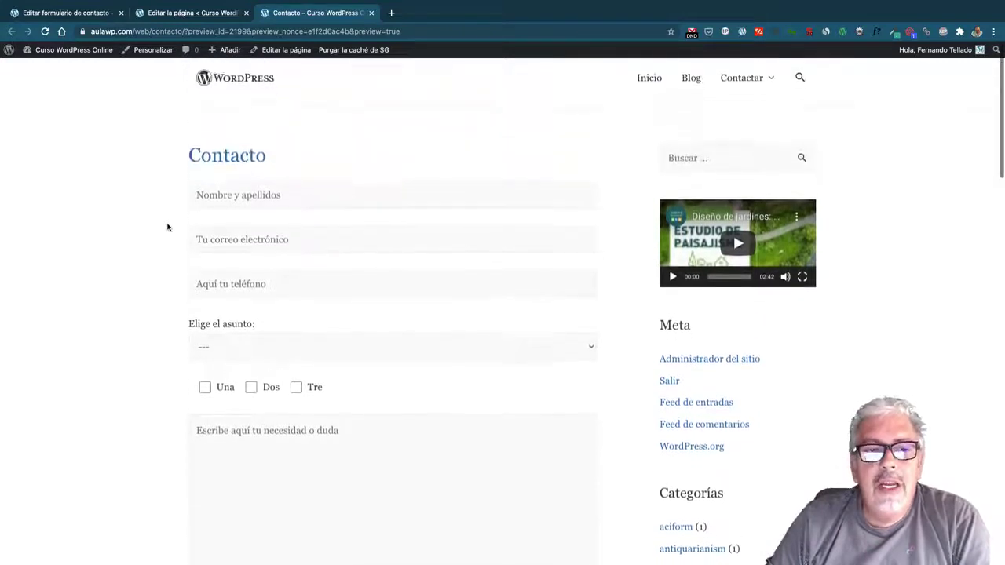
In the form editor, insert a date tag named fechas with the placeholder "Elige tu fecha" on a new line below the file tag
click(80, 9)
scroll(385, 312, down, 1)
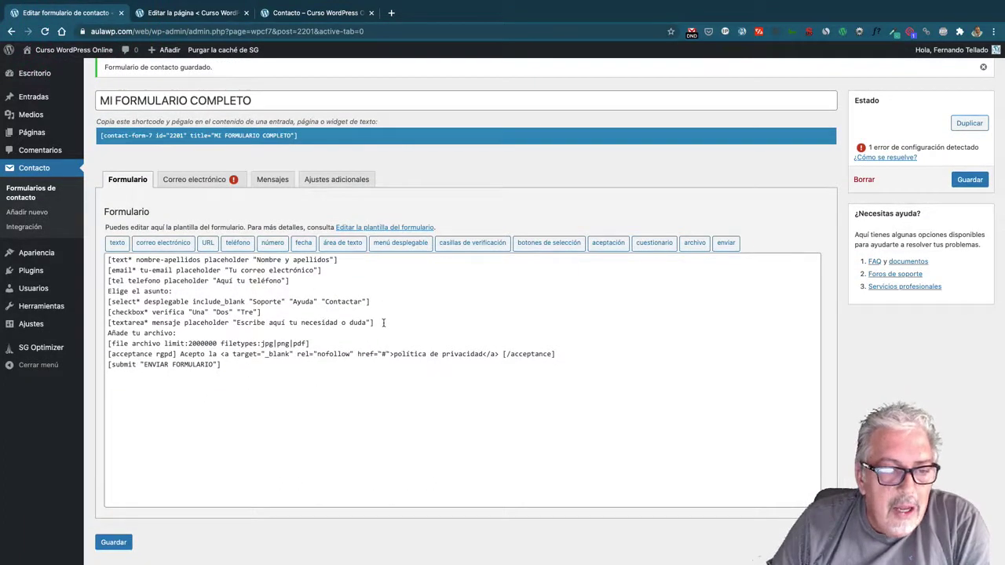
click(322, 343)
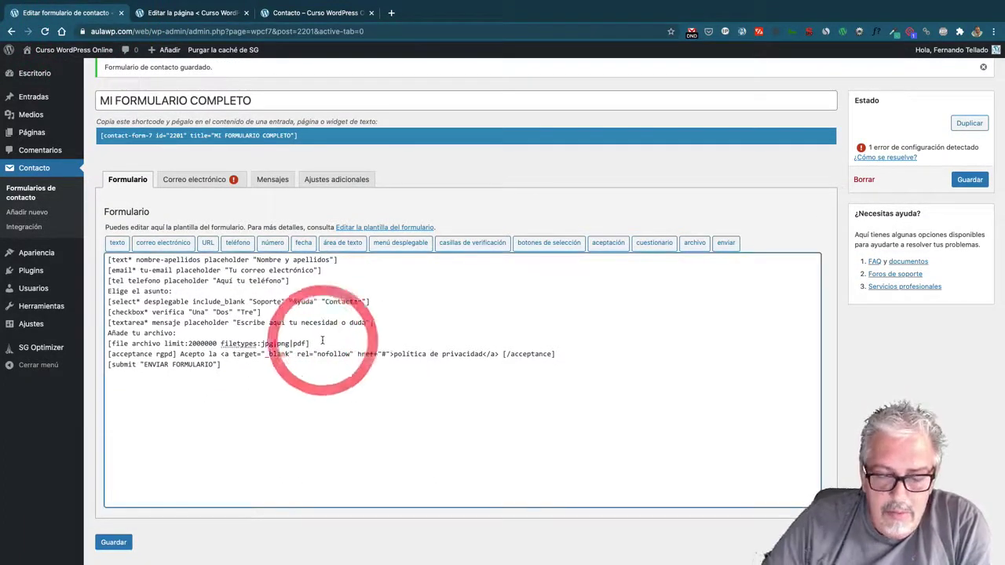
key(Return)
click(303, 243)
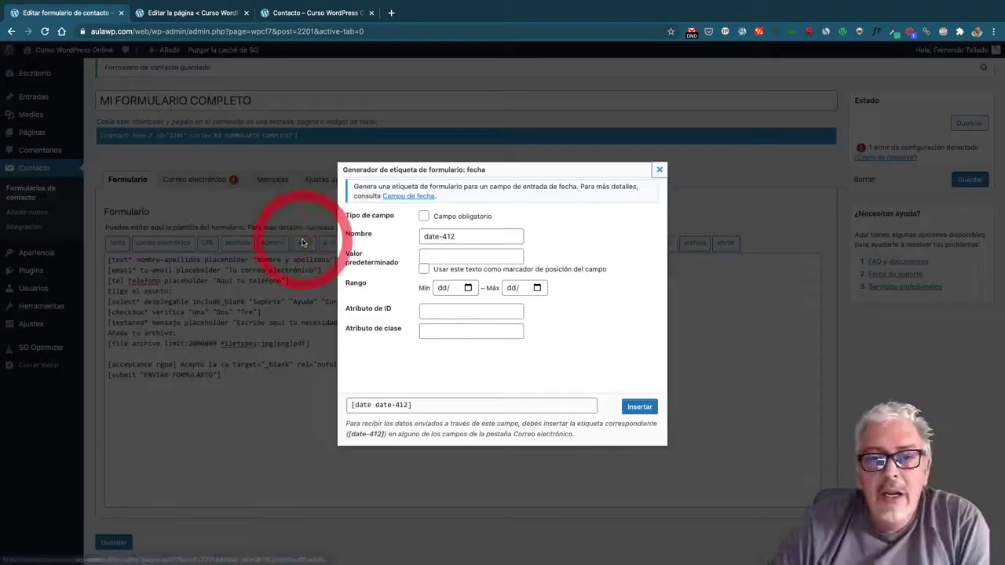
triple_click(472, 239)
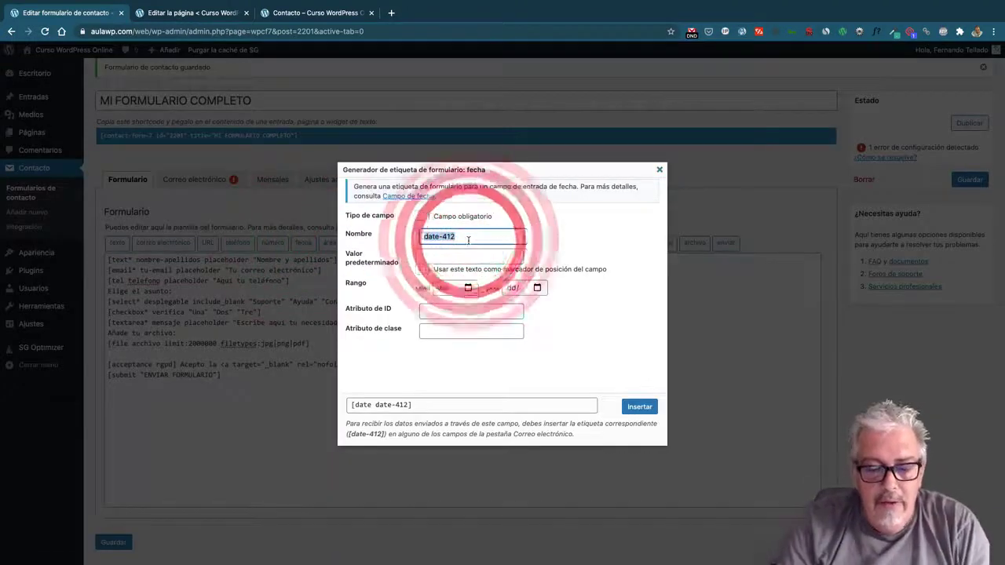
text(fechas)
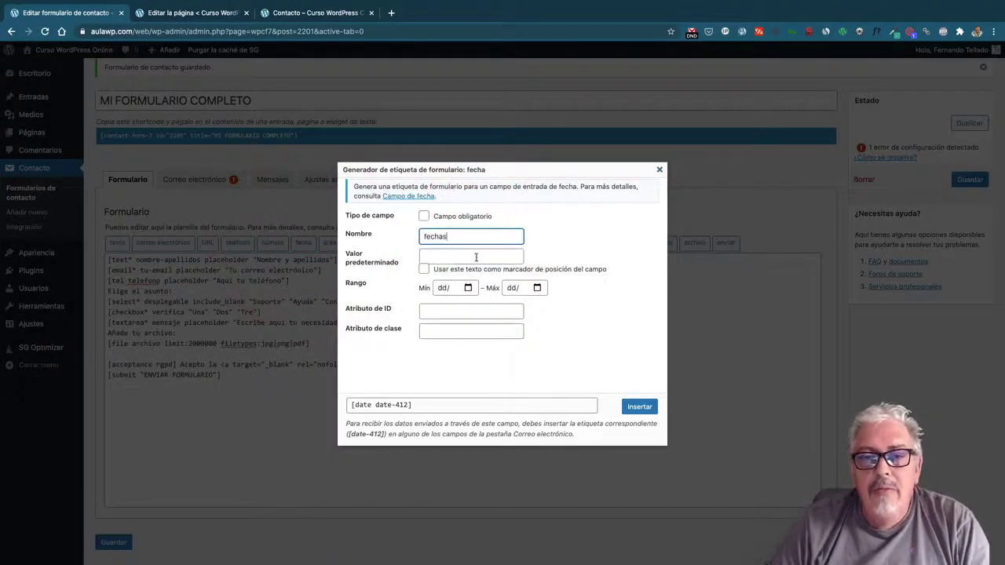
click(449, 256)
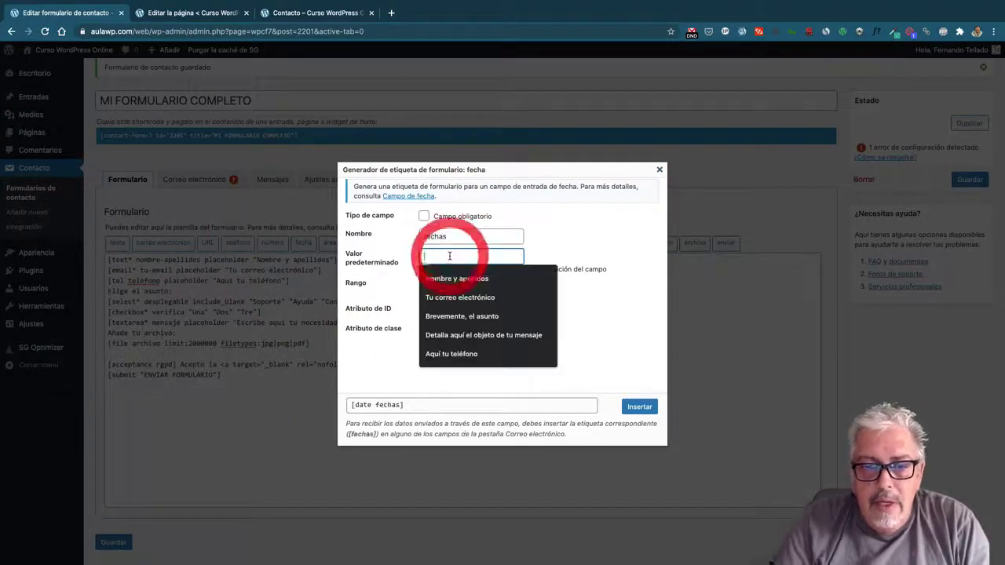
text(ce)
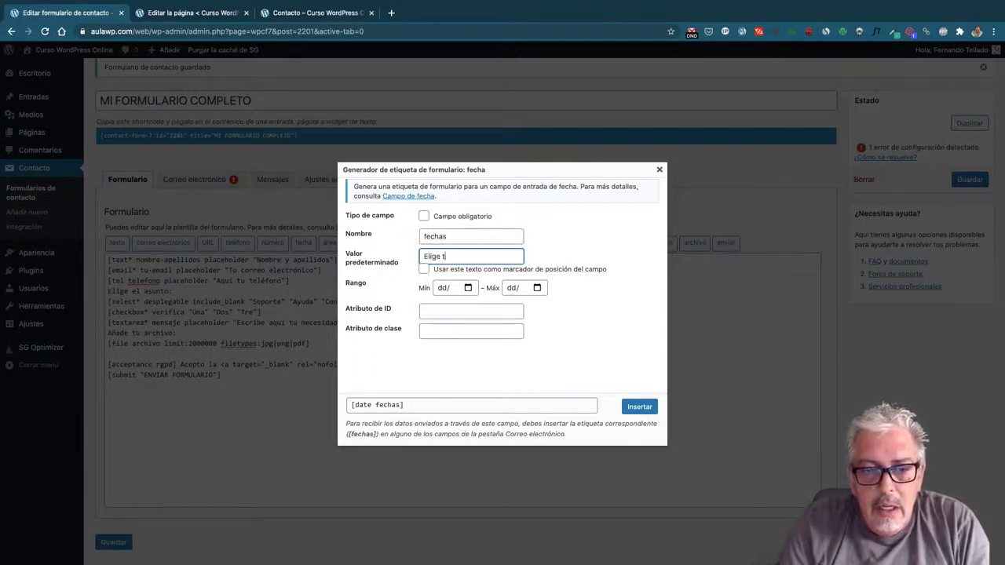
text(ige tu fecha)
click(428, 269)
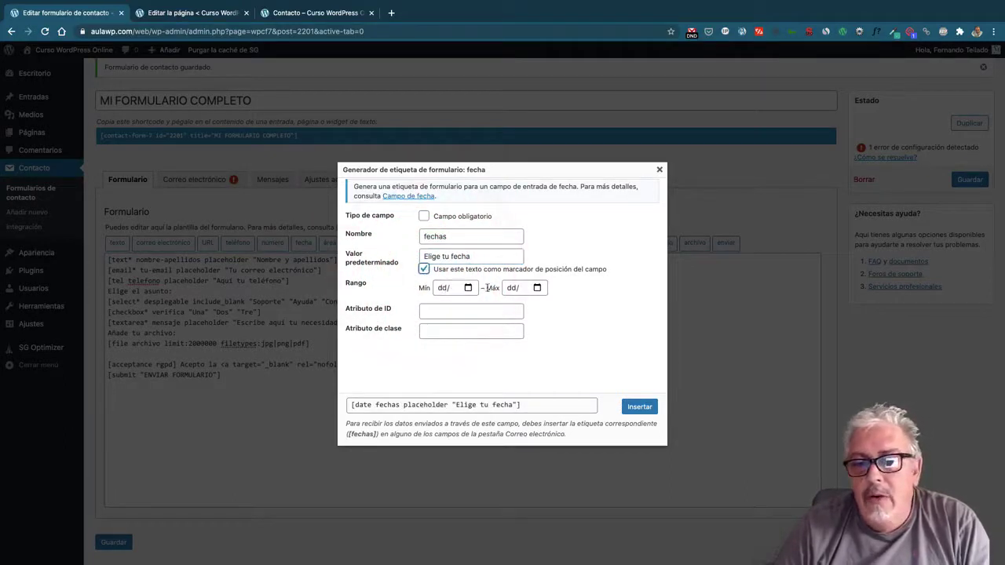
click(640, 407)
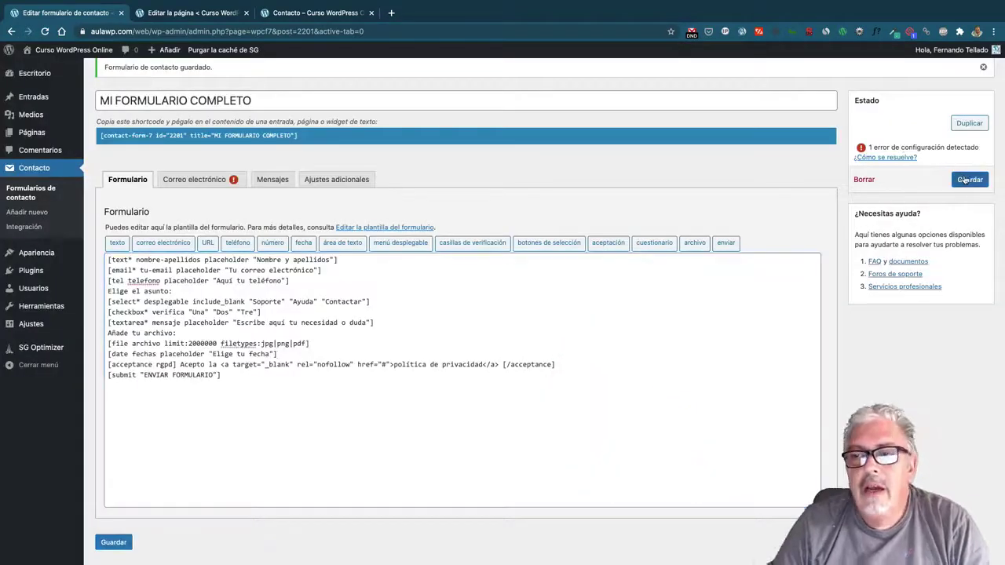
Save the form with the date tag and reload the Contacto page preview
click(966, 180)
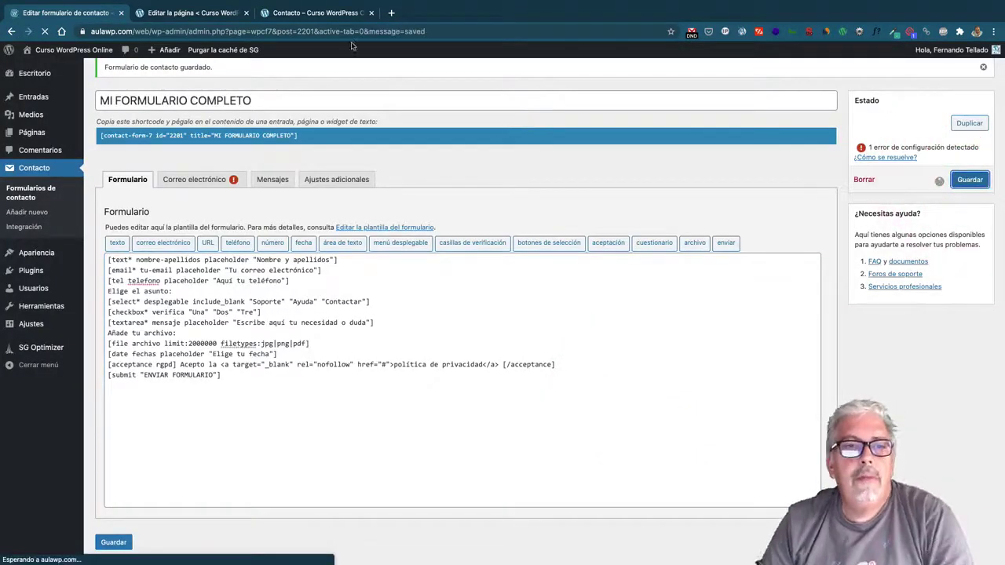
click(314, 13)
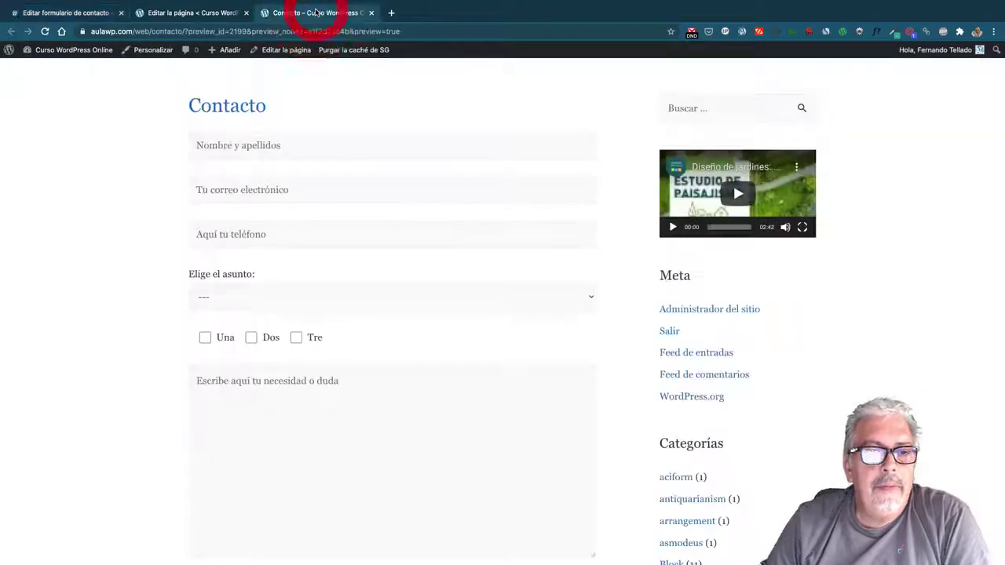
click(45, 32)
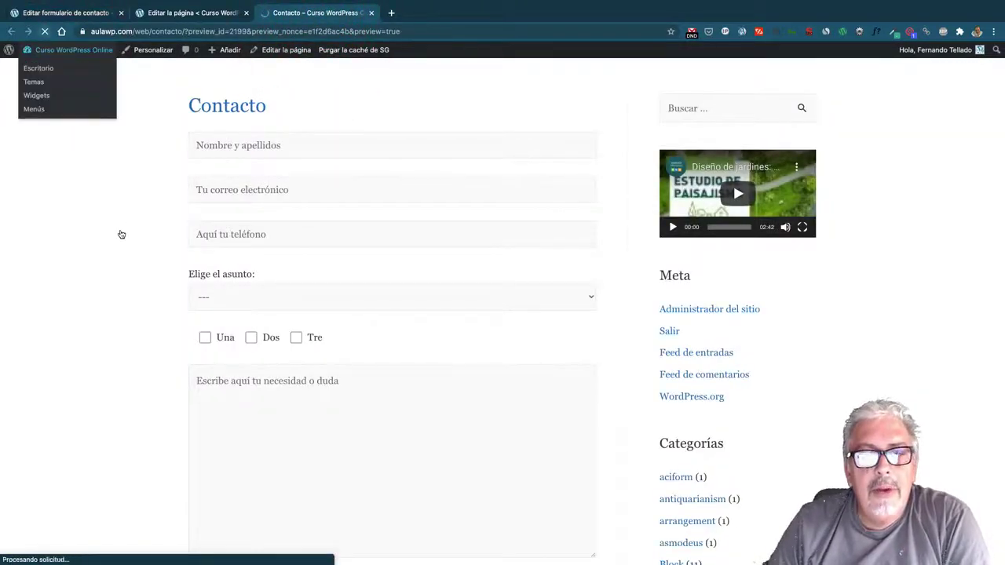
Check the date field in the Contacto preview, opening its calendar and closing it without picking a date
scroll(139, 197, down, 5)
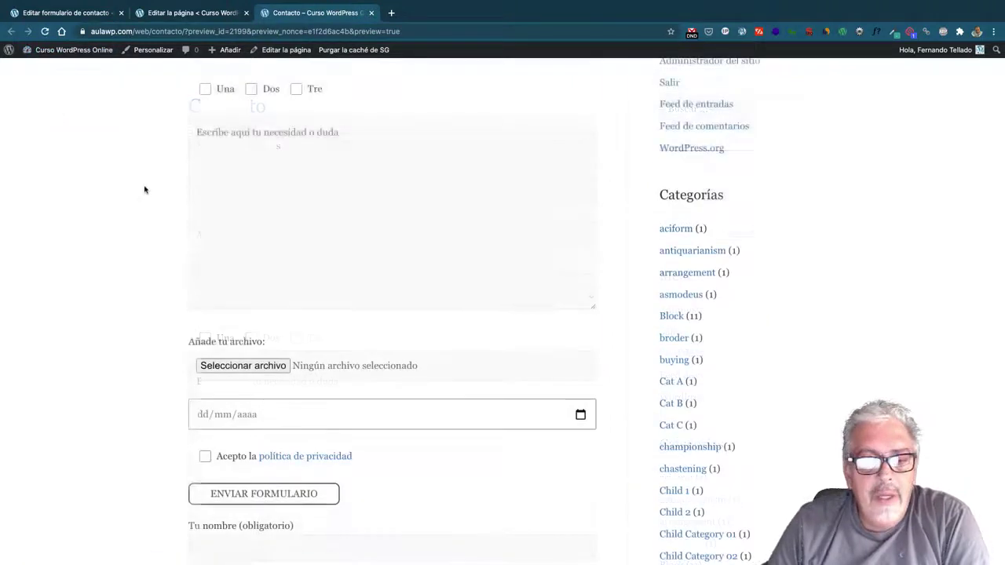
click(251, 320)
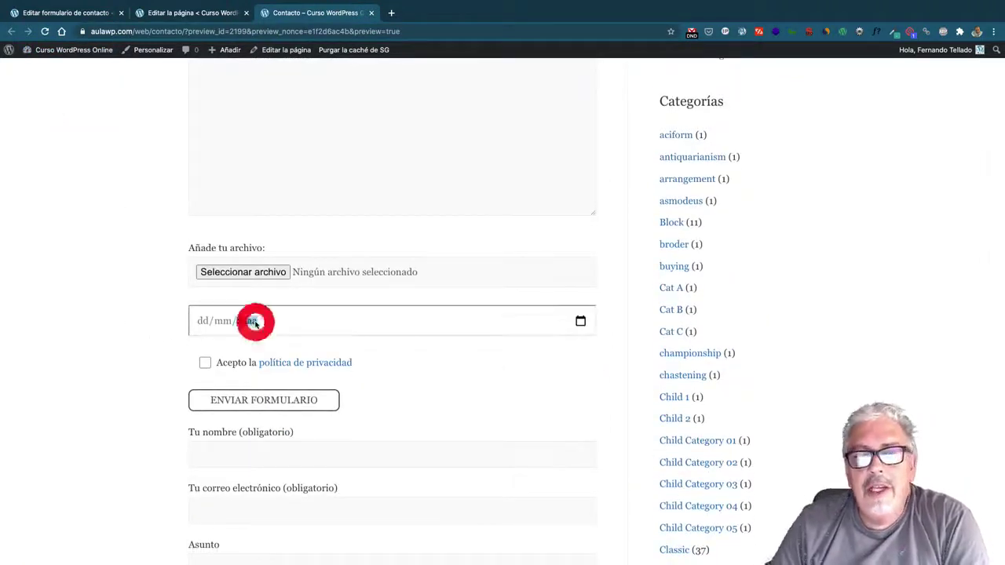
click(198, 321)
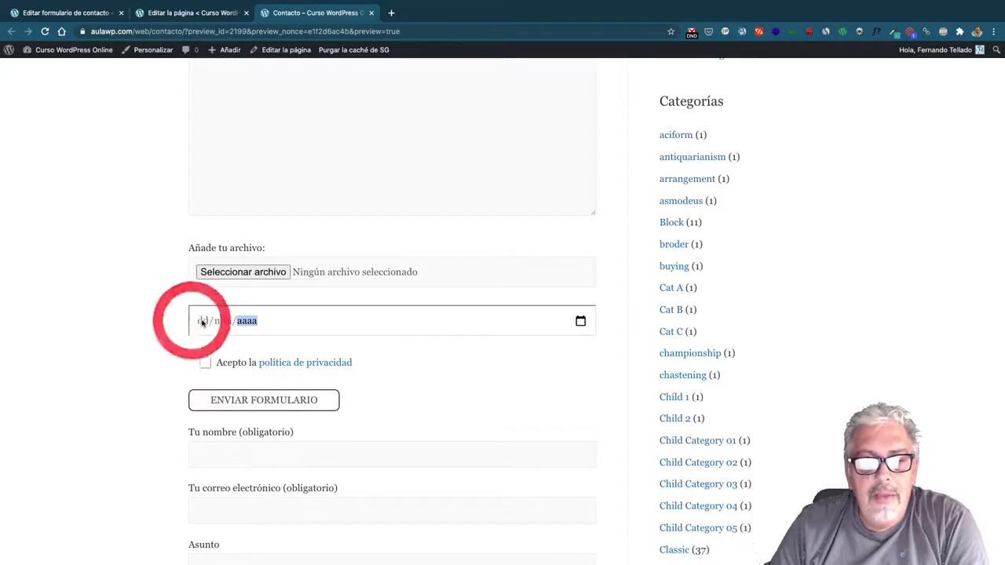
click(582, 320)
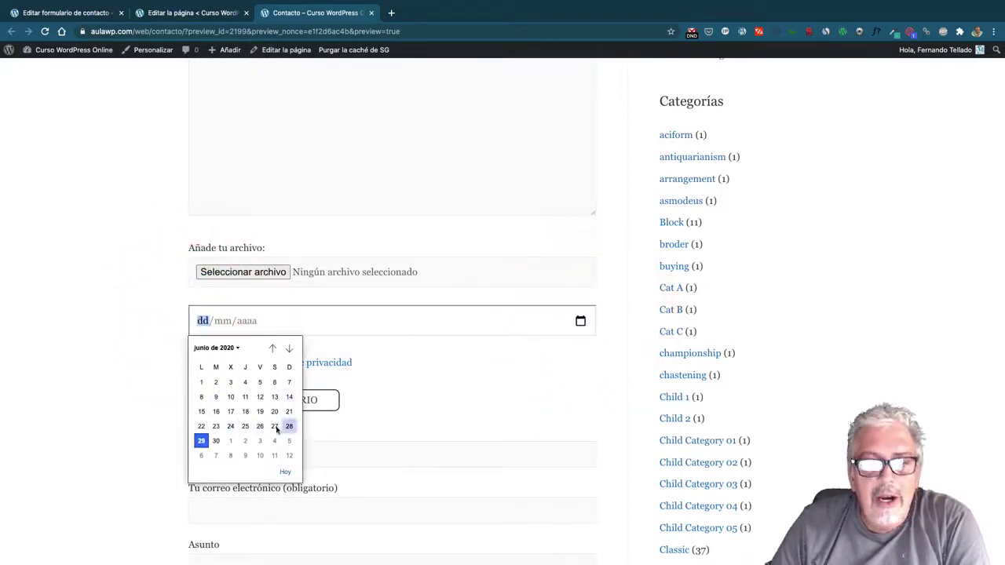
click(145, 328)
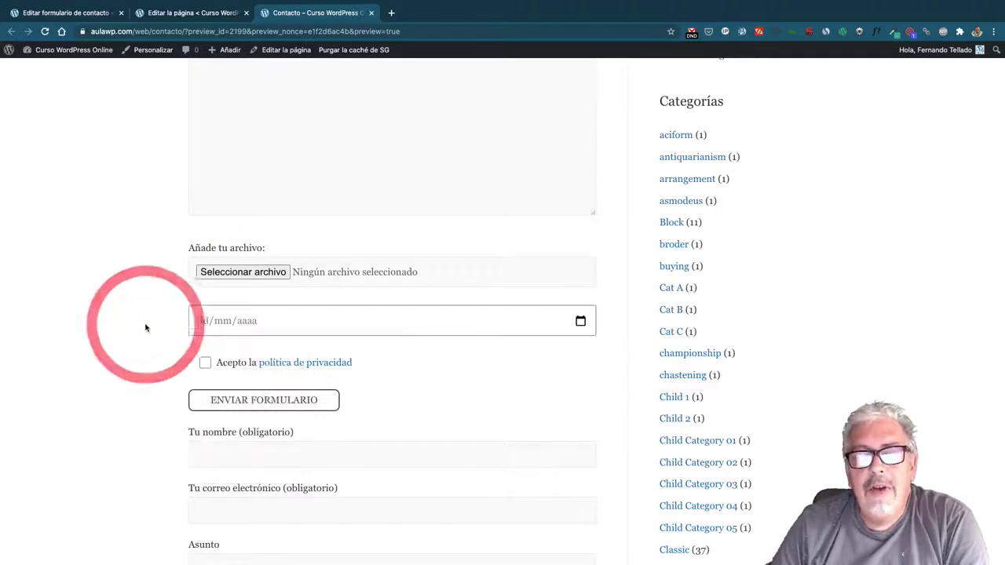
Test resizing the message text area in the form preview
scroll(157, 309, down, 1)
scroll(157, 309, up, 3)
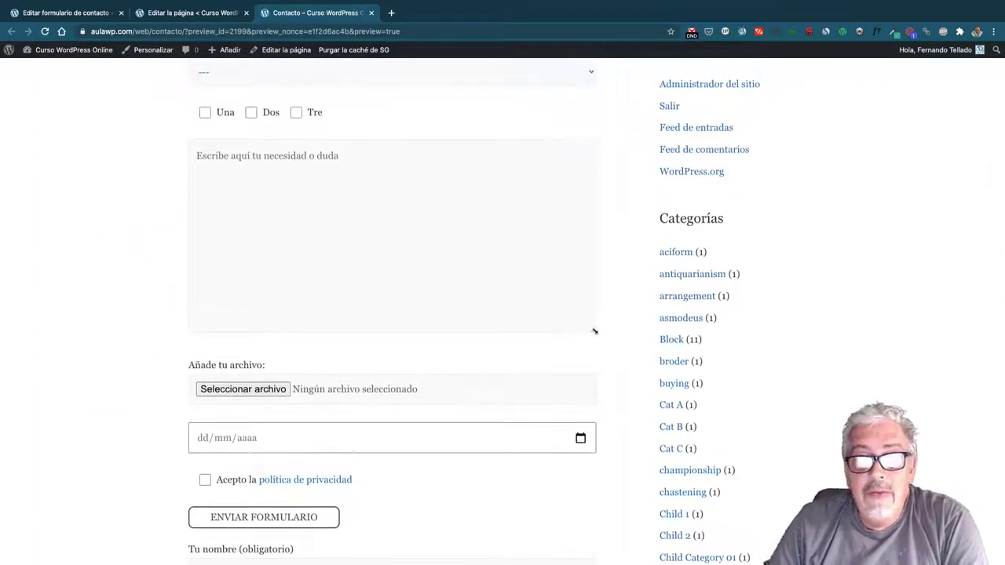
drag(594, 333, 584, 304)
drag(573, 256, 570, 186)
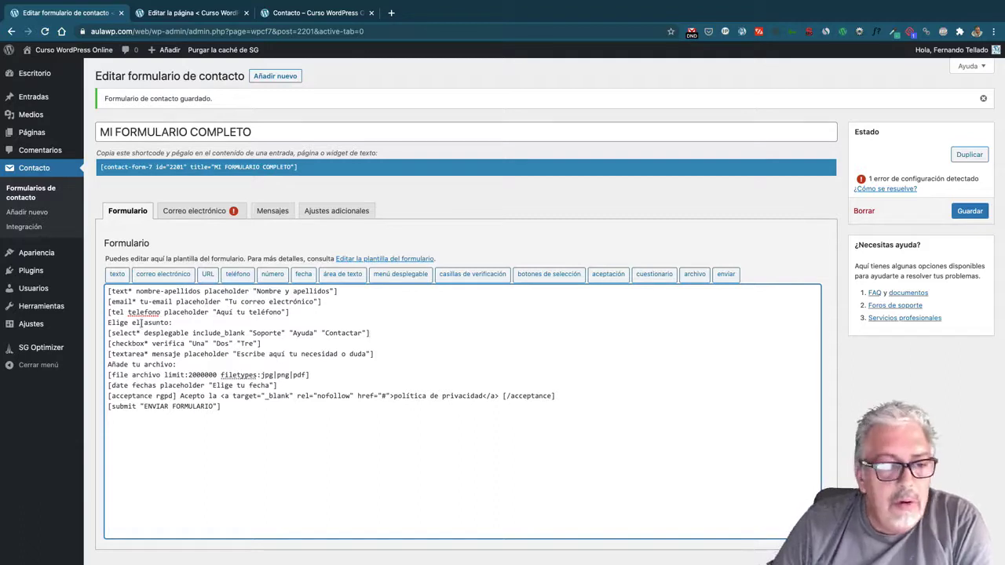
Remove the checkbox, message, file and date tags with the file label from the form, save it and reload the Contacto preview
key(super+z)
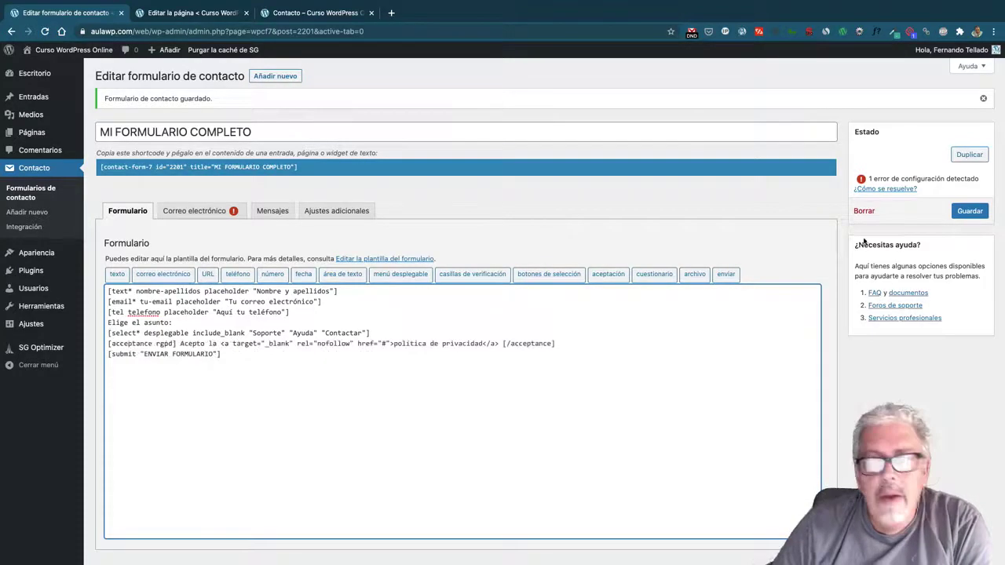
click(968, 211)
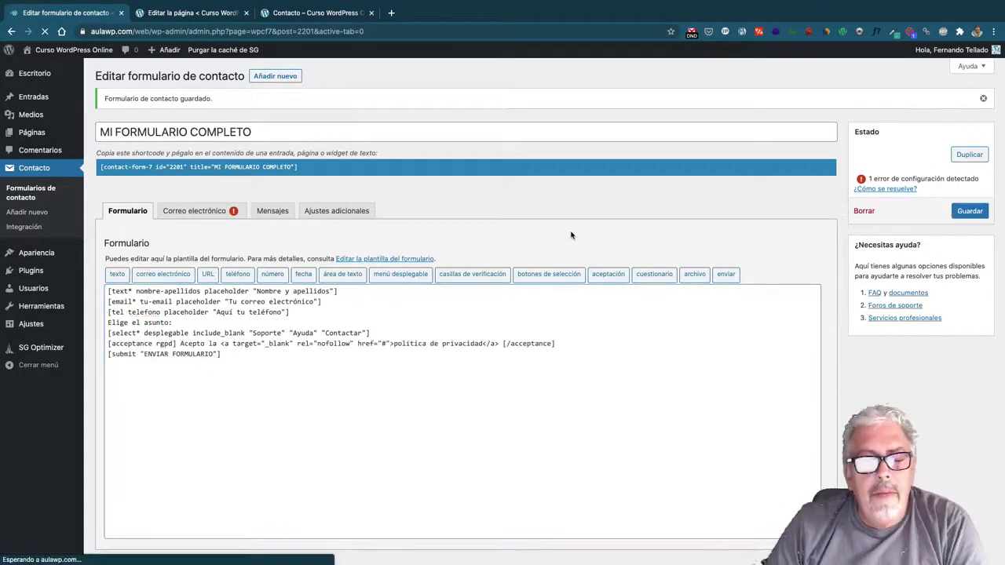
click(312, 12)
click(46, 33)
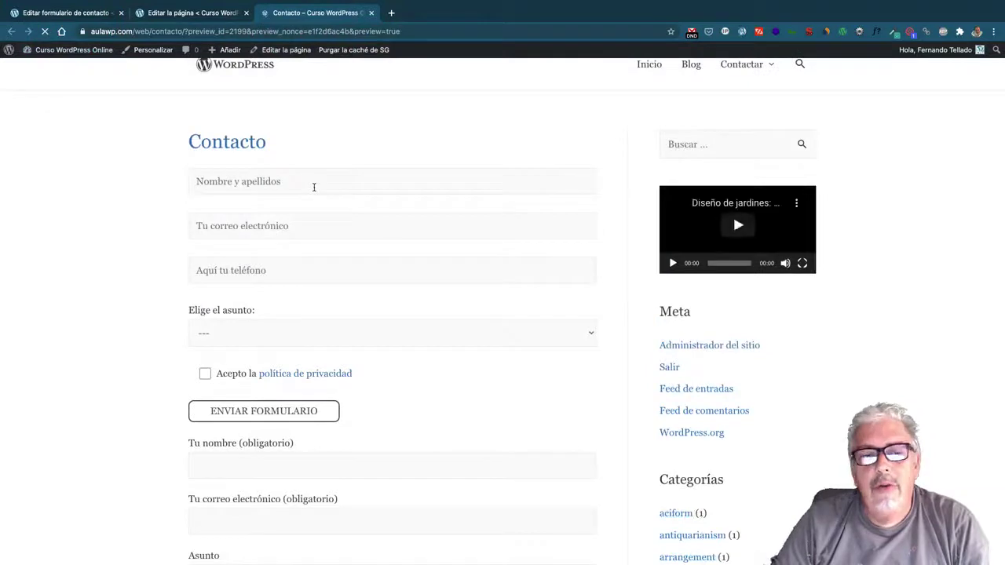
Fill in the preview form with the full name, e-mail and phone number, choose Soporte as subject, accept the privacy policy and submit it
click(314, 185)
click(292, 264)
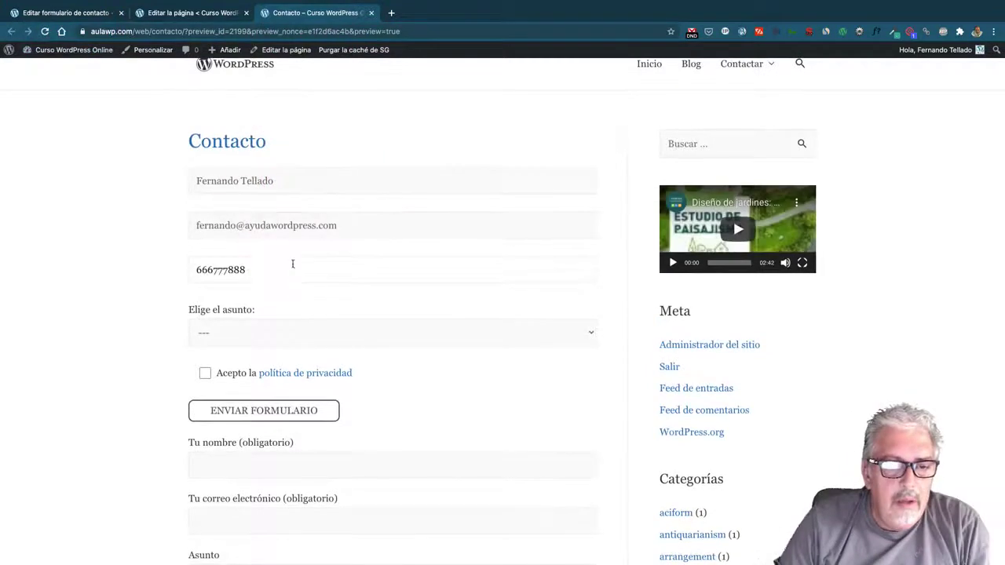
click(293, 337)
click(285, 343)
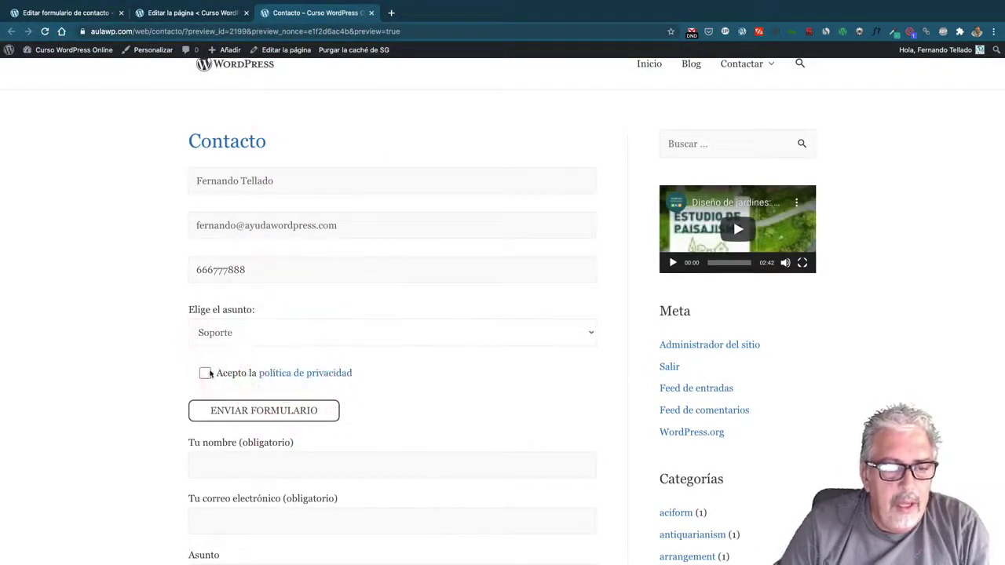
click(205, 373)
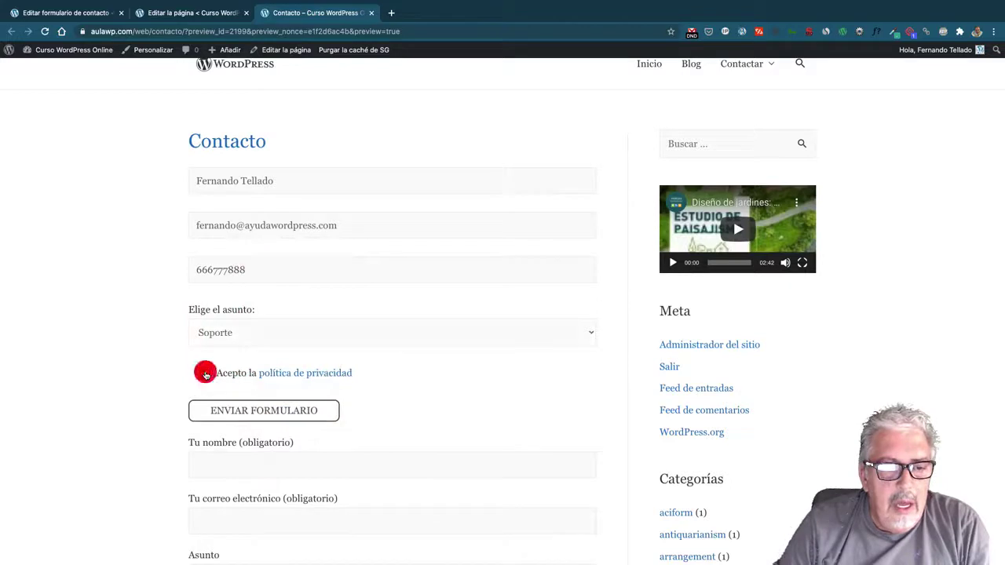
click(292, 415)
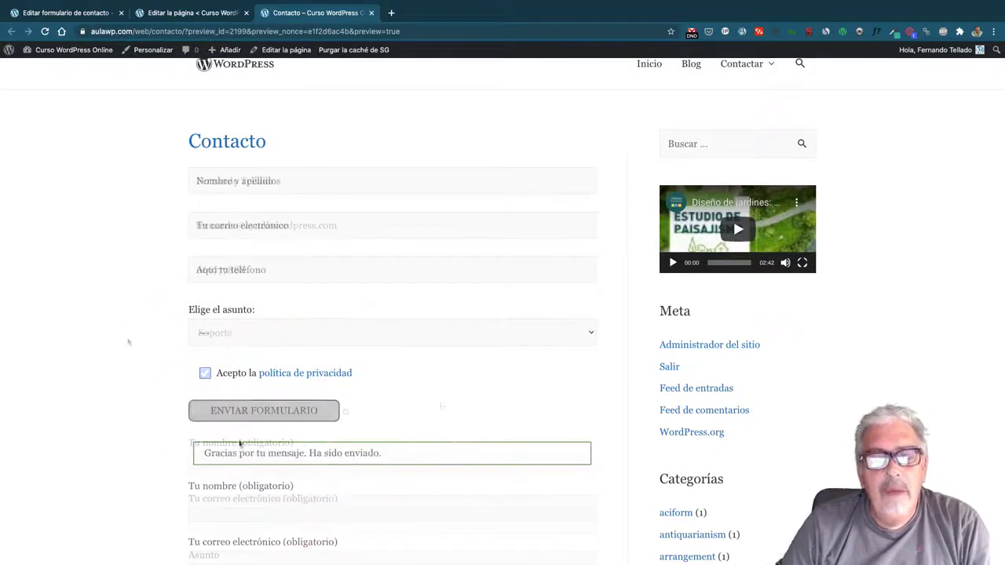
Review the submitted form and examine the subject and body tags of the notification e-mail received in Gmail
scroll(440, 406, down, 2)
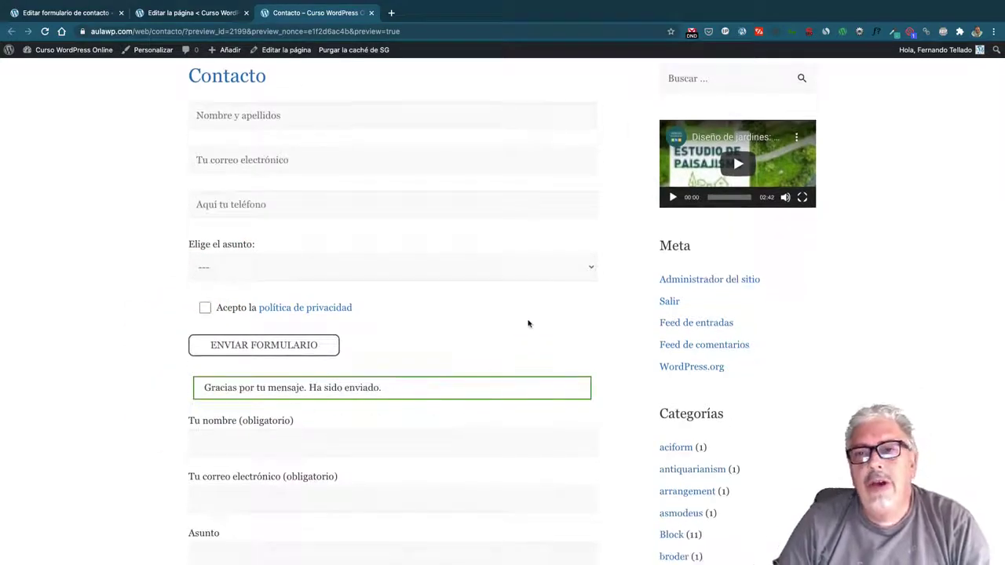
scroll(528, 323, up, 2)
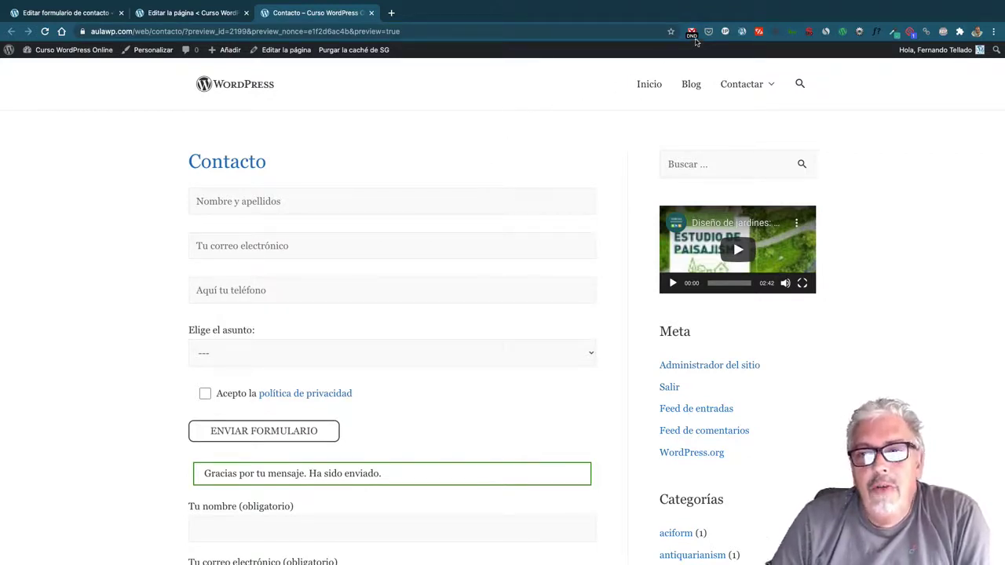
scroll(406, 162, down, 2)
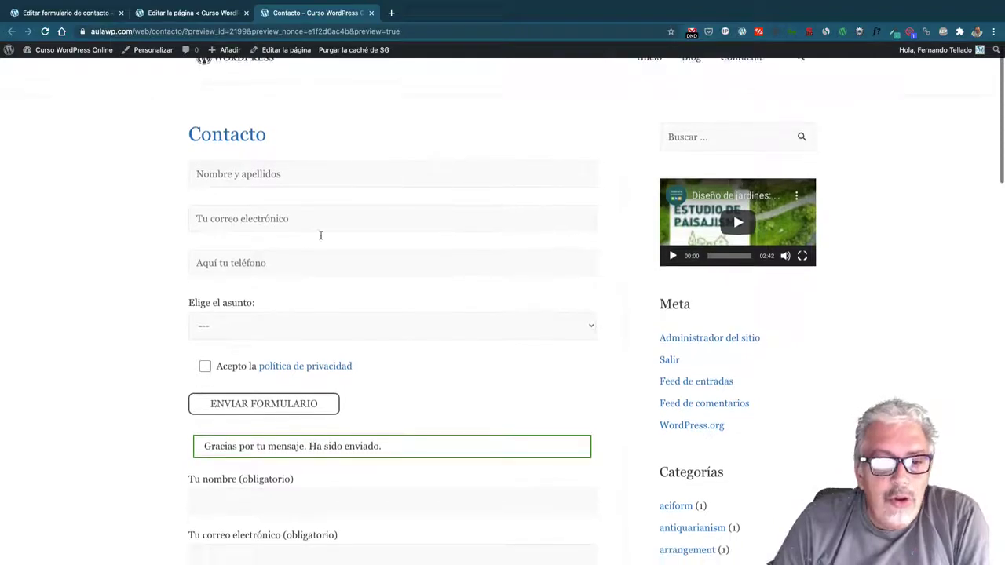
scroll(511, 138, up, 1)
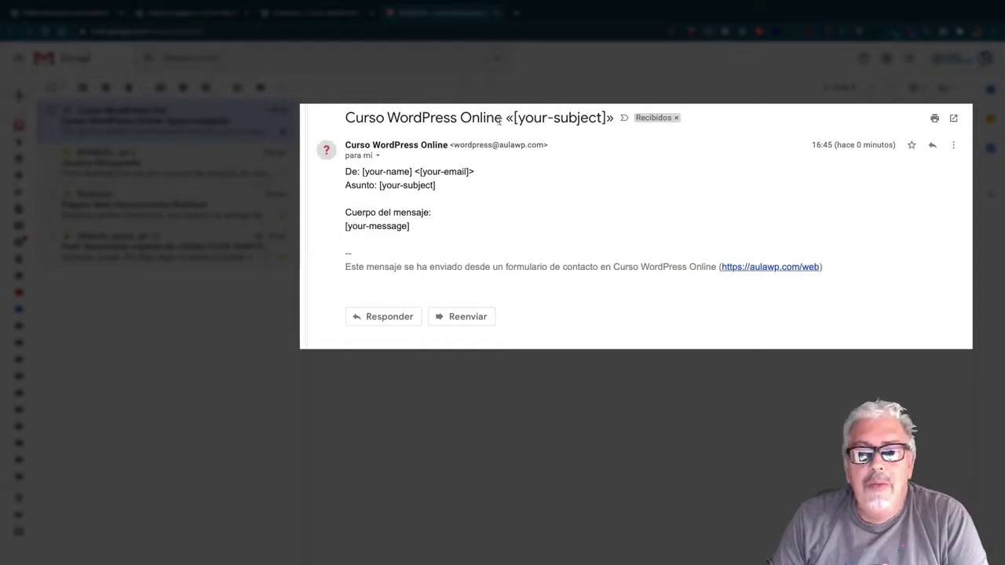
drag(505, 117, 614, 118)
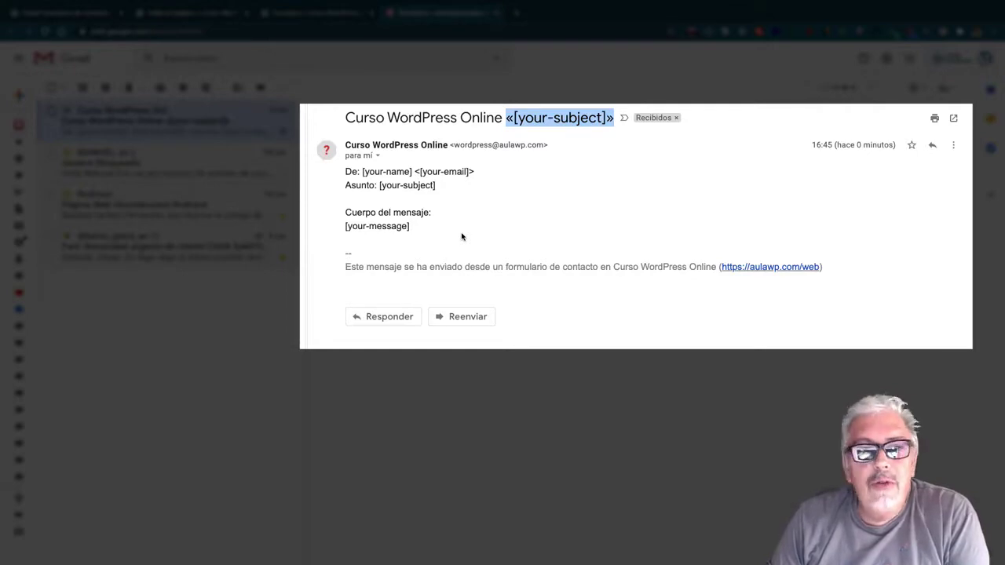
Return to WordPress and open the e-mail settings of MI FORMULARIO COMPLETO from the list of contact forms
click(85, 9)
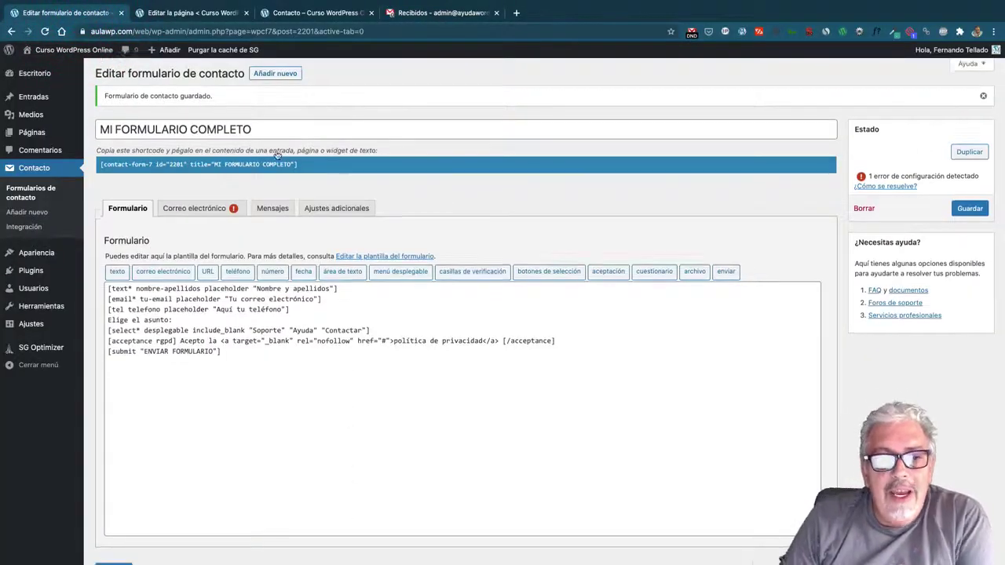
scroll(278, 155, down, 2)
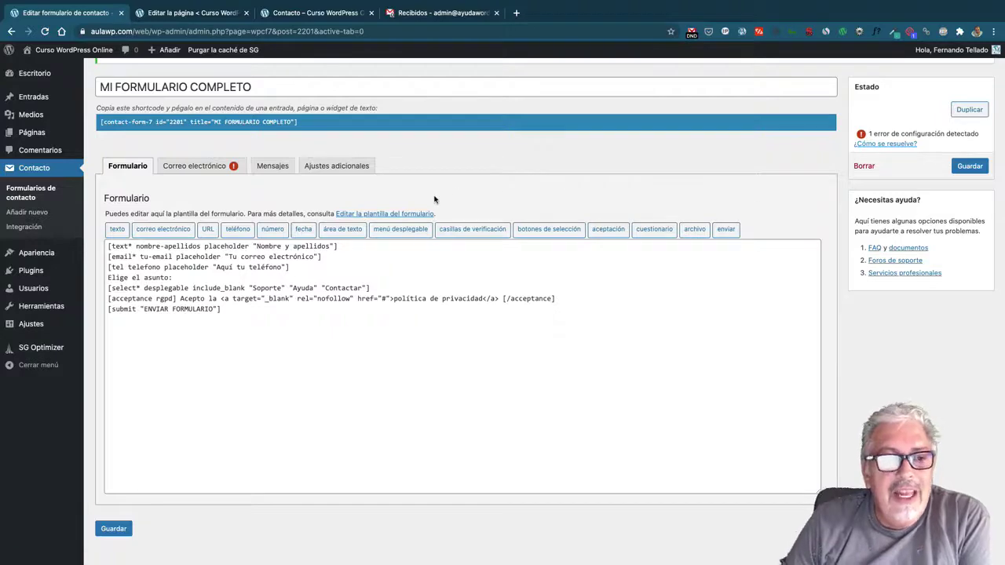
click(29, 192)
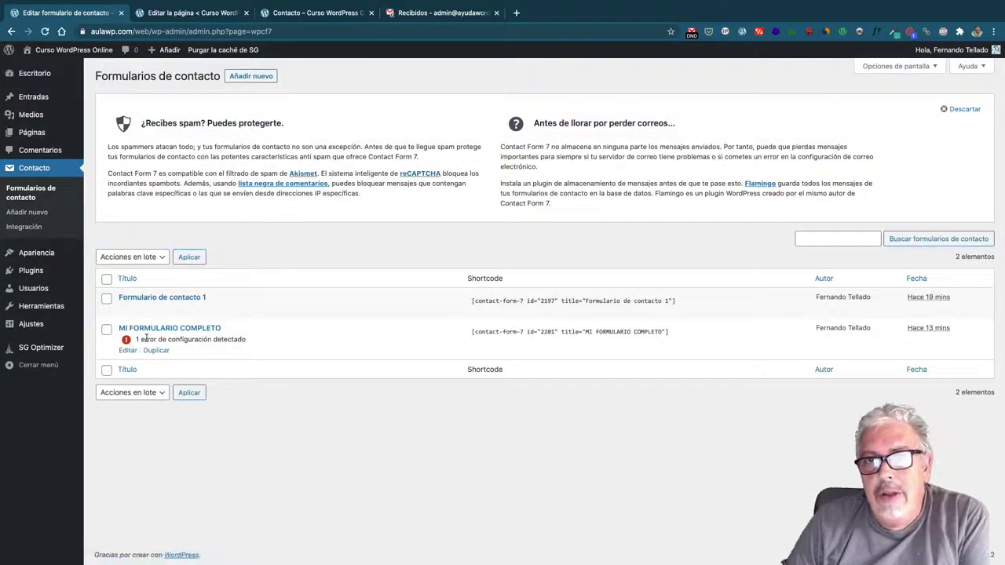
click(185, 329)
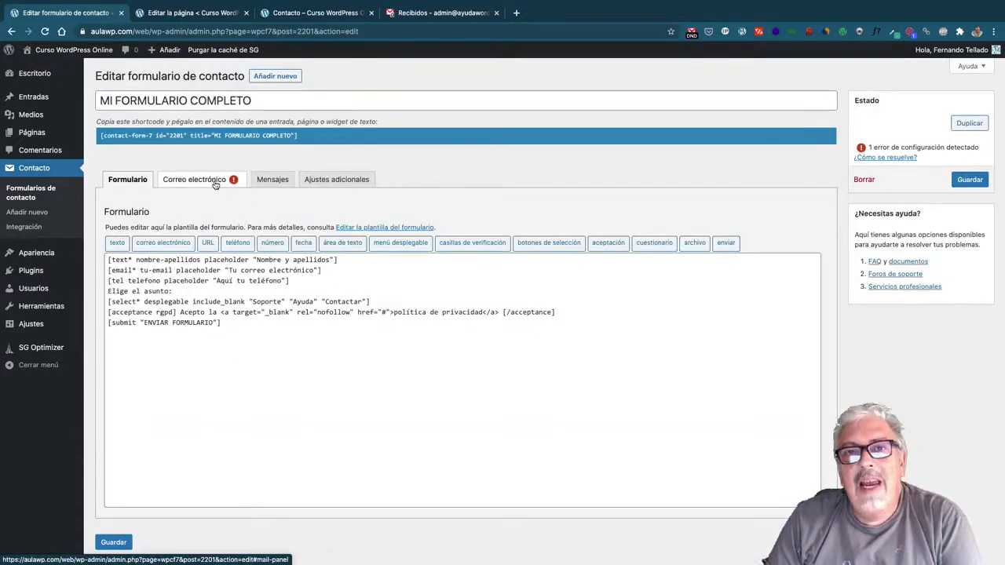
click(215, 182)
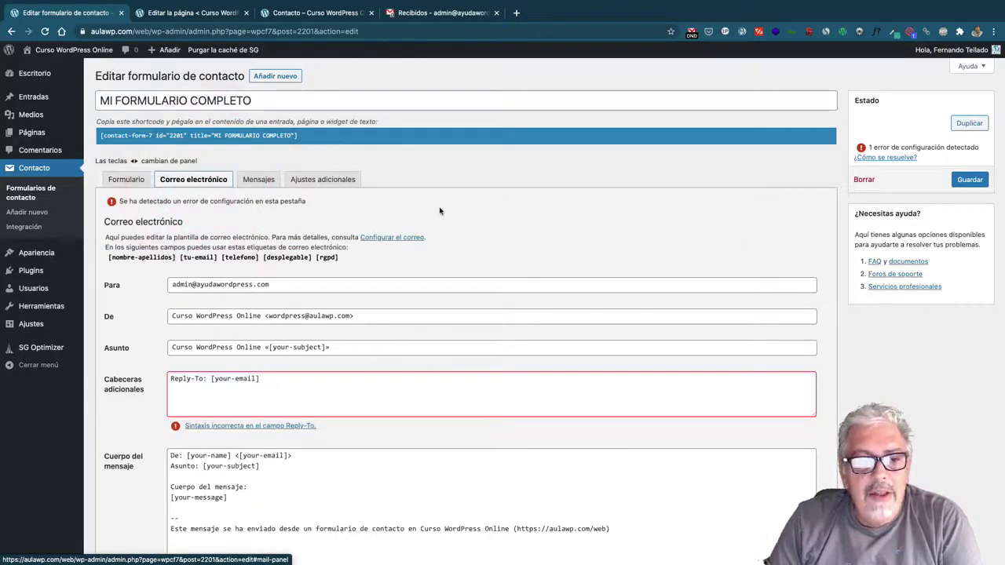
Replace the [your-subject] tag in the e-mail's subject with [desplegable]
scroll(439, 210, down, 2)
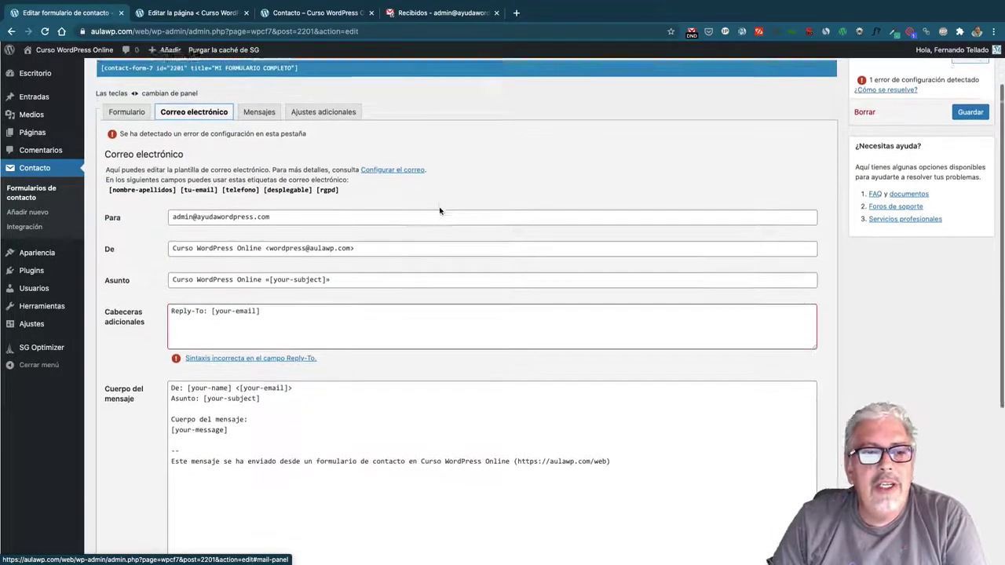
scroll(439, 210, down, 1)
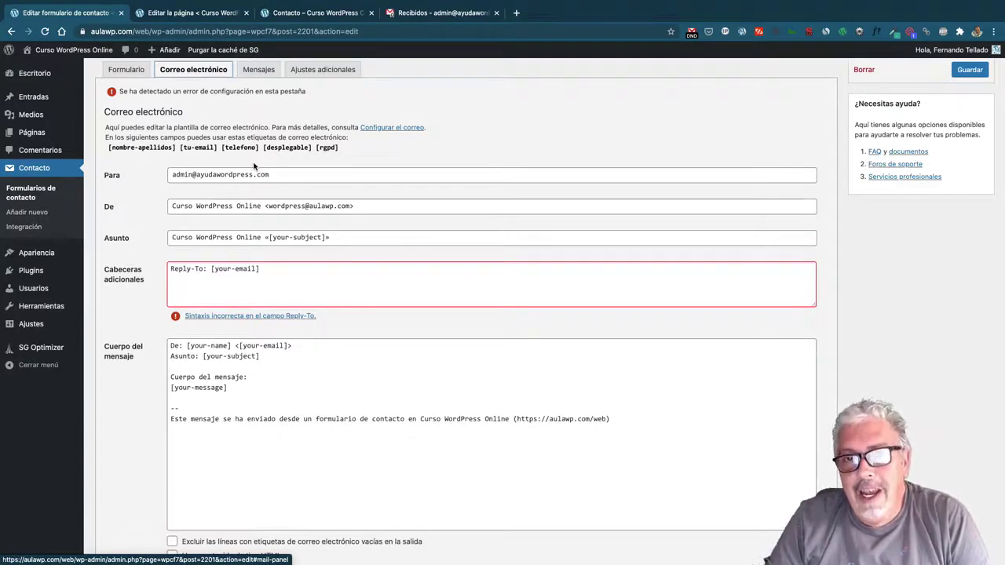
click(269, 240)
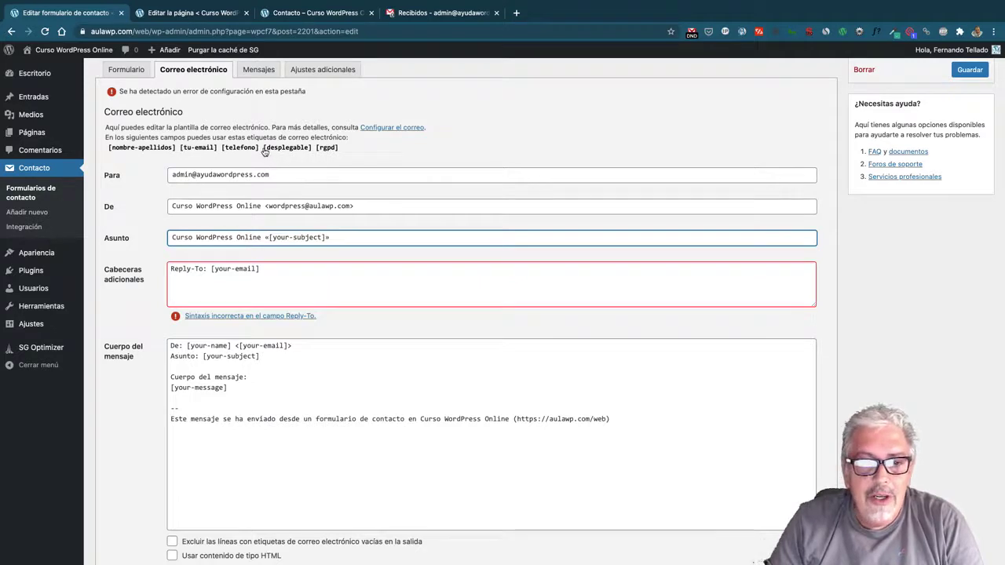
drag(263, 150, 311, 152)
key(ctrl+c)
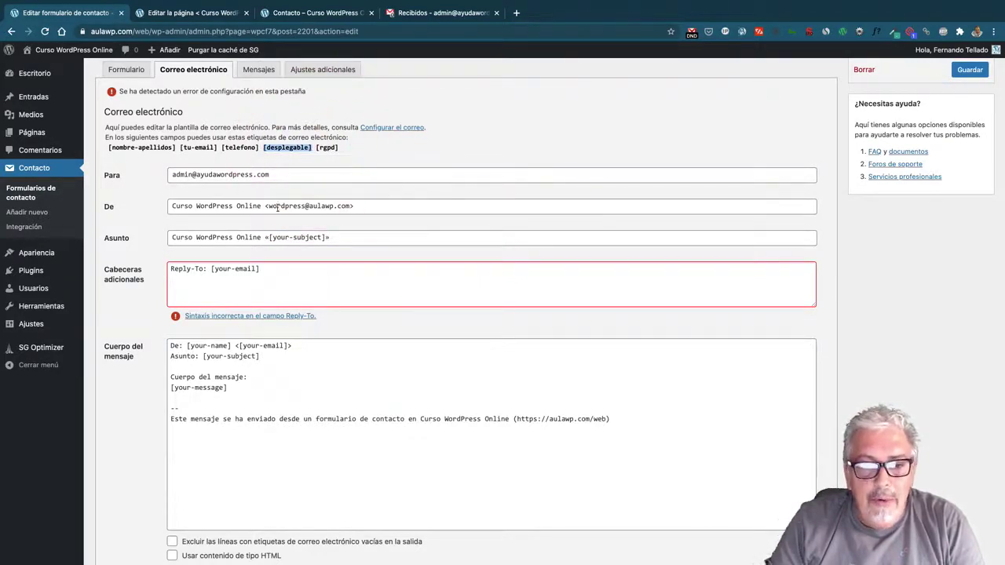
drag(269, 238, 323, 239)
key(ctrl+v)
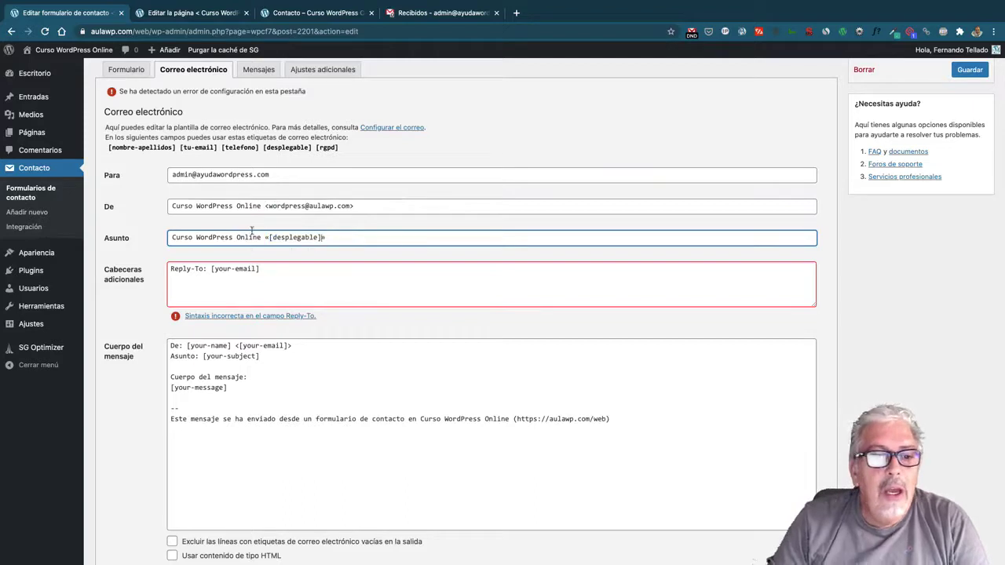
Replace the [your-email] tag in the Reply-To additional header with [tu-email]
drag(210, 268, 265, 273)
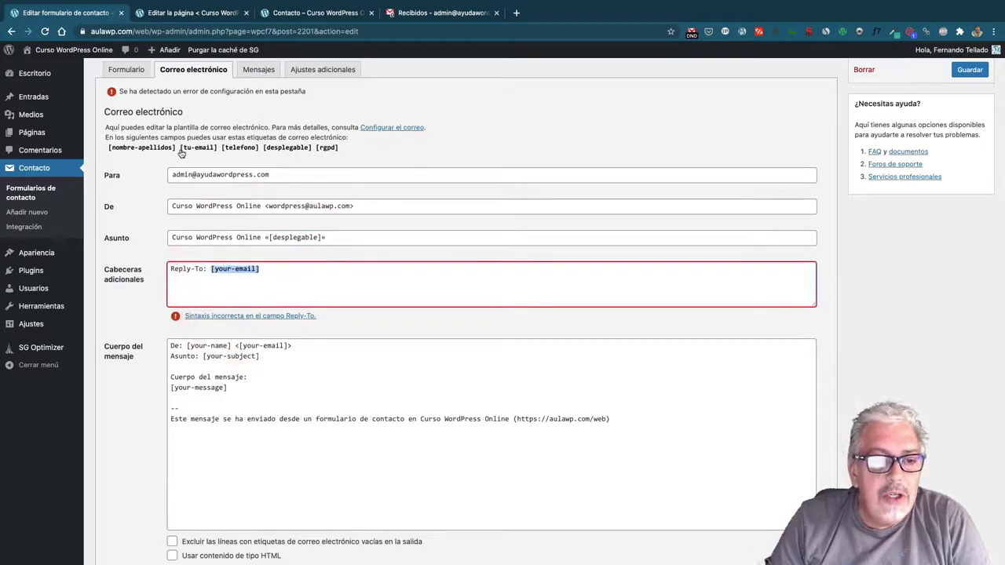
drag(180, 150, 214, 155)
key(super+c)
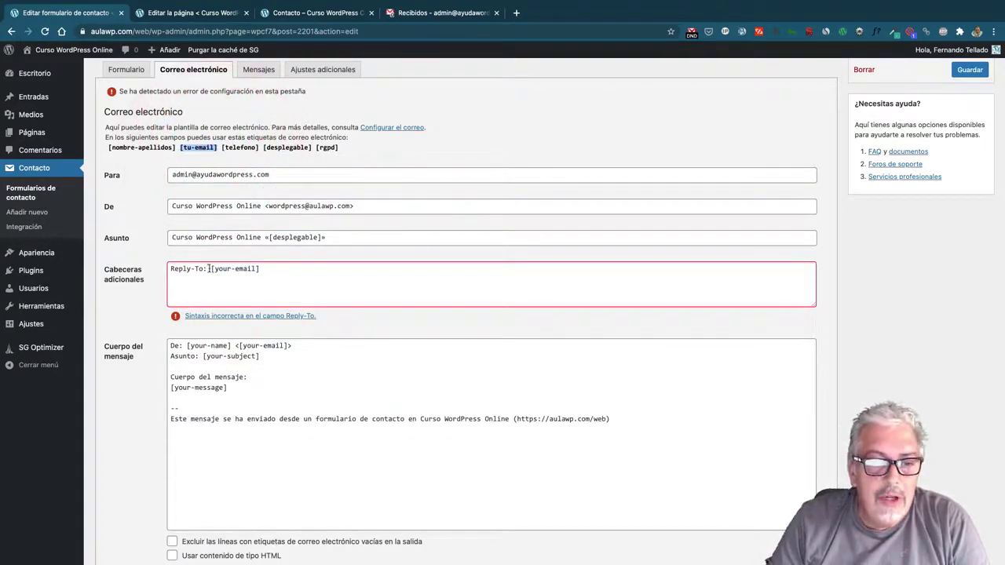
drag(209, 269, 266, 270)
key(super+v)
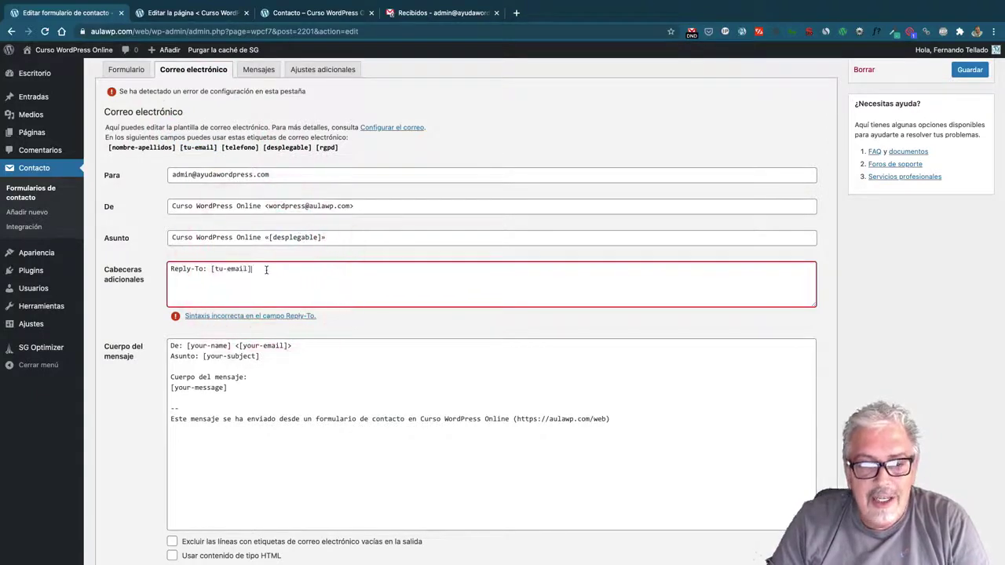
Replace the [your-name] tag on the De line of the message body with [nombre-apellidos]
scroll(264, 272, down, 1)
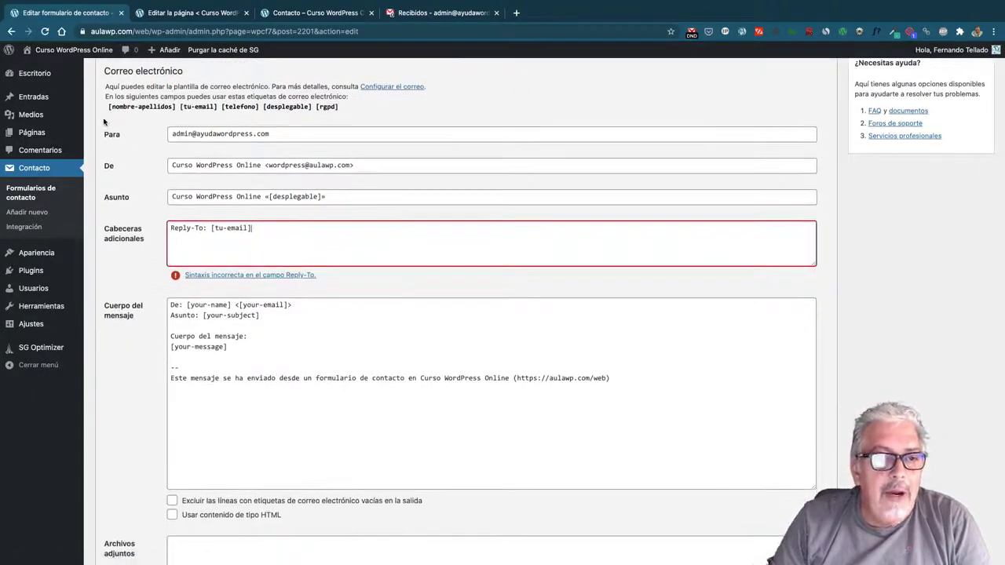
drag(109, 110, 174, 128)
key(super+c)
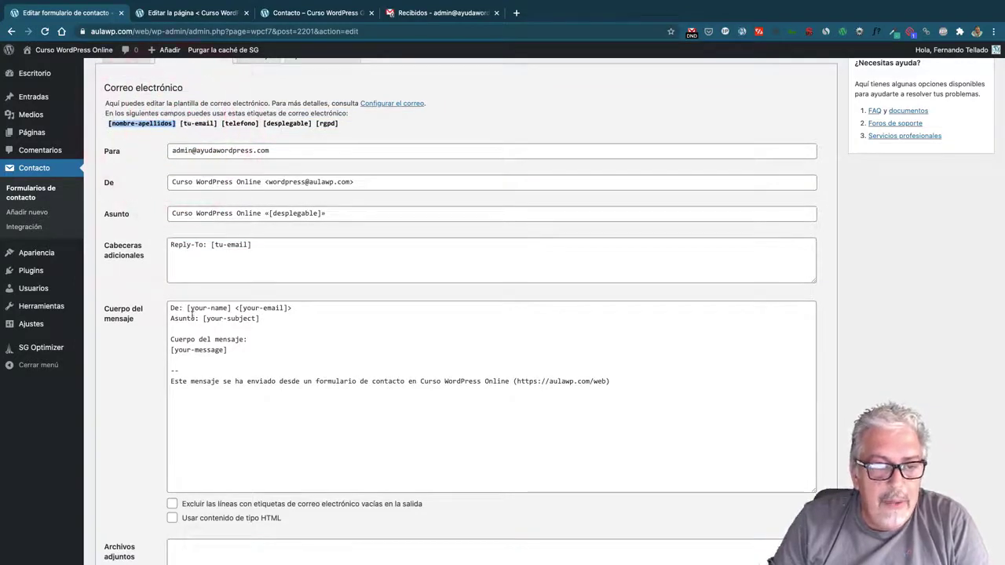
drag(187, 309, 230, 308)
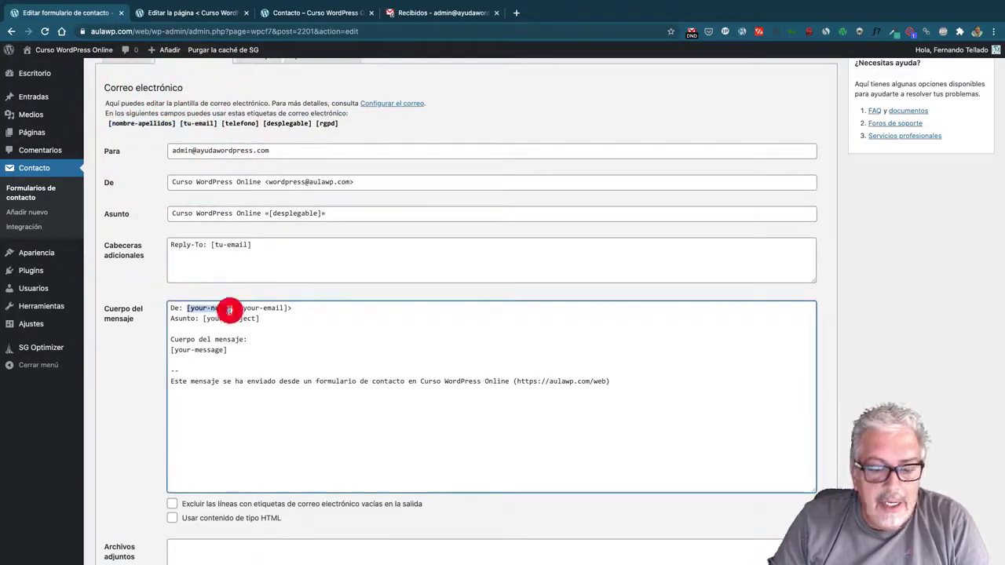
key(super+v)
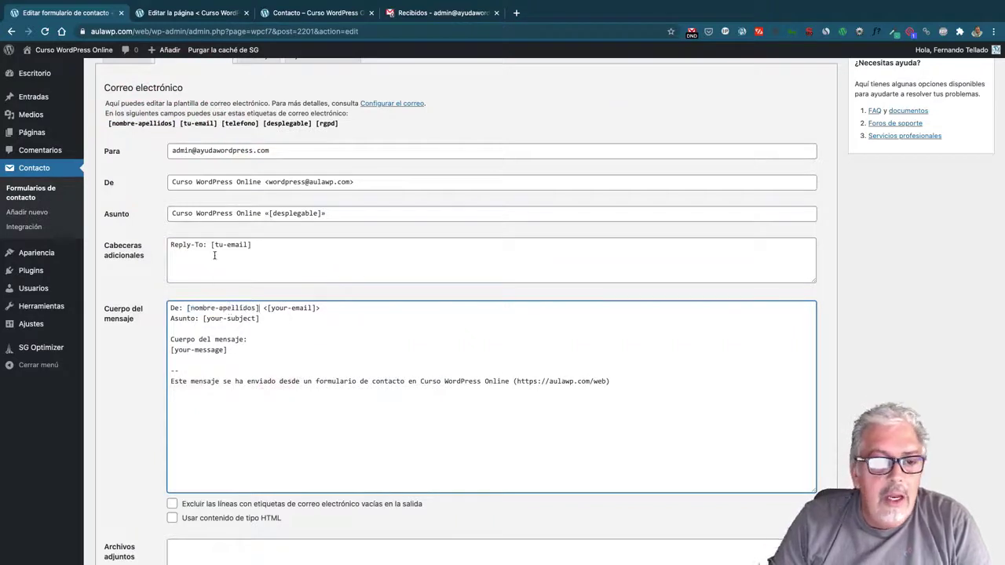
Replace the [your-email] tag on the De line of the message body with [tu-email]
drag(211, 245, 260, 245)
key(super+c)
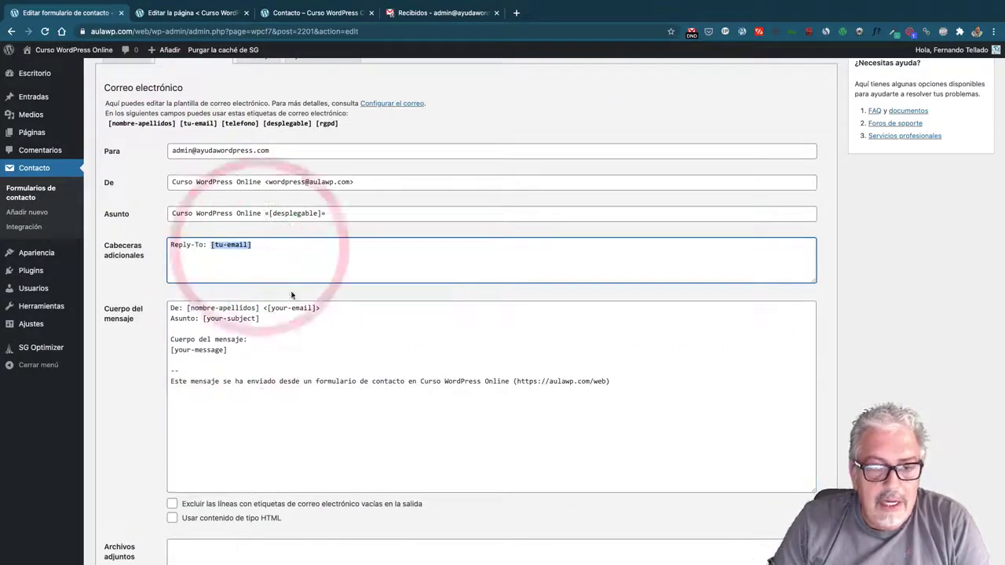
drag(267, 308, 317, 309)
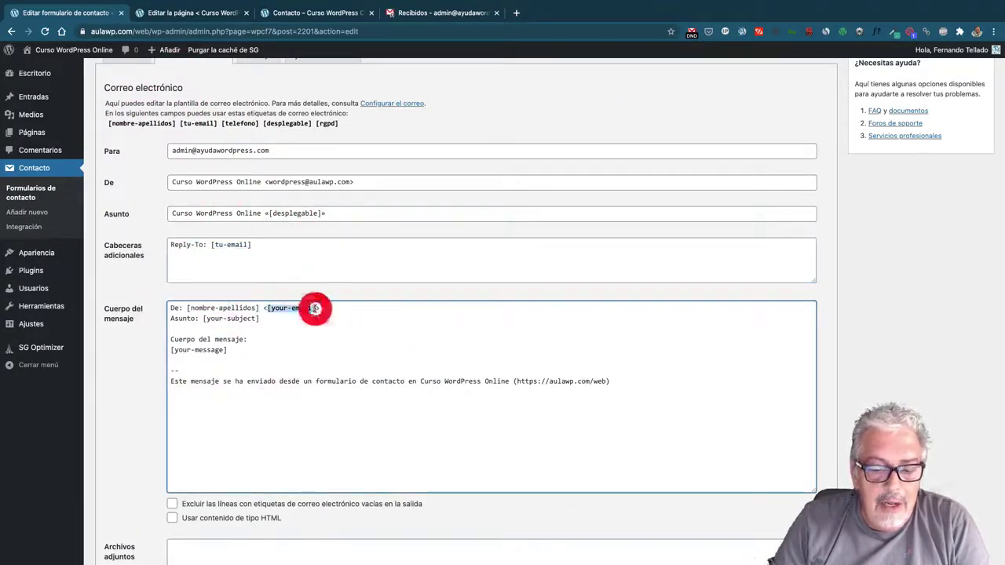
key(super+v)
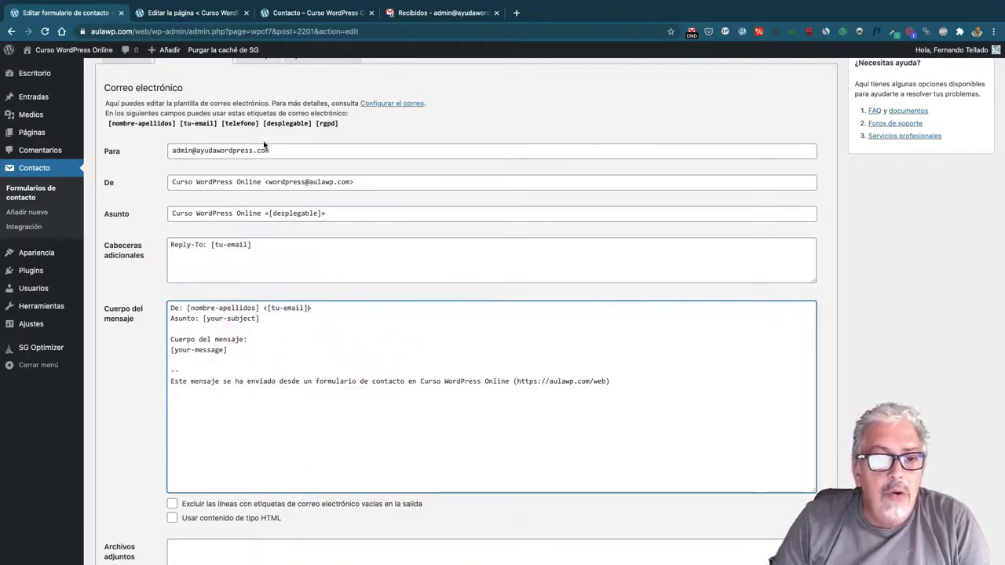
Replace the [your-subject] tag on the Asunto line of the message body with [desplegable]
drag(264, 126, 300, 132)
key(super+c)
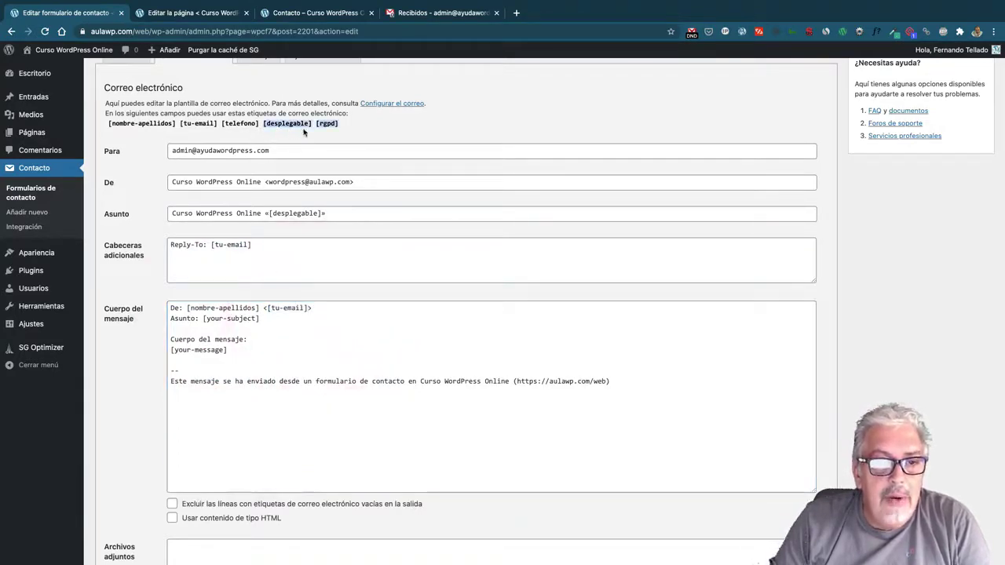
drag(203, 318, 263, 319)
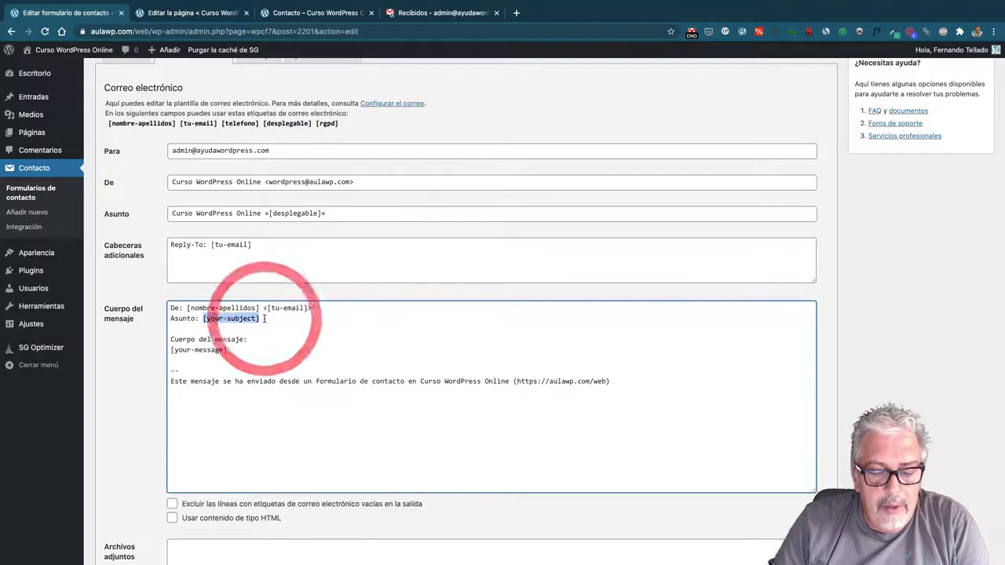
key(super+v)
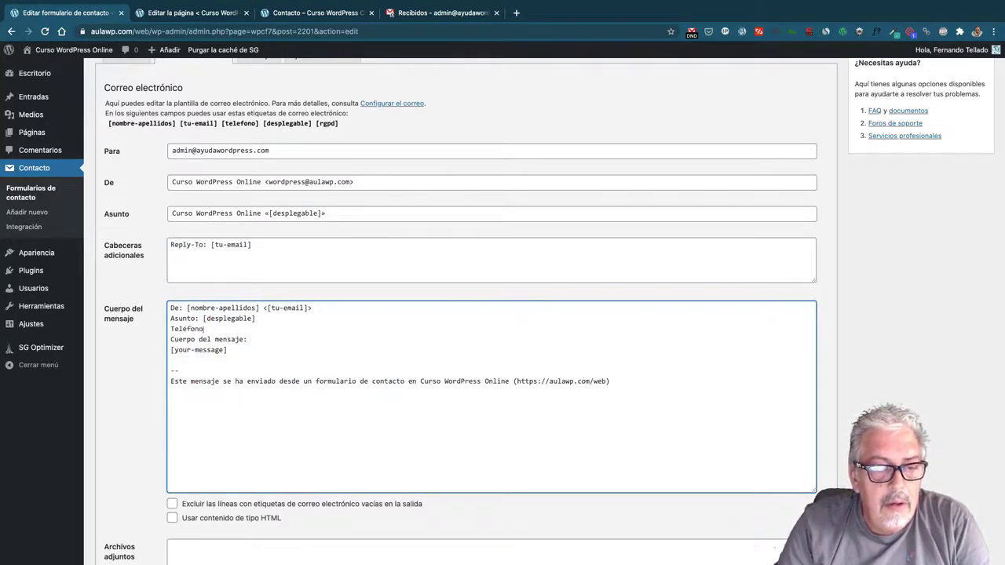
Add a "Teléfono: [telefono]" line below the Asunto line in the message body
click(238, 126)
click(250, 124)
key(super+c)
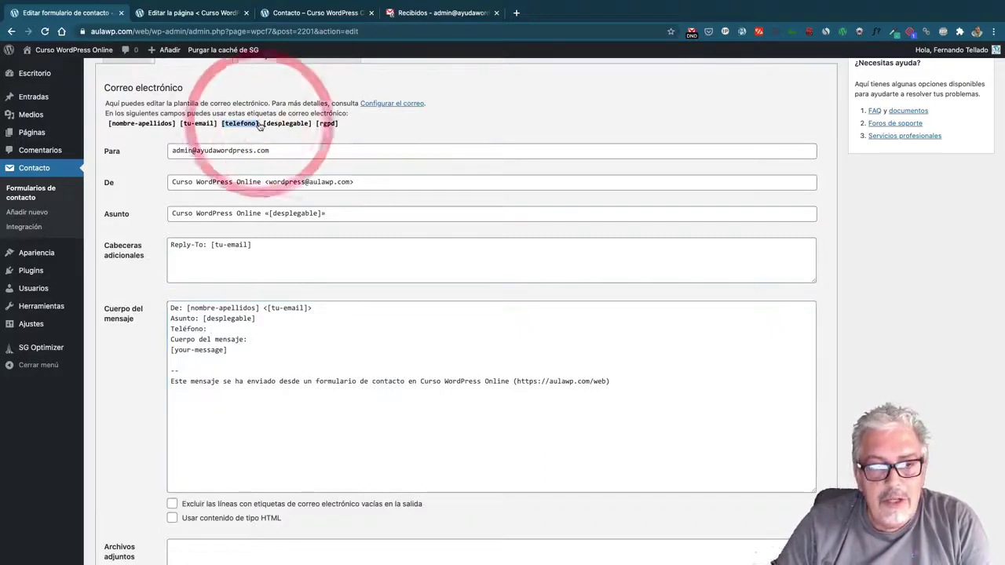
click(218, 329)
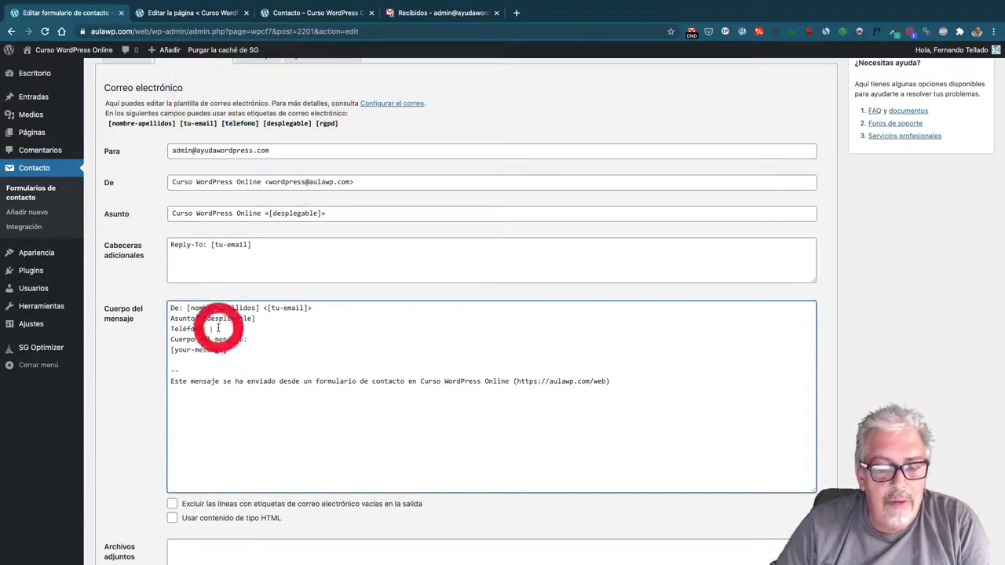
key(super+v)
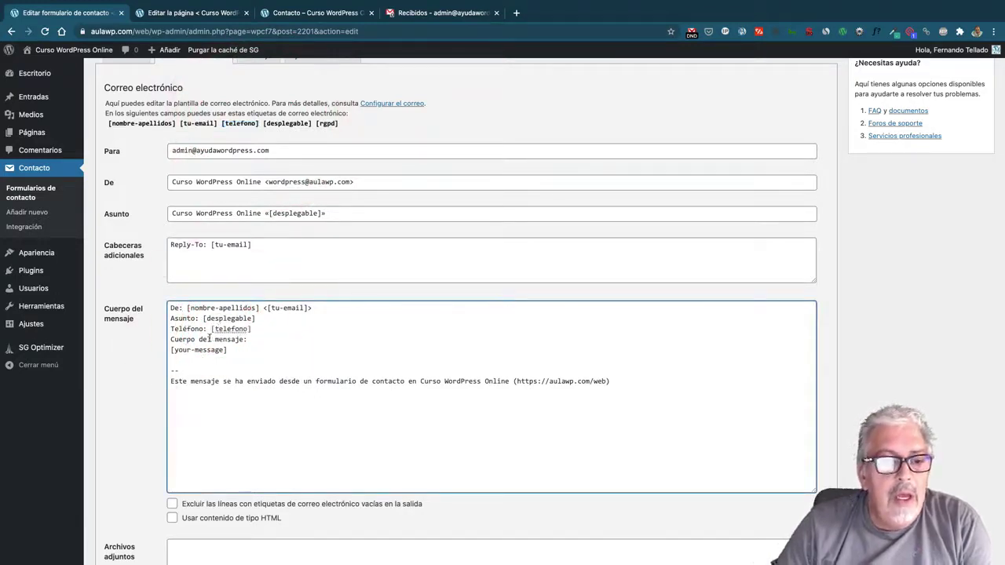
Replace the "Cuerpo del mensaje:" line in the message body with "Acepta la RGPD: [rgpd]"
drag(171, 339, 247, 339)
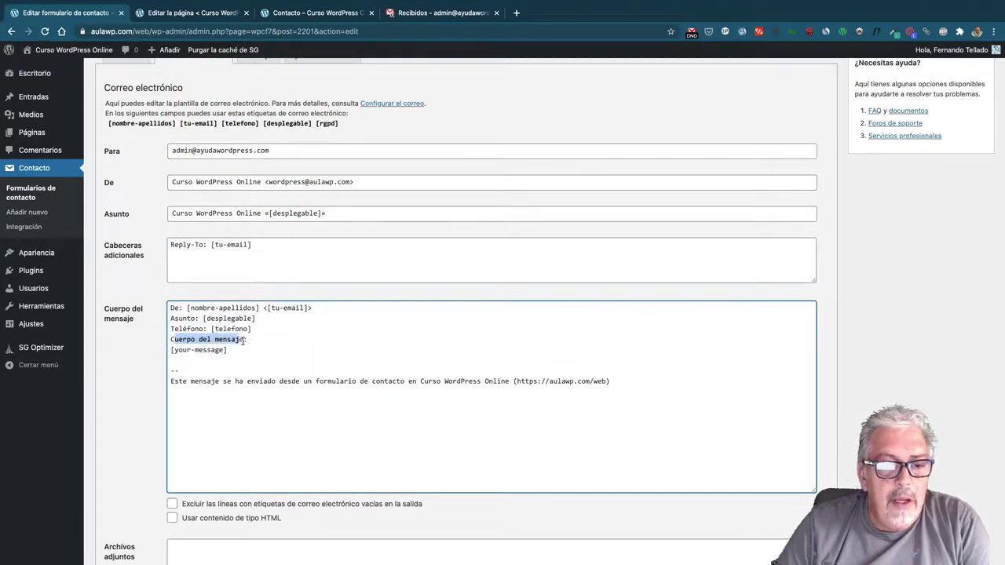
key(BackSpace)
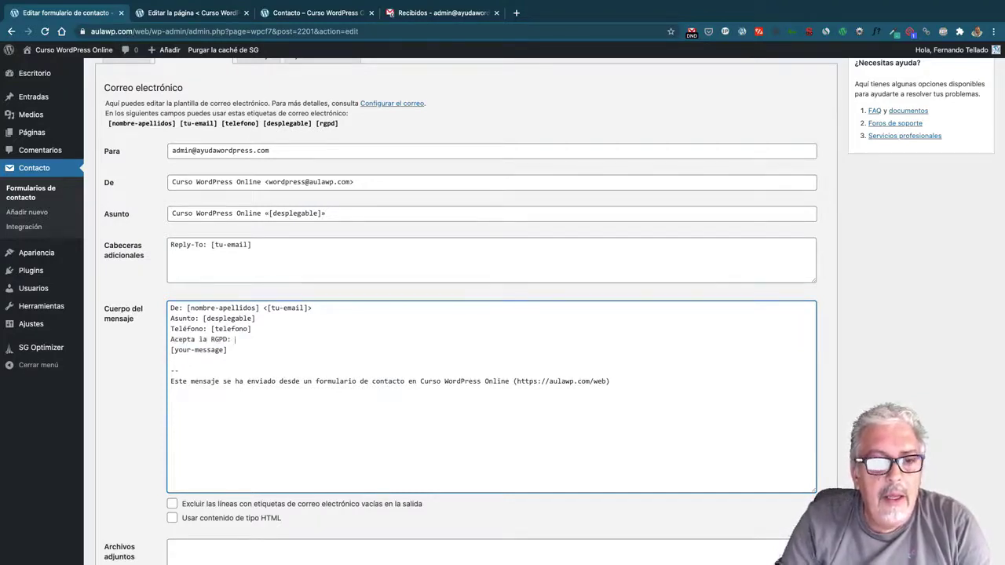
click(337, 123)
key(ctrl+c)
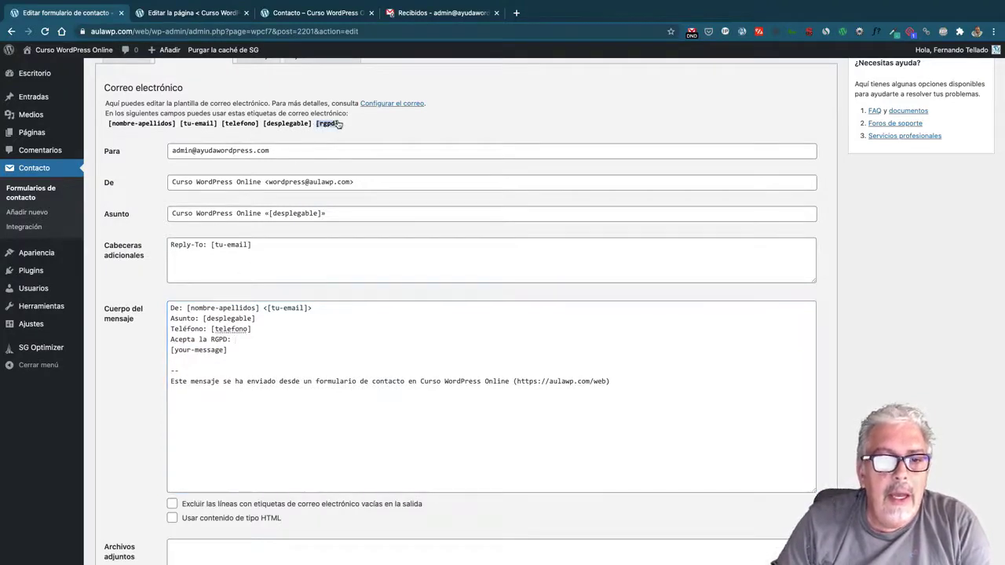
click(243, 344)
key(ctrl+v)
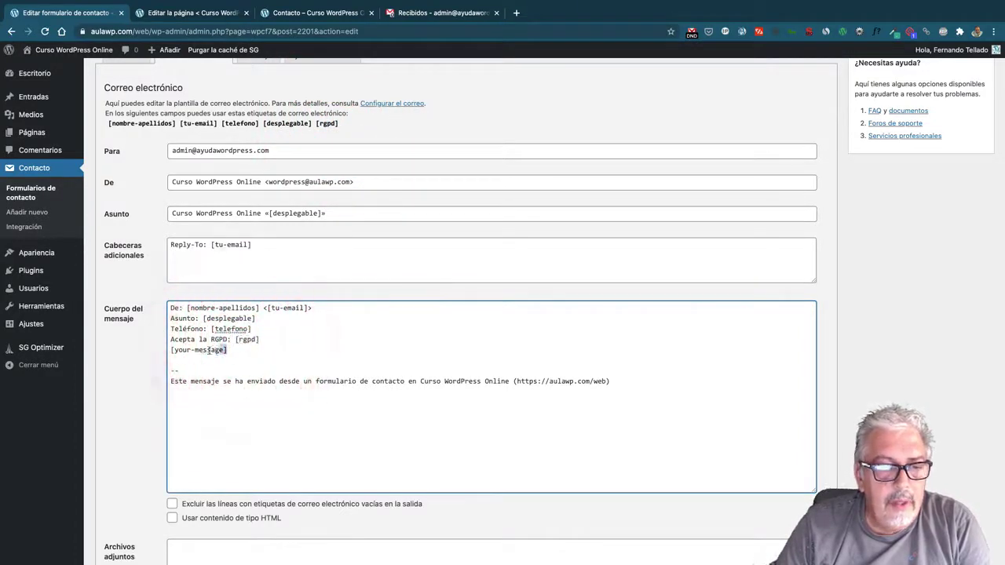
Delete the unused [your-message] tag from the message body and save the contact form
drag(227, 350, 171, 351)
key(BackSpace)
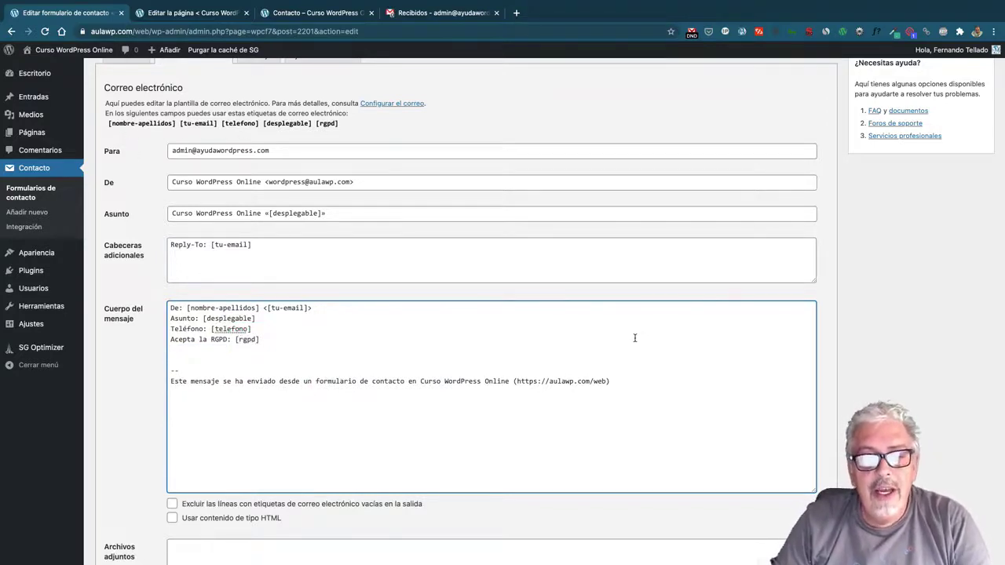
scroll(634, 337, up, 2)
scroll(634, 337, up, 1)
click(970, 152)
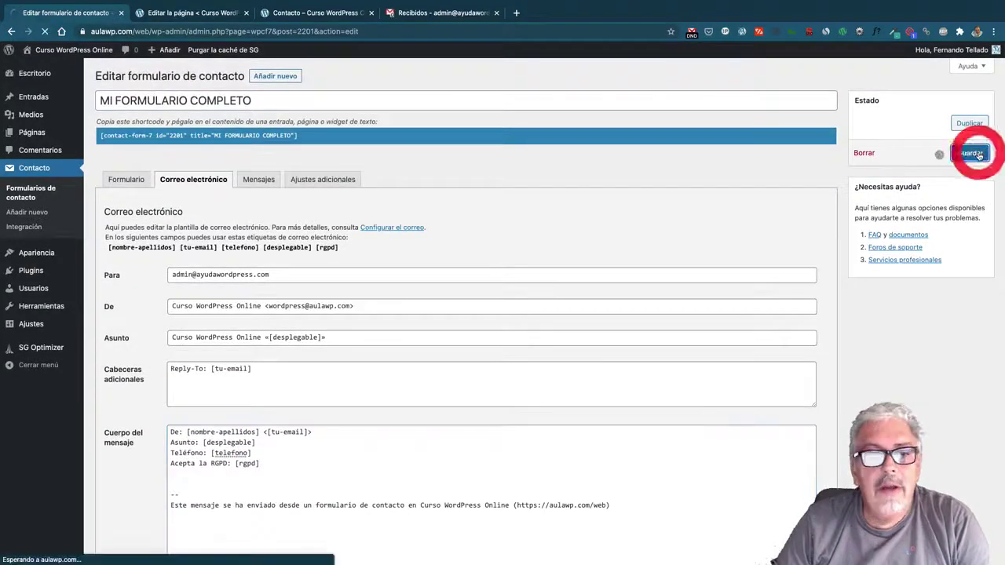
Review the e-mail template from the available tags down to the attachments field and the second e-mail option
scroll(117, 212, down, 3)
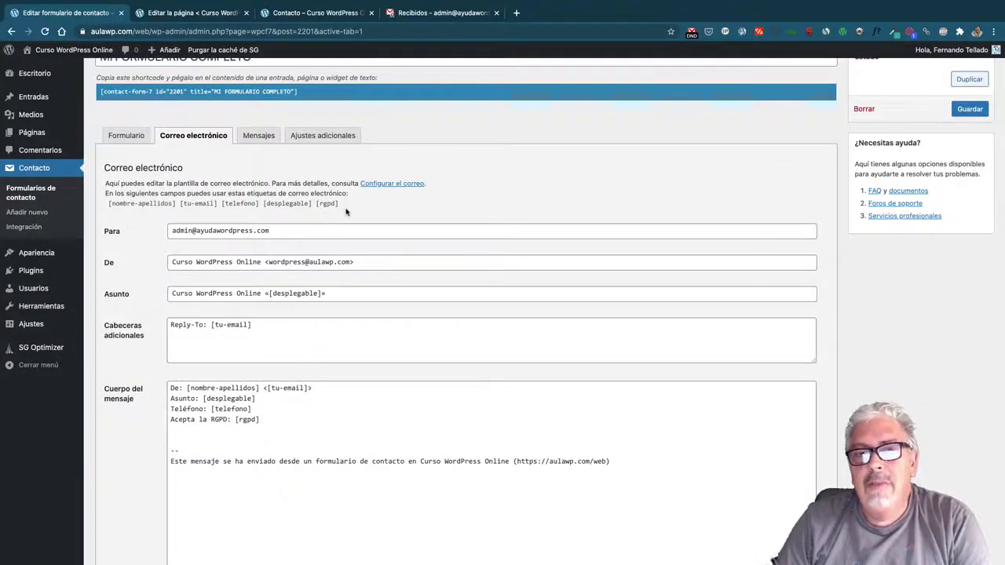
scroll(341, 210, down, 5)
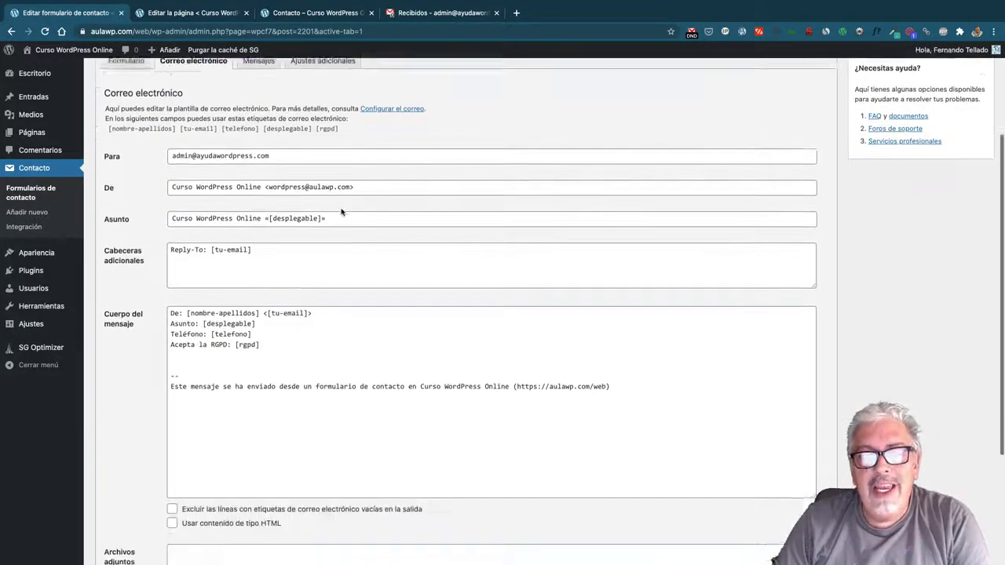
scroll(341, 209, up, 3)
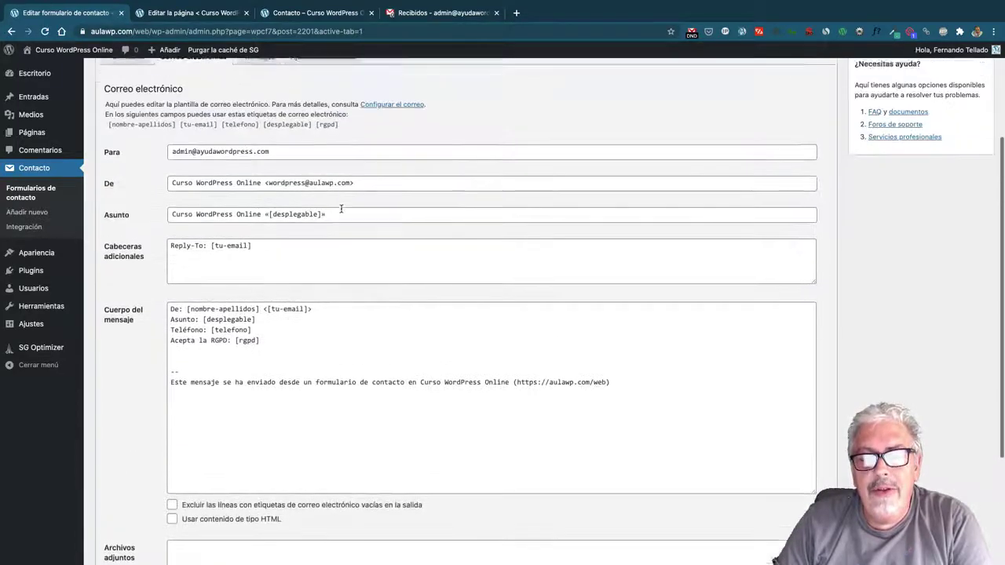
scroll(341, 209, down, 3)
scroll(340, 209, down, 2)
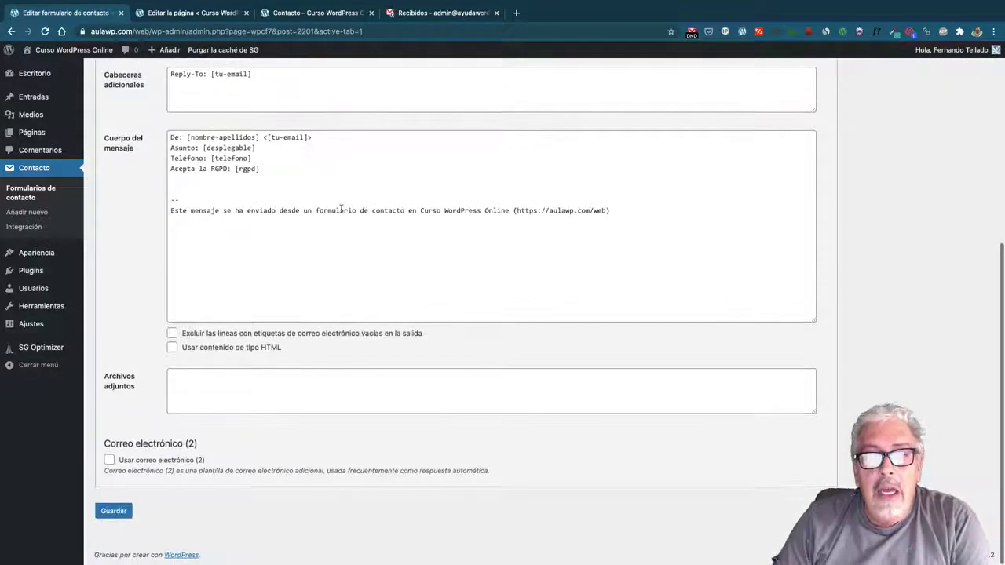
click(230, 379)
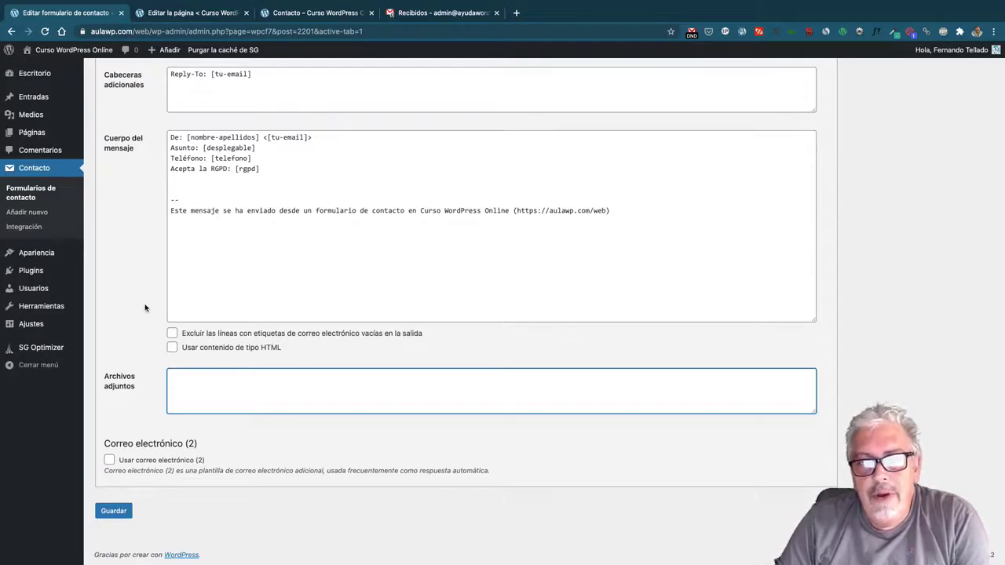
scroll(532, 330, up, 2)
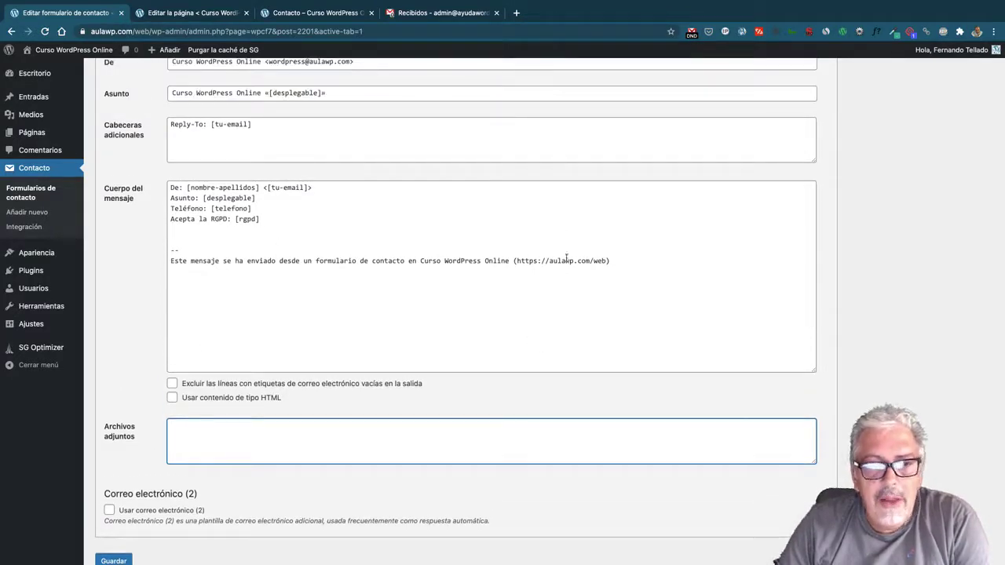
scroll(614, 264, up, 5)
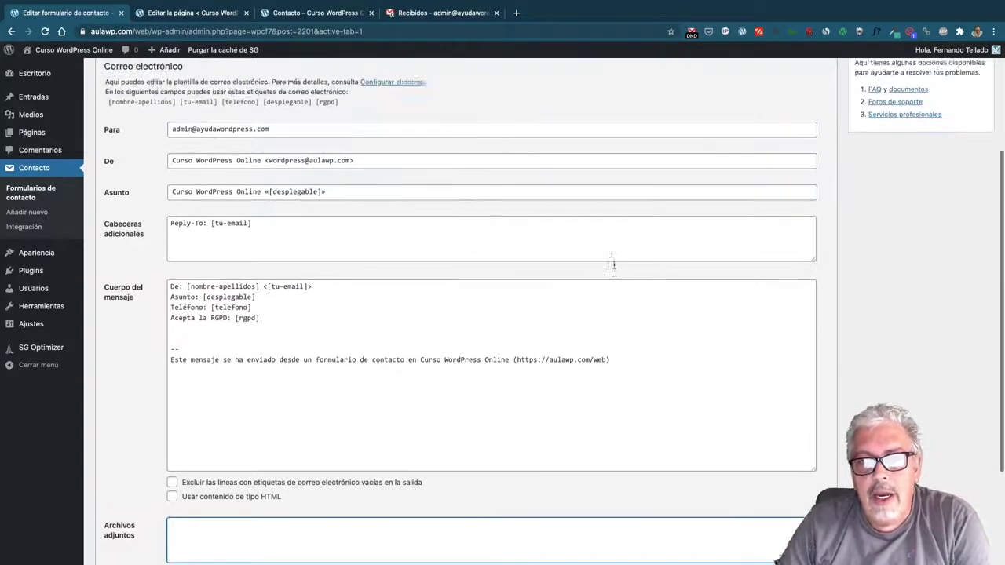
scroll(614, 265, up, 2)
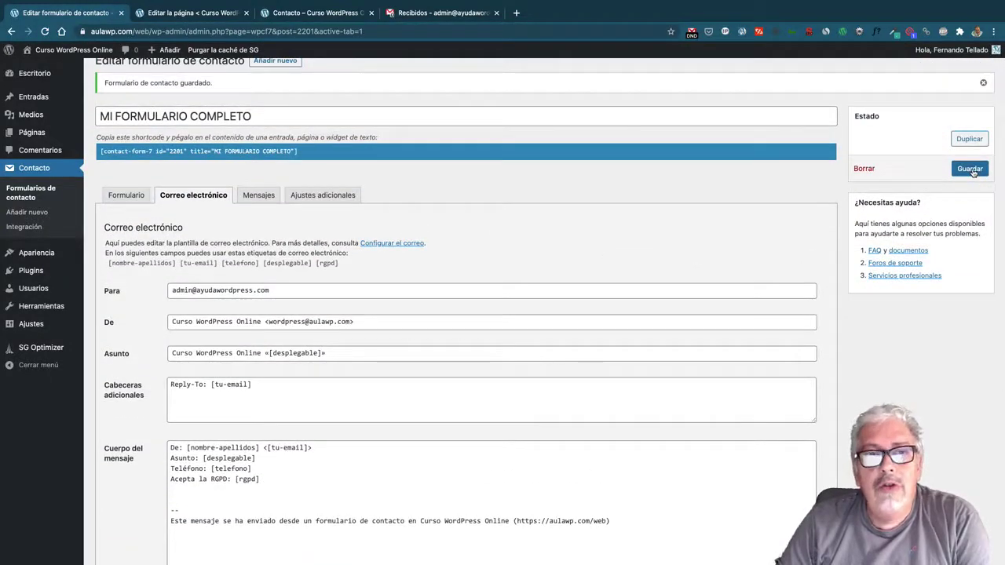
Save the contact form again and test it by sending the filled-in Contacto page form and checking the notification in Gmail
click(971, 169)
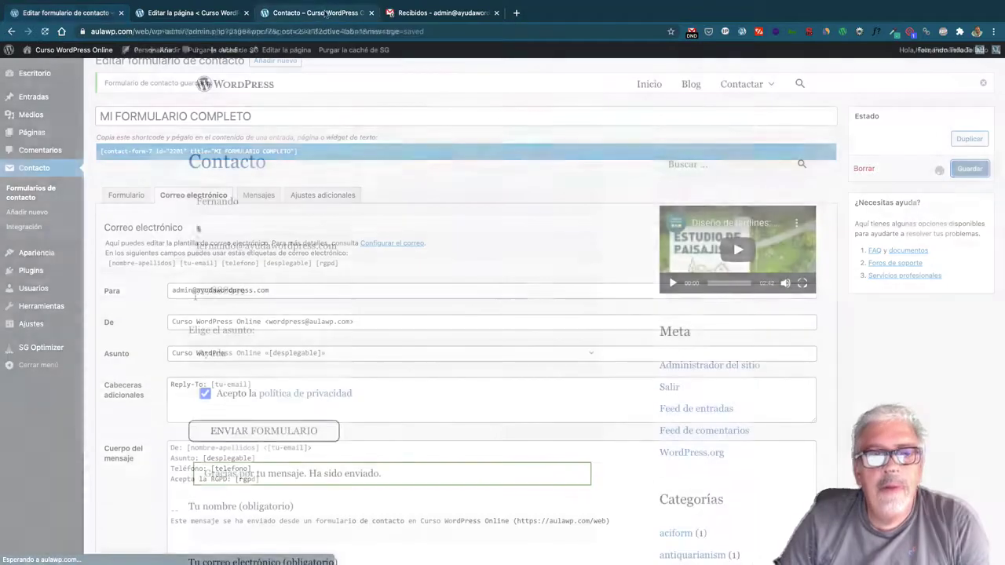
click(321, 14)
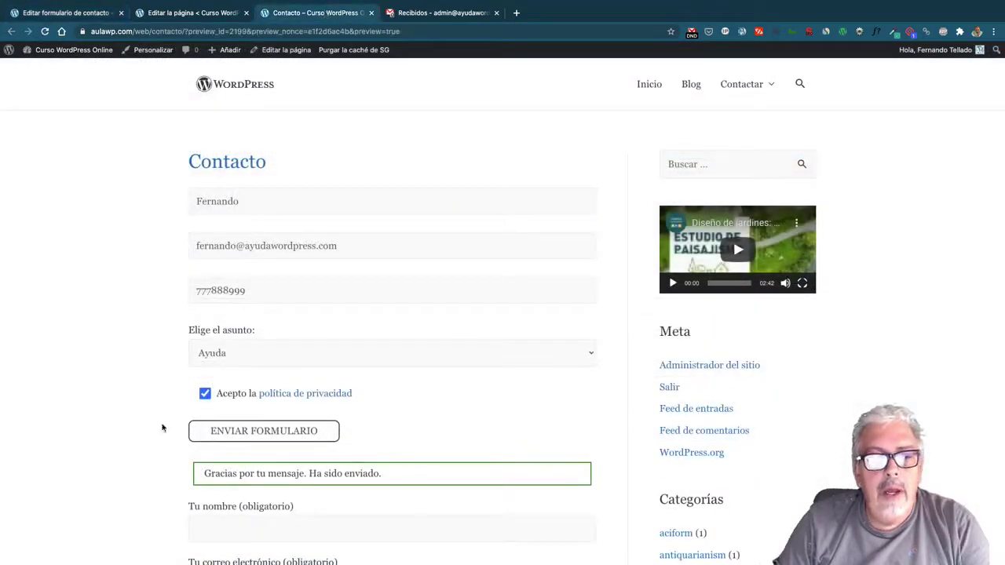
click(263, 431)
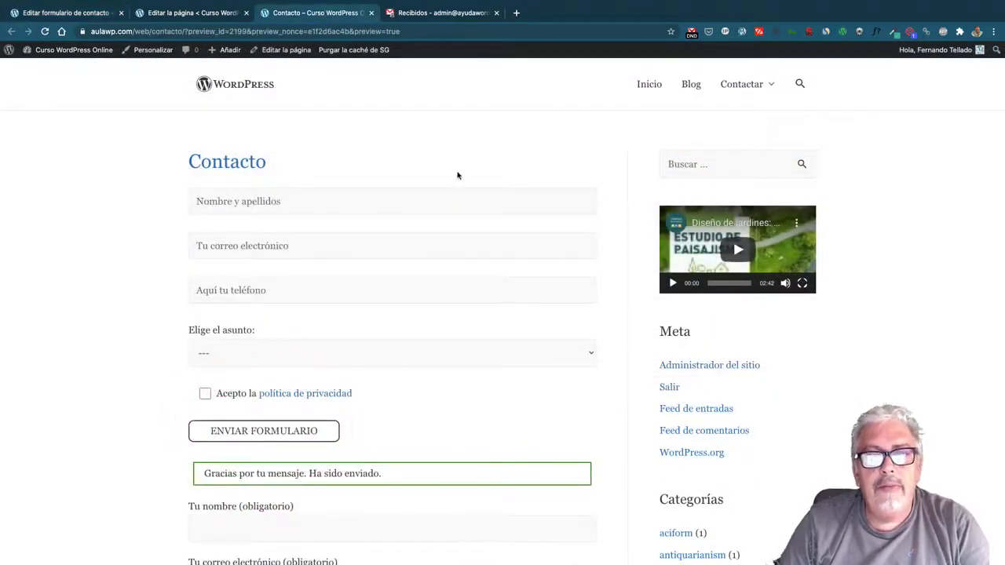
click(433, 13)
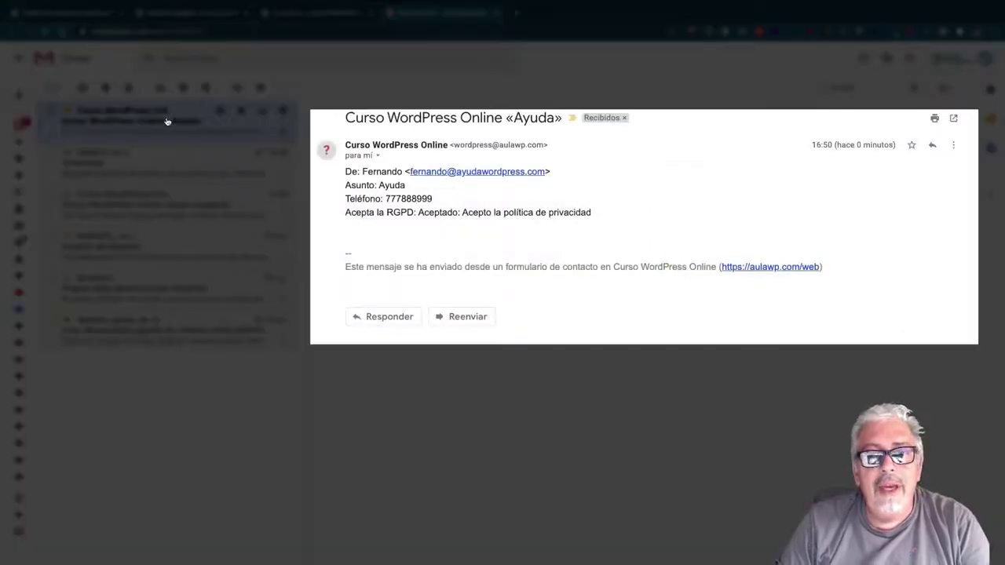
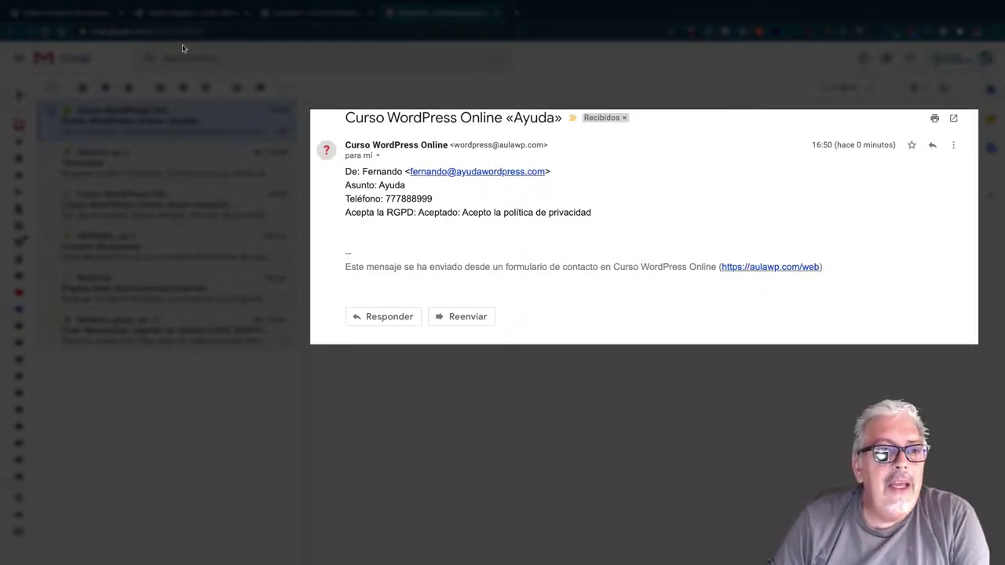
Return to the e-mail settings of MI FORMULARIO COMPLETO in WordPress and examine the template fields
click(86, 11)
scroll(406, 330, down, 1)
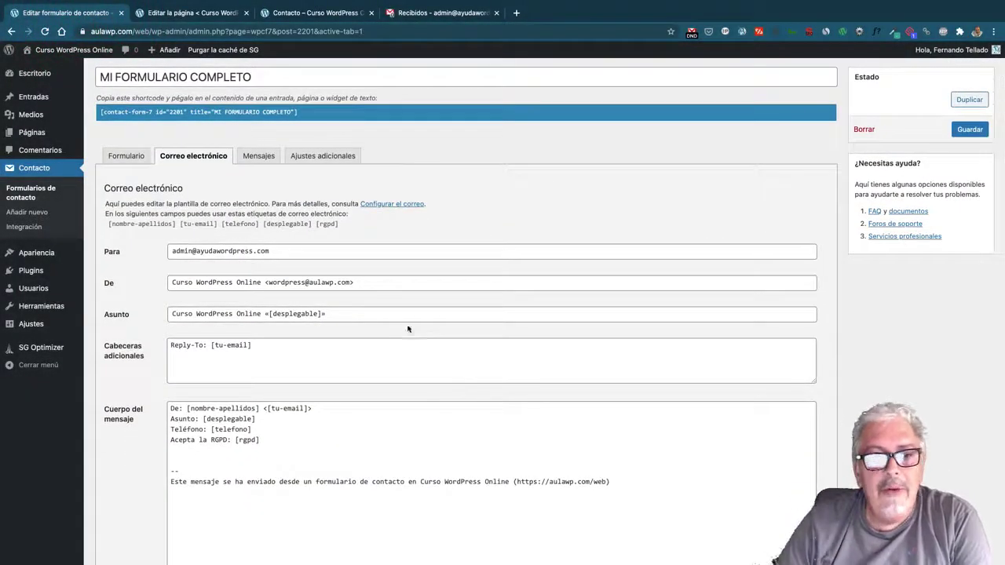
scroll(425, 297, down, 2)
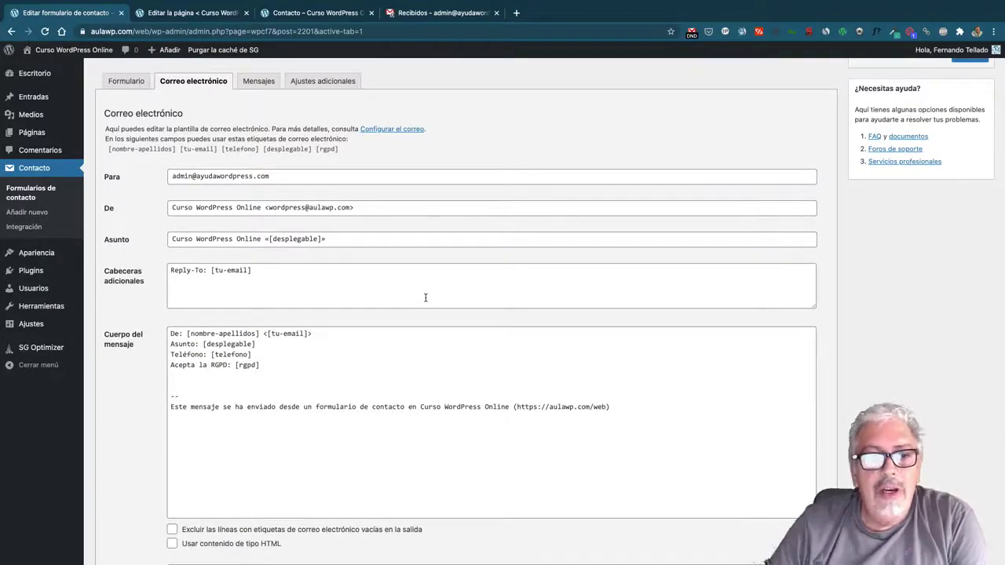
scroll(157, 200, down, 1)
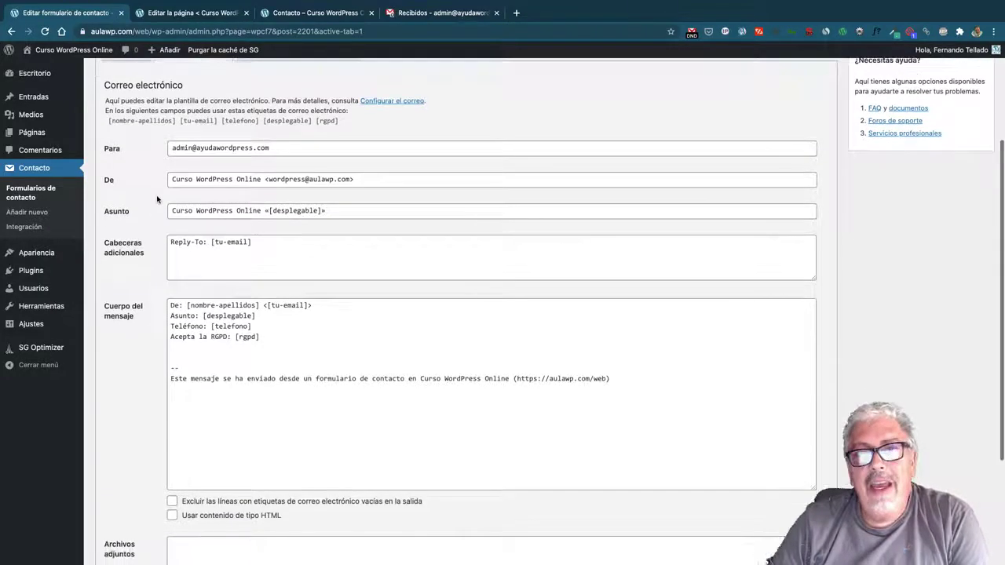
Enable the additional e-mail template, Correo electrónico (2), for the contact form
scroll(157, 201, down, 2)
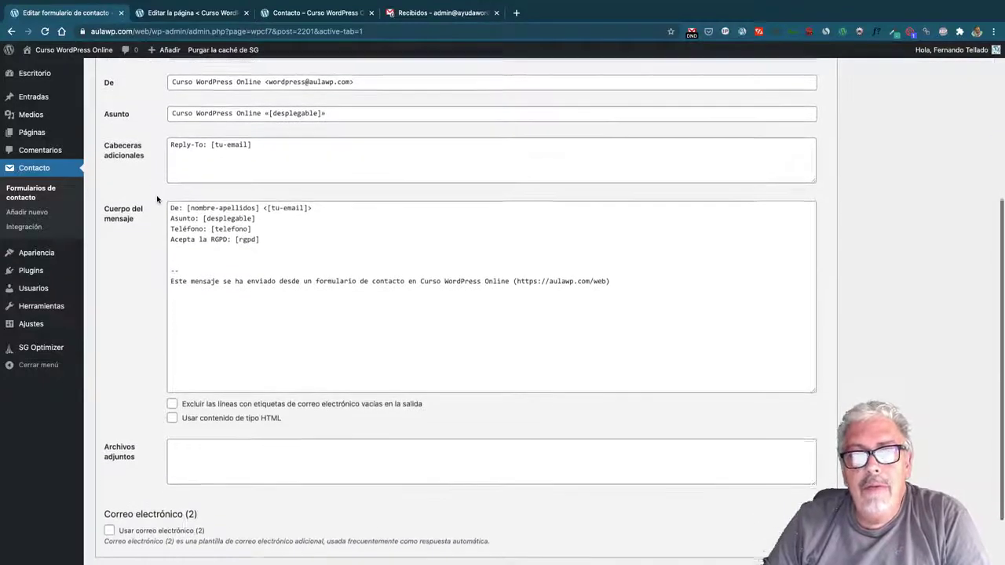
scroll(164, 198, down, 2)
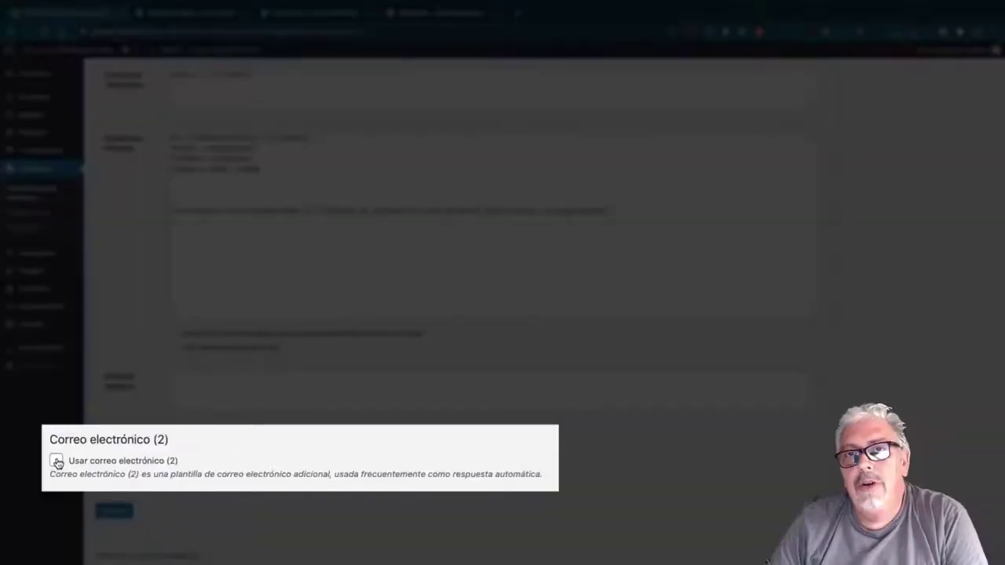
click(56, 462)
scroll(153, 382, down, 5)
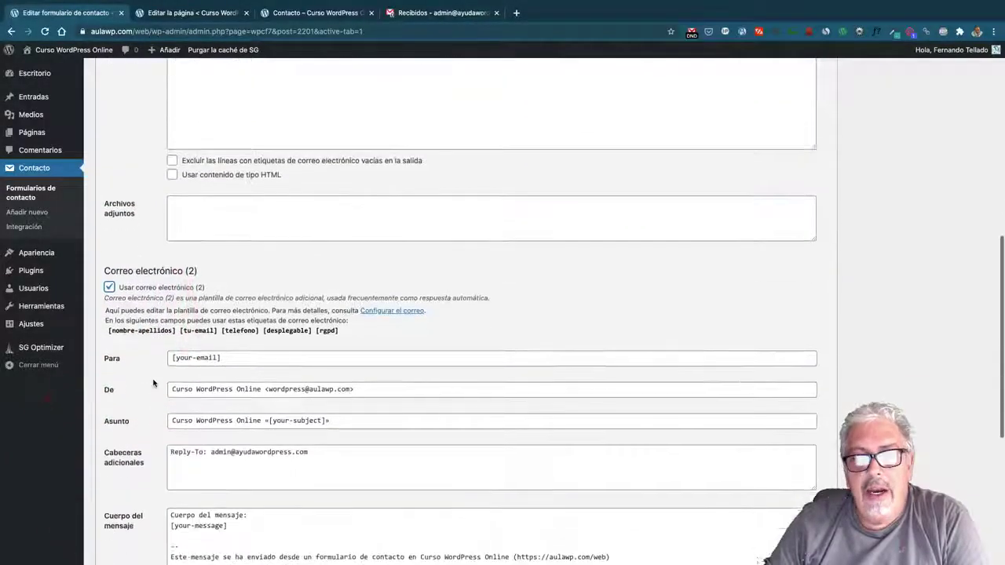
scroll(153, 382, down, 4)
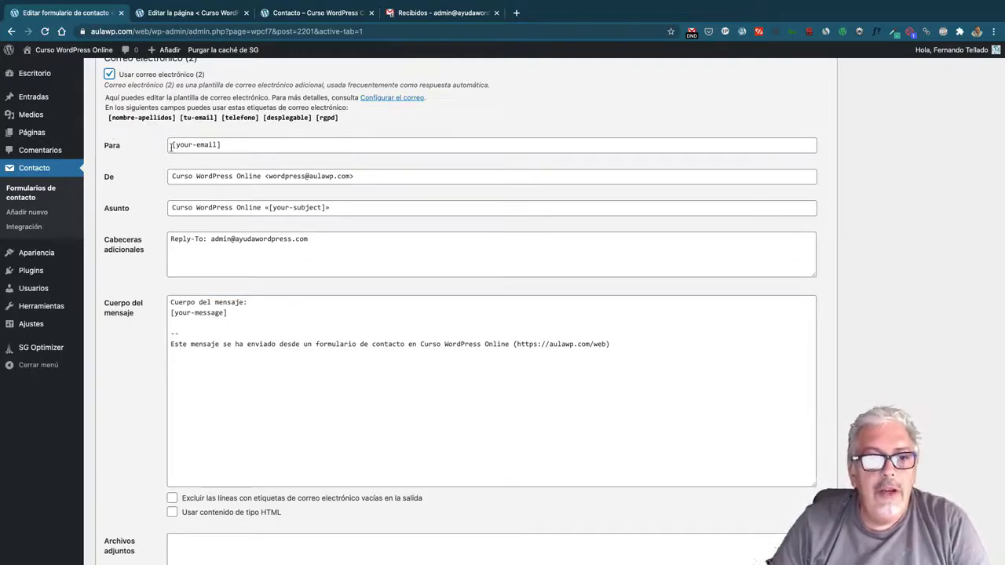
In the second e-mail template, set the recipient to [tu-email] and replace the subject's tag with [desplegable]
drag(179, 118, 216, 120)
key(super+c)
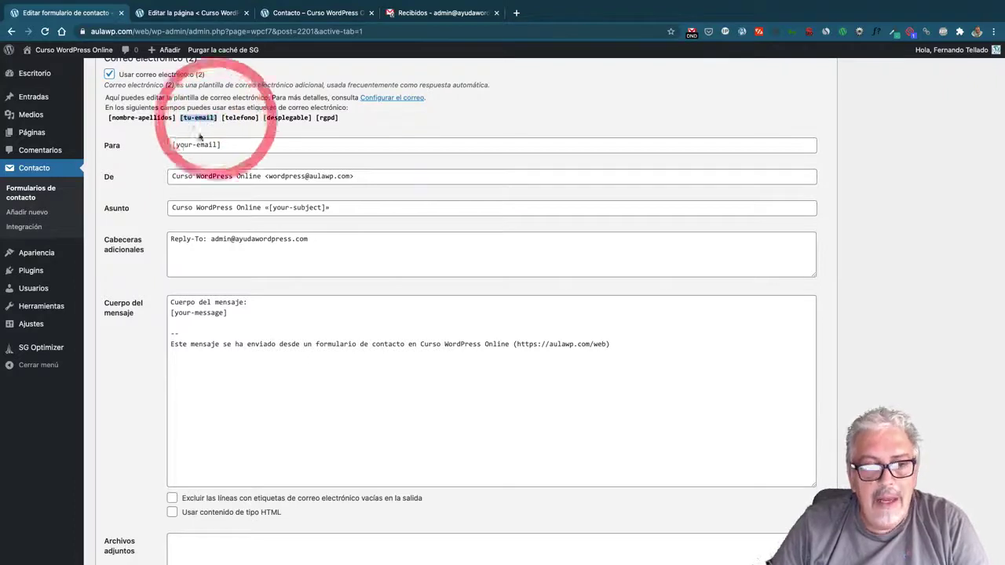
drag(173, 147, 249, 149)
key(super+v)
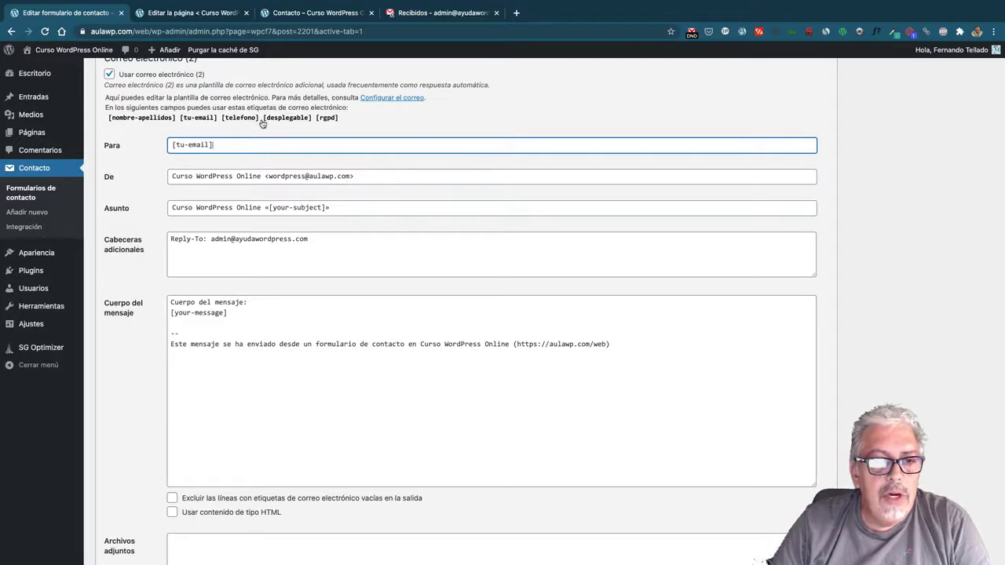
drag(264, 118, 298, 207)
key(ctrl+c)
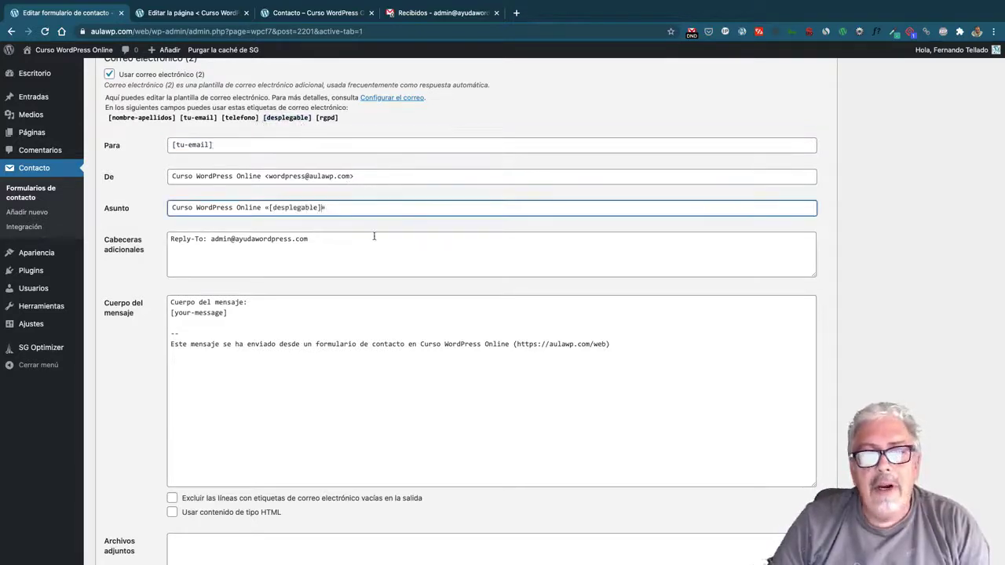
click(210, 239)
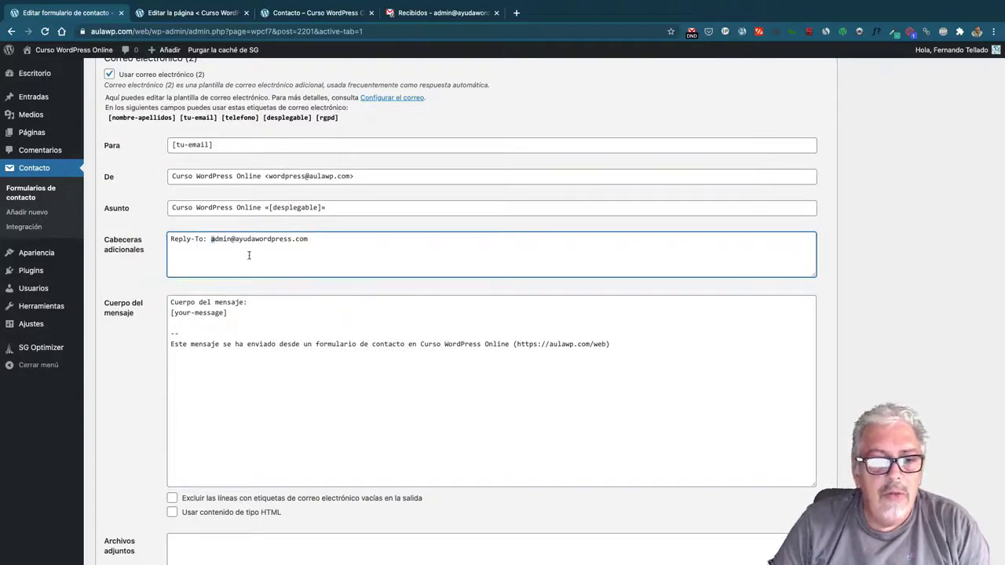
Replace [your-message] in the second template's message body with [desplegable] and add an empty line below it
scroll(249, 255, down, 1)
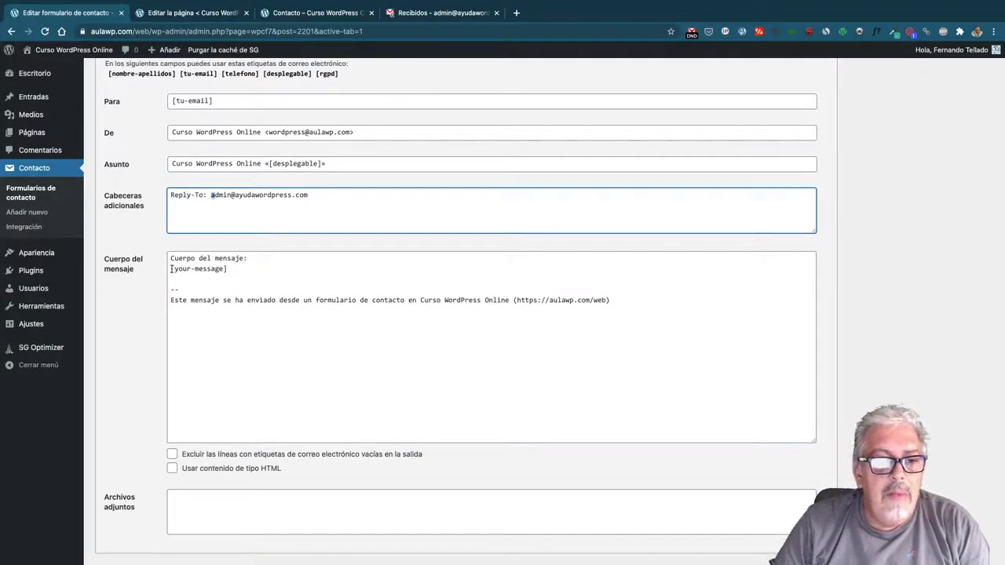
drag(170, 268, 243, 274)
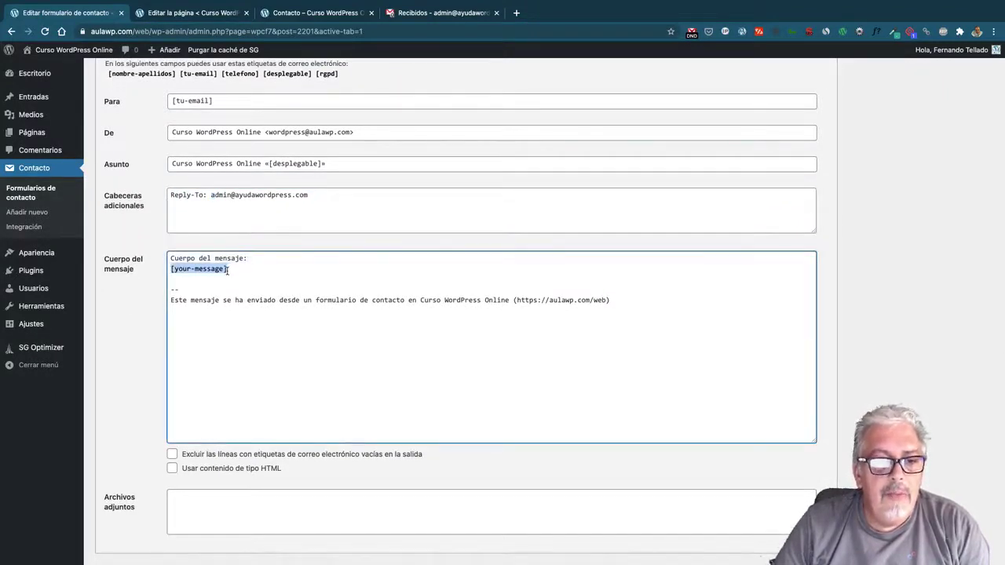
key(ctrl+v)
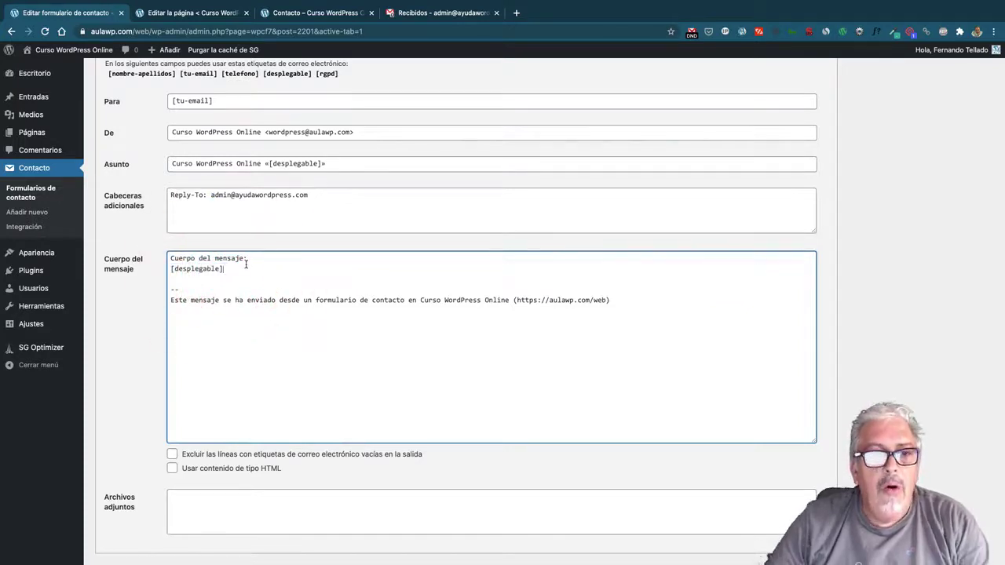
key(Return)
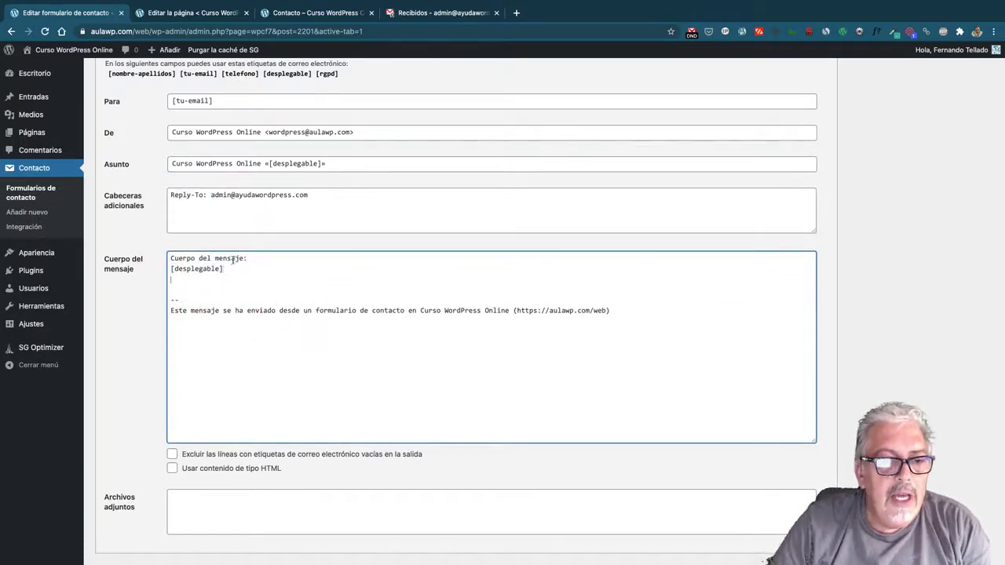
Insert the opening line "Hemos recibido un correo tuyo con estos datos:" at the start of the second template's message body
click(170, 259)
key(Return)
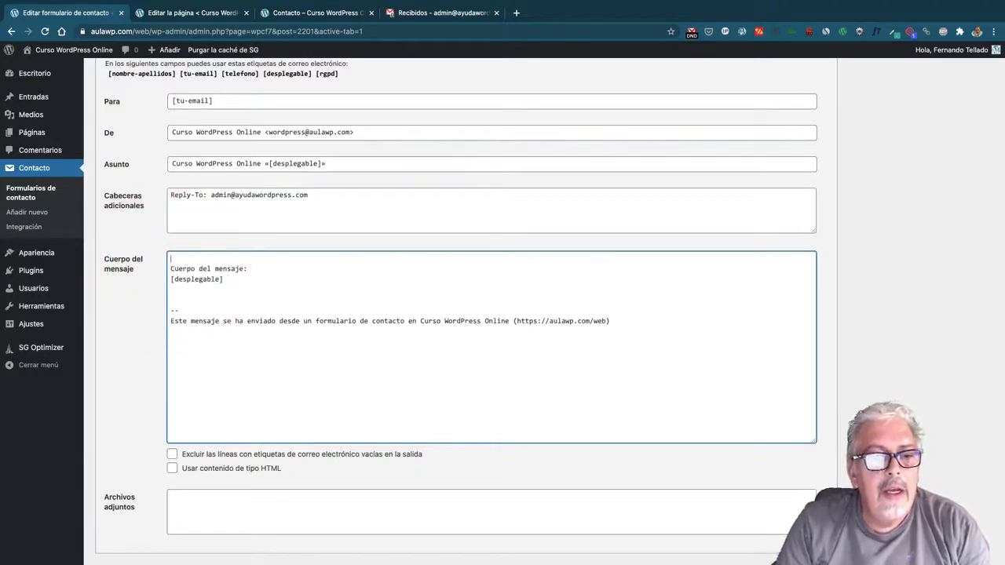
text(Hemos recibido )
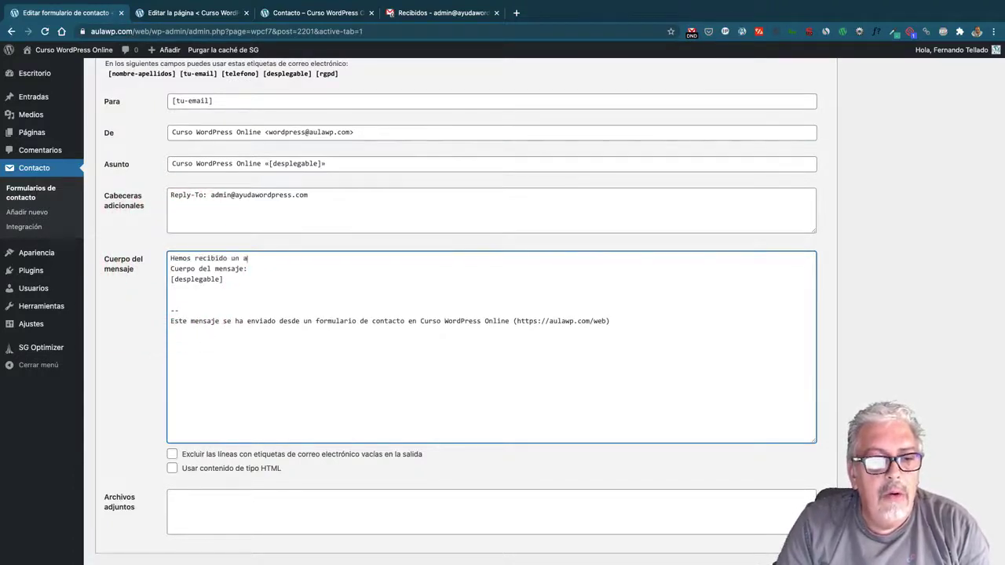
text(un correo tuyo con est)
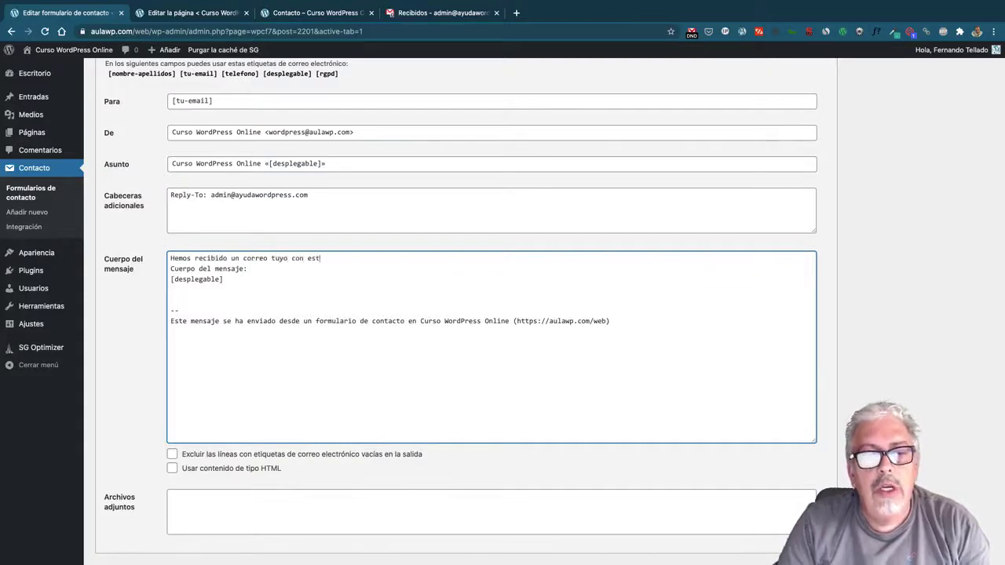
text(os datos:)
key(Return)
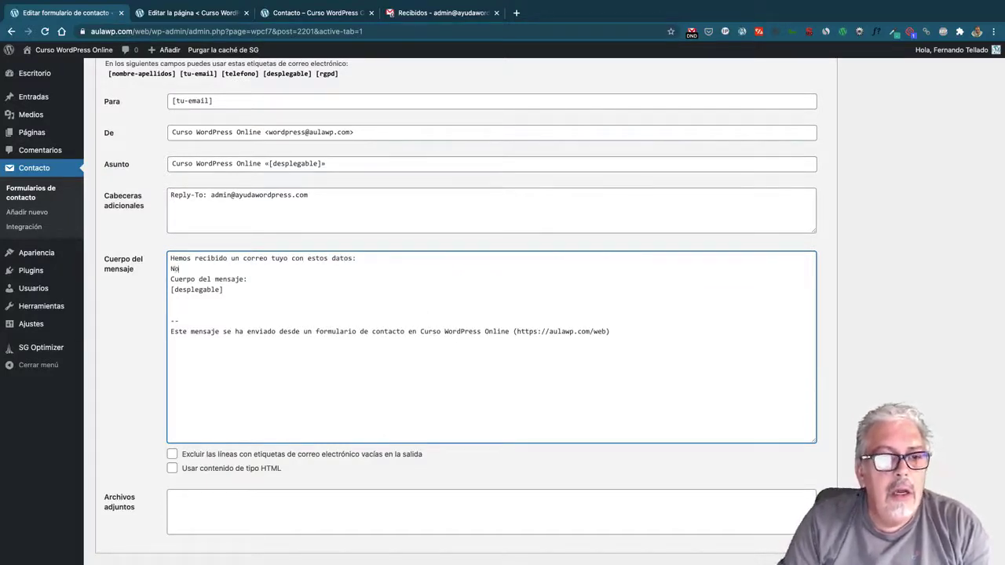
Add the line "Nombre: [nombre-apellidos]" below the opening line of the message body
text(Nob)
key(BackSpace)
text(mbre:)
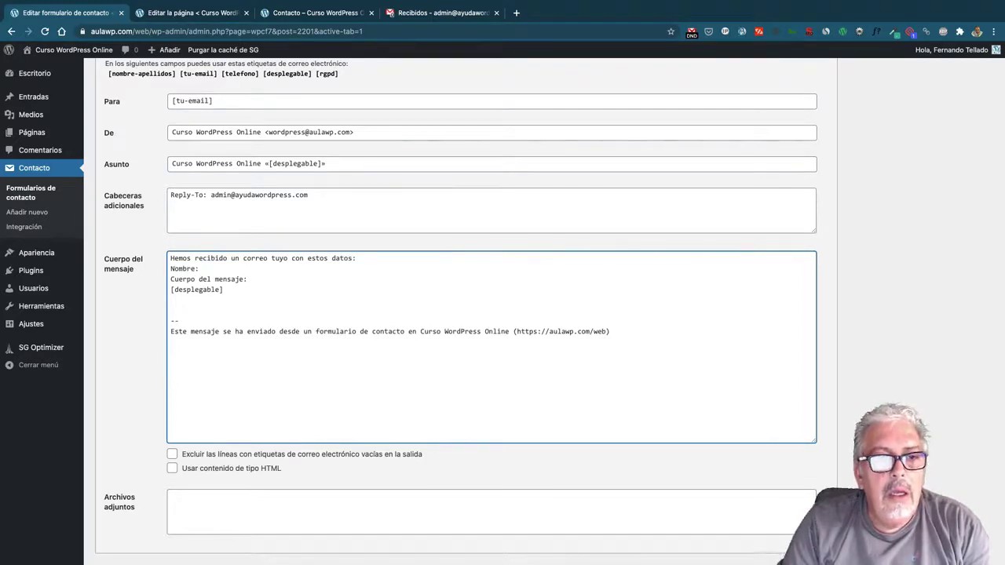
drag(108, 74, 176, 77)
key(ctrl+c)
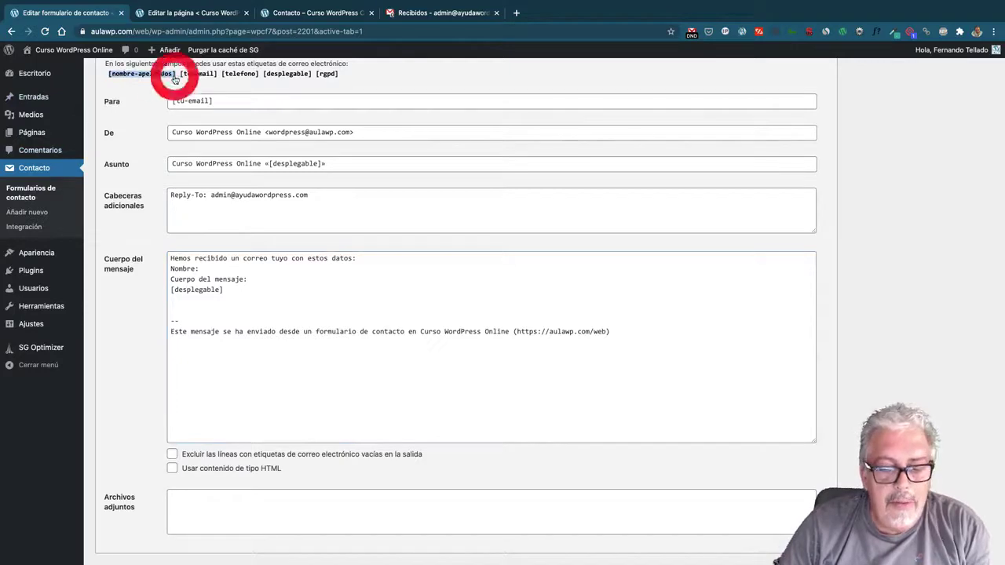
click(202, 269)
key(ctrl+v)
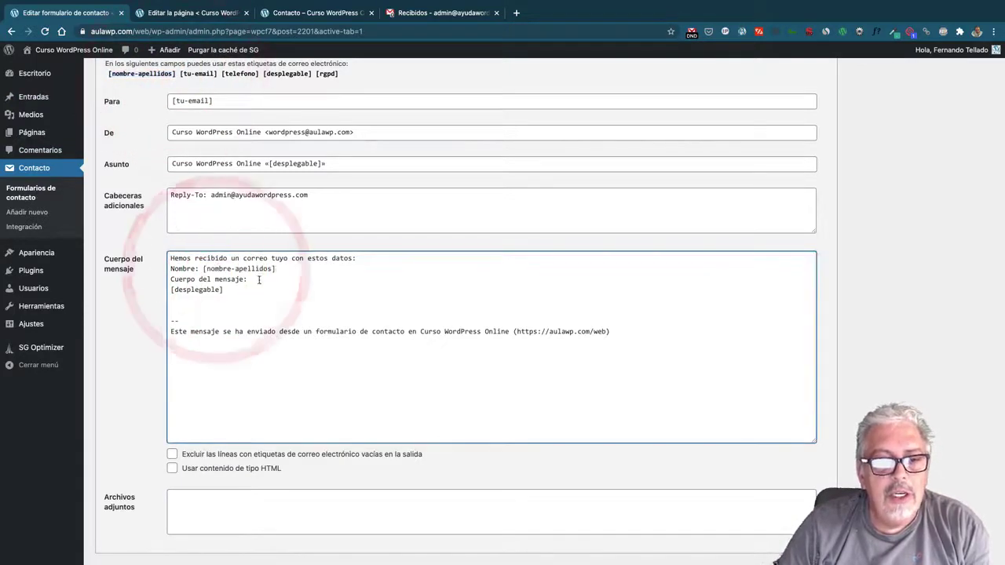
Join the "Cuerpo del mensaje:" label and its tag into one line reading "Asunto:[desplegable]"
click(227, 289)
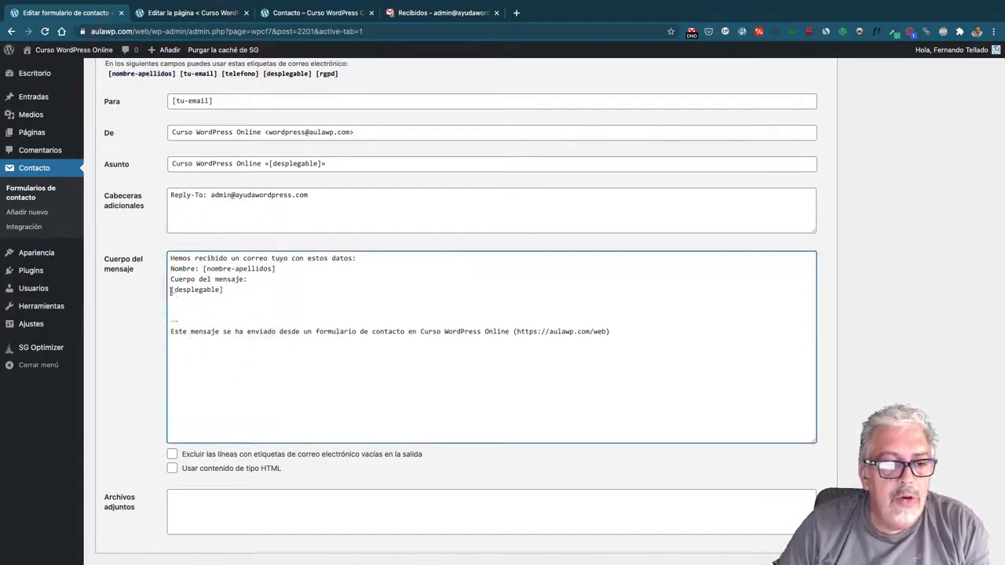
click(171, 290)
key(BackSpace)
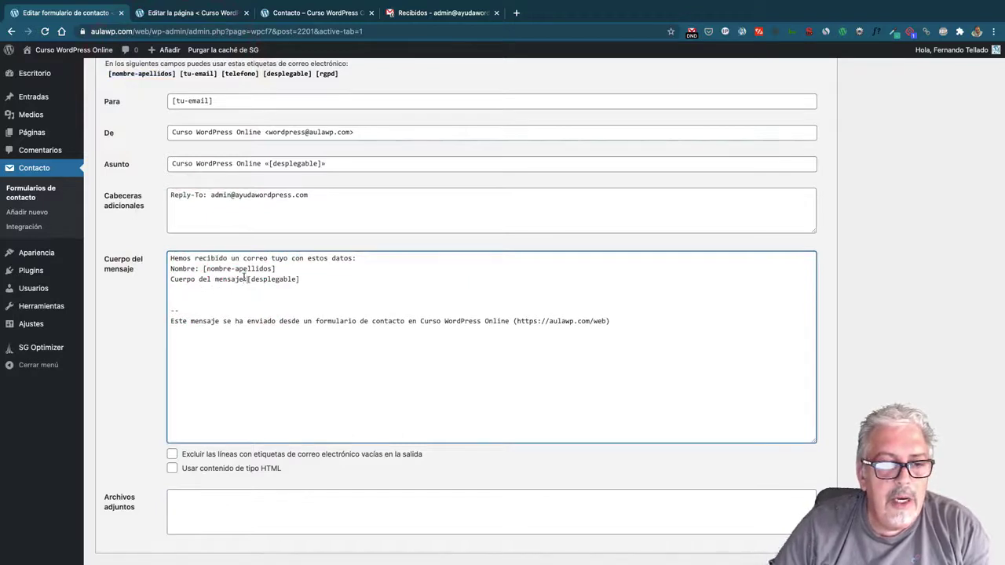
drag(246, 278, 163, 279)
text(Asunto)
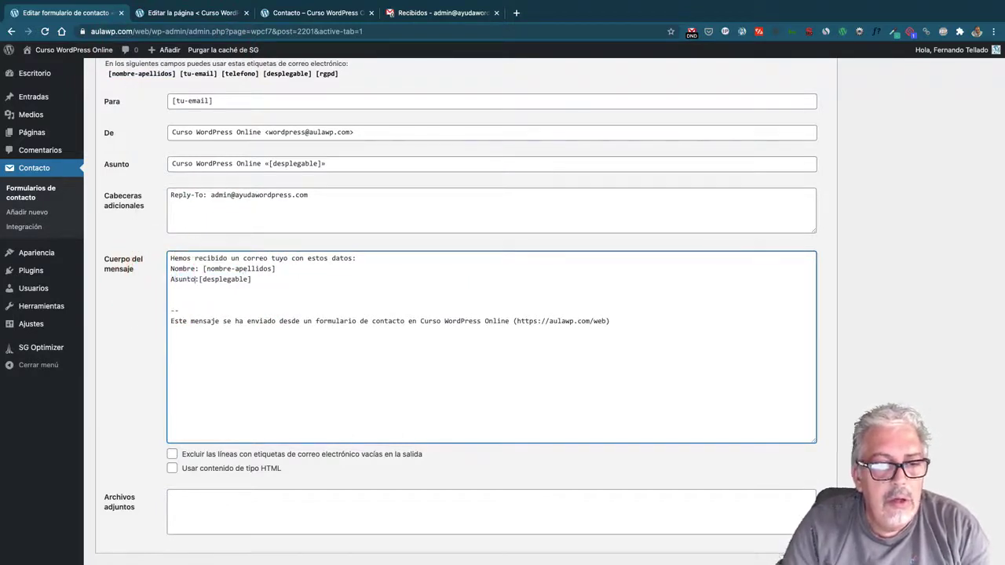
Add the line "Teléfono: [telefono]" below the Asunto line of the message body
click(269, 275)
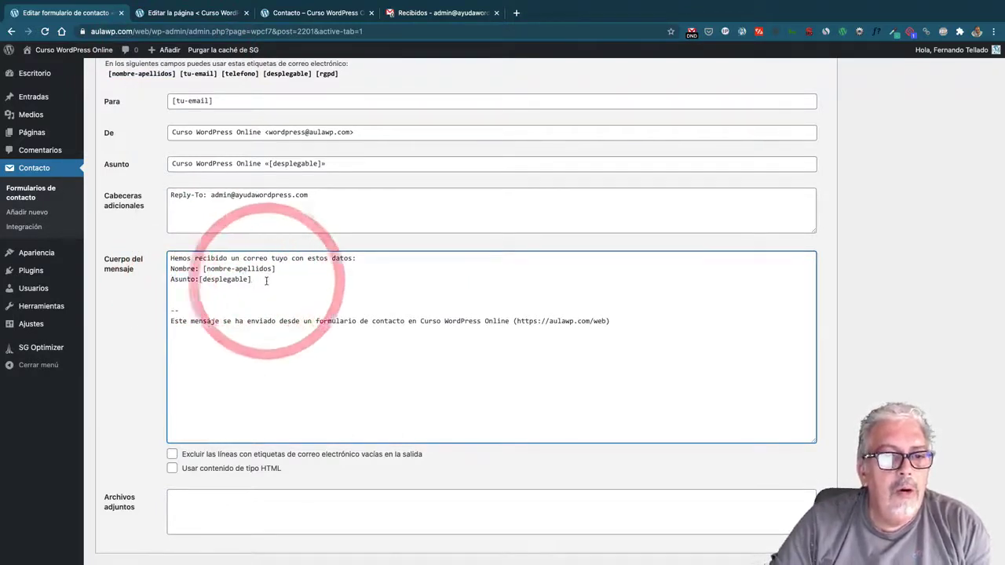
key(Return)
text(Teléfono:)
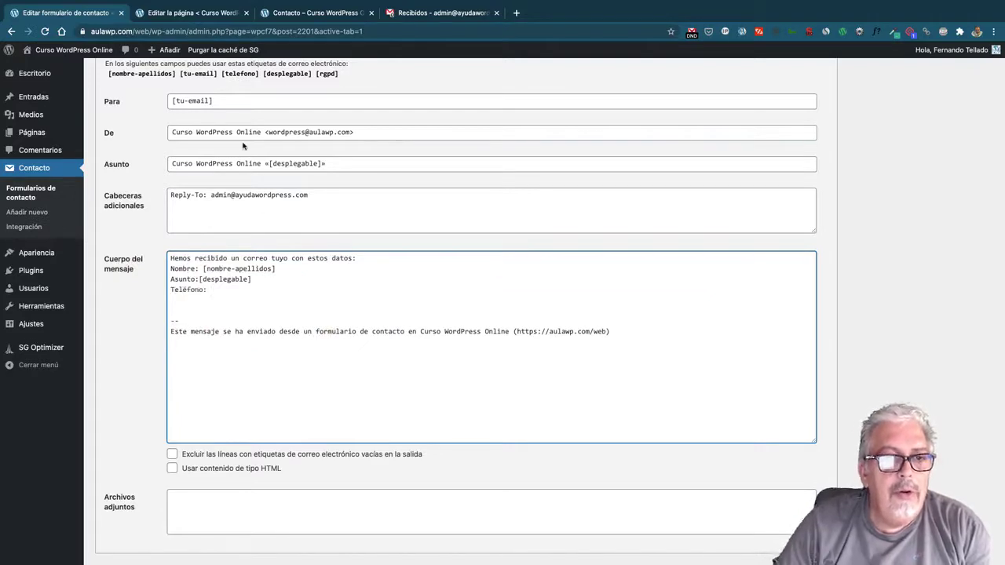
click(224, 73)
key(ctrl+c)
click(257, 75)
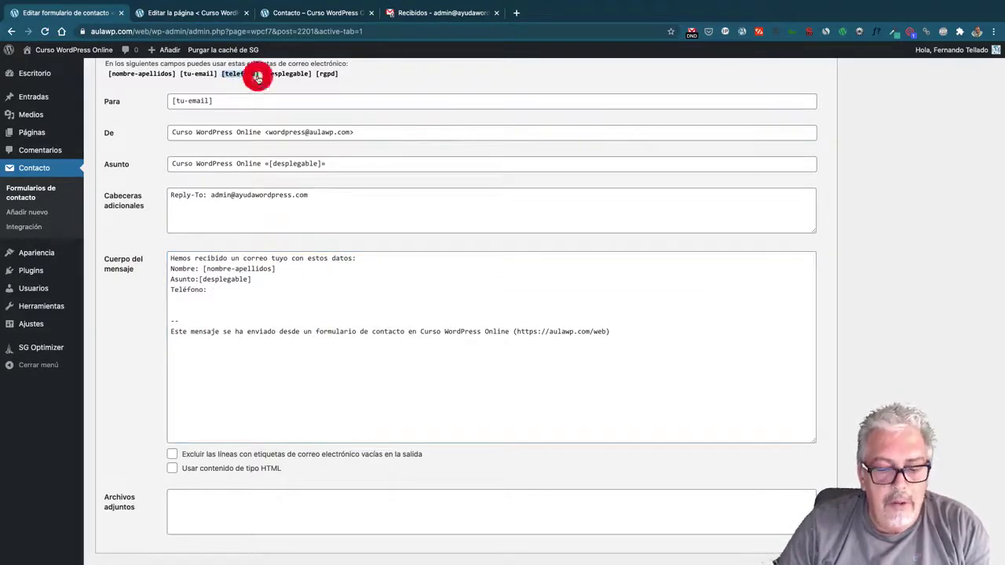
click(219, 289)
key(ctrl+v)
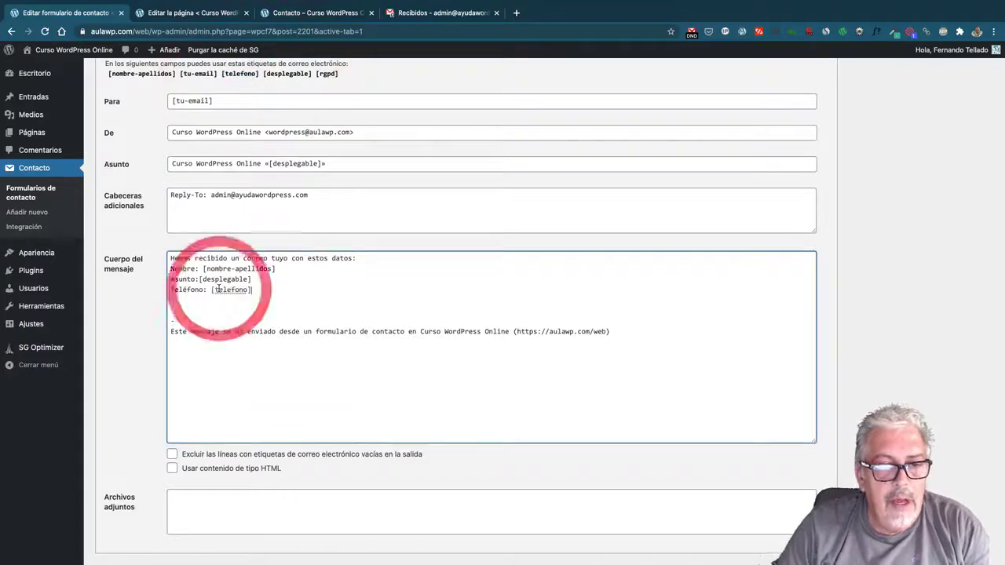
Save the contact form with its second e-mail template and look over the saved settings
scroll(235, 306, down, 2)
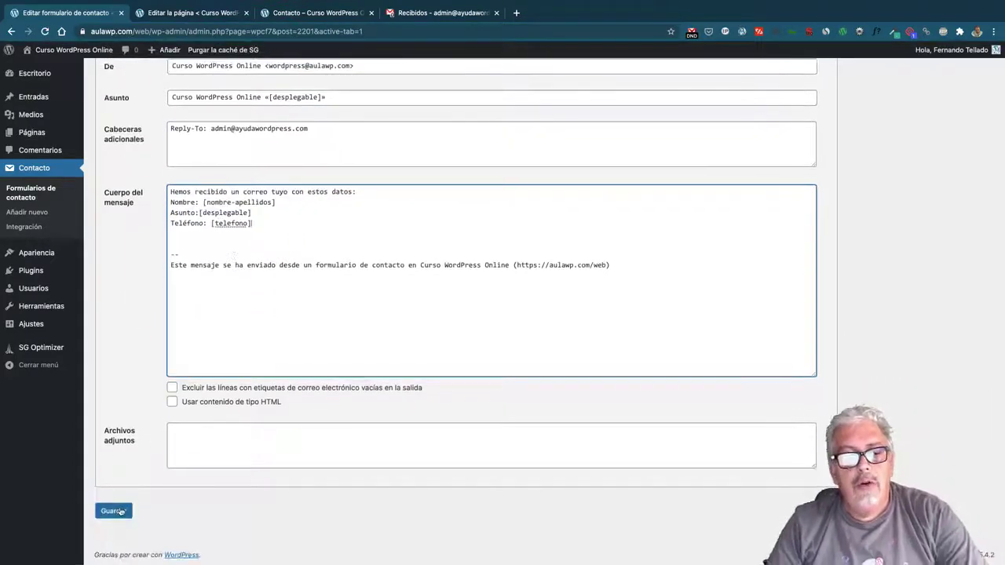
click(113, 510)
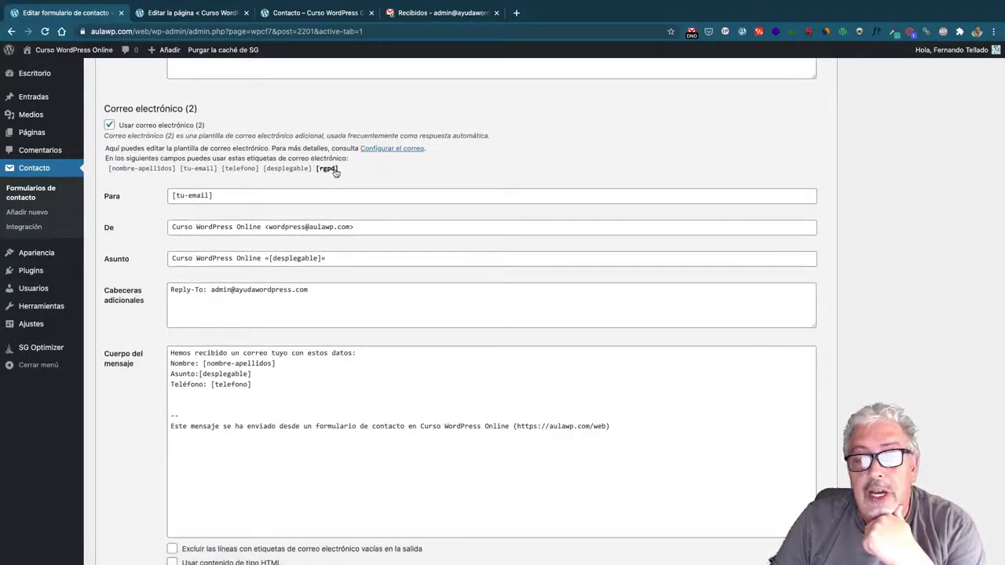
scroll(336, 186, down, 3)
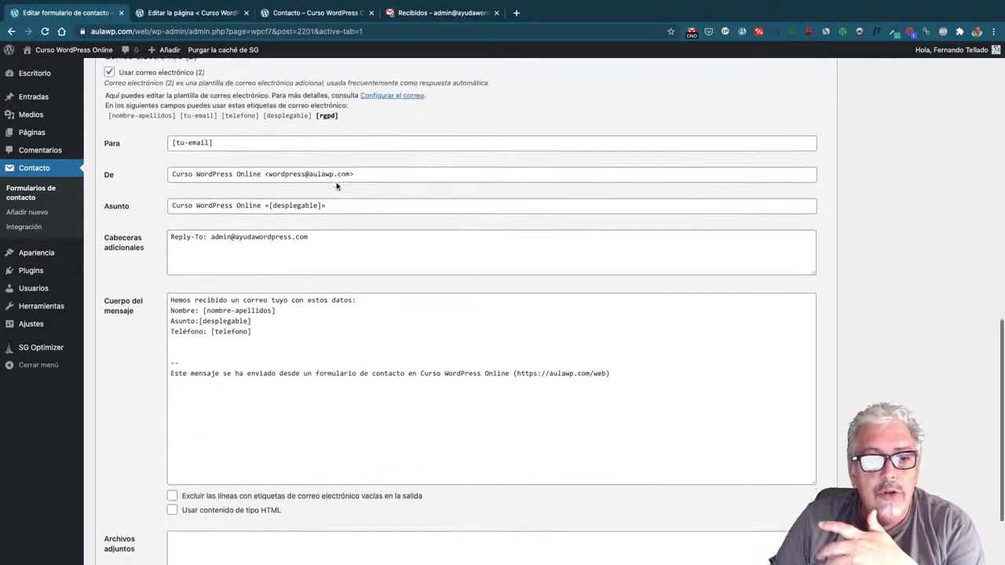
scroll(334, 186, up, 12)
scroll(331, 186, up, 2)
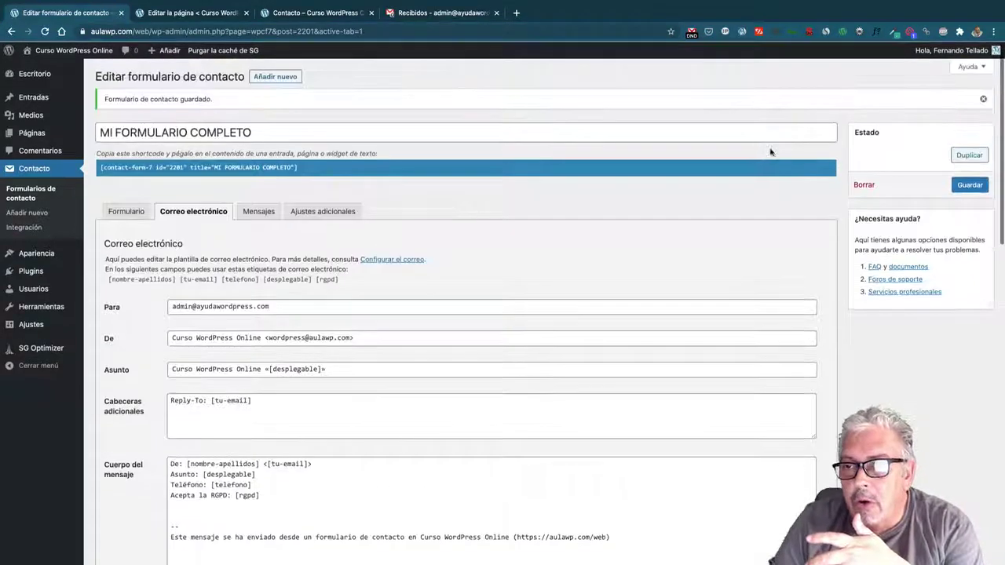
On the Contacto page, fill in the contact's name, e-mail and phone, choose the subject Contactar, accept the privacy policy and send the form
click(302, 14)
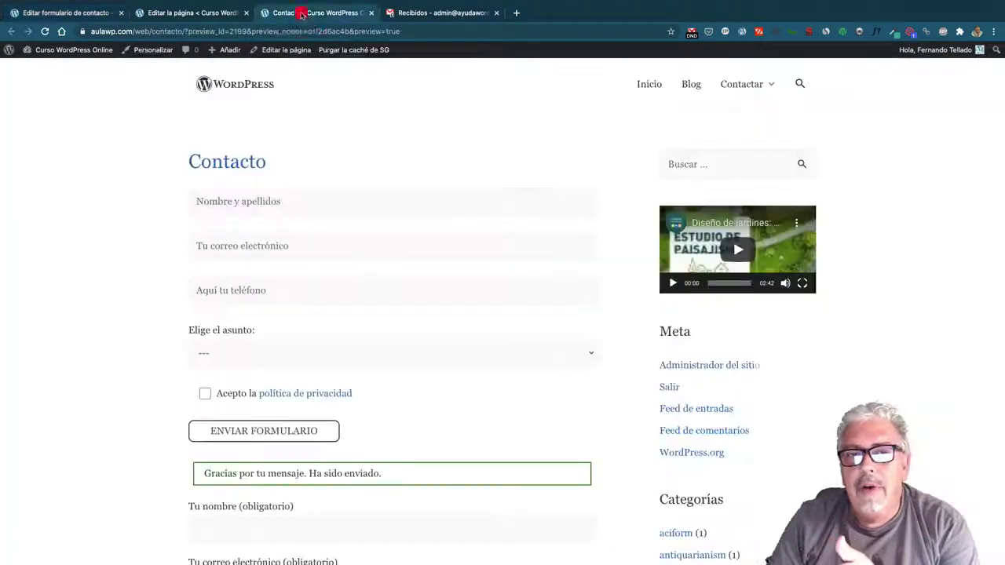
click(255, 358)
click(243, 394)
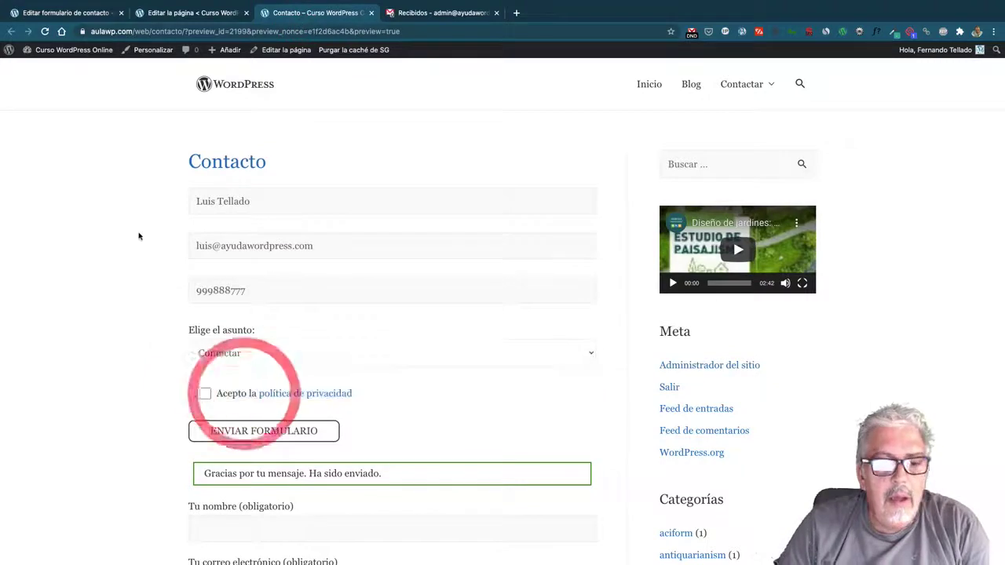
click(168, 235)
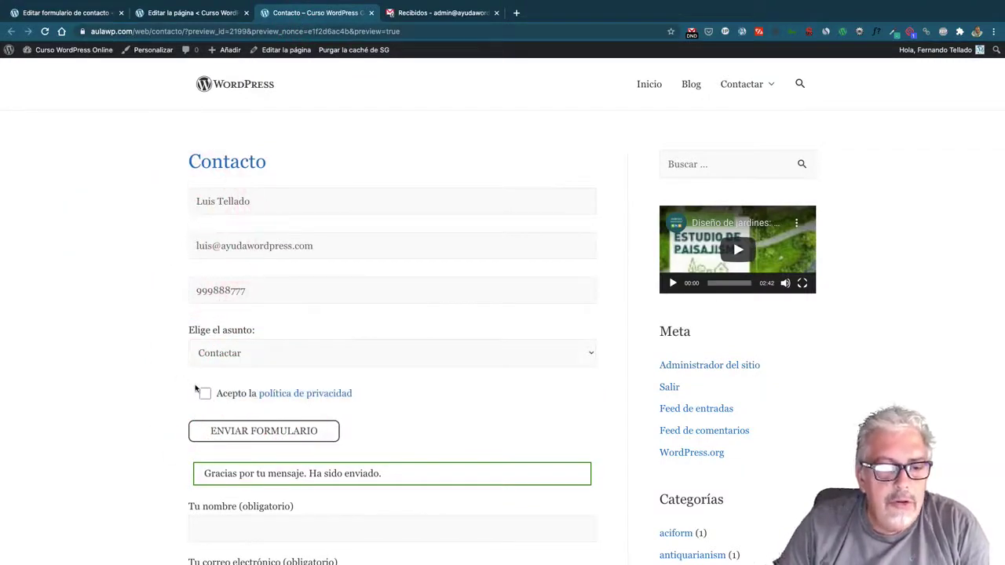
click(204, 393)
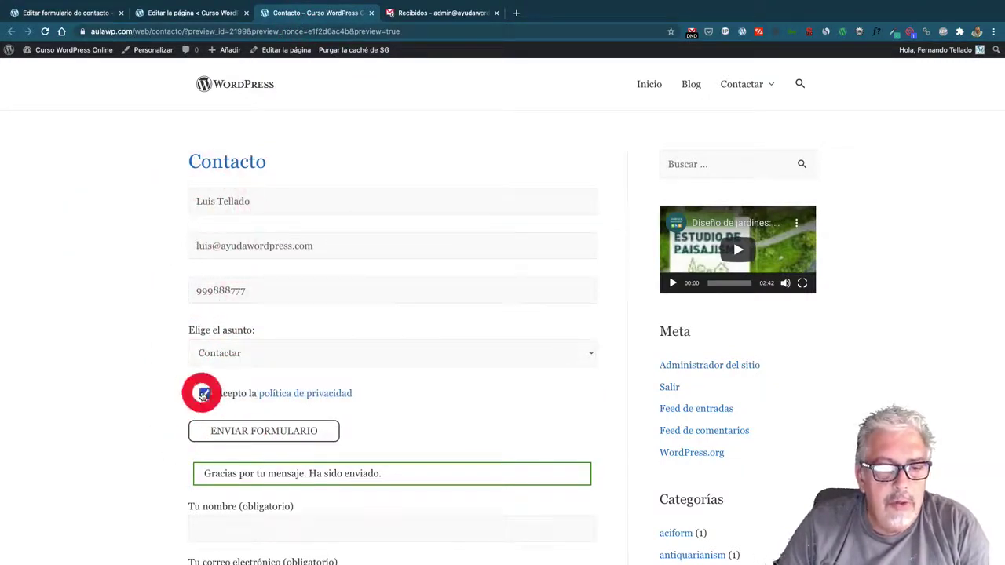
click(271, 432)
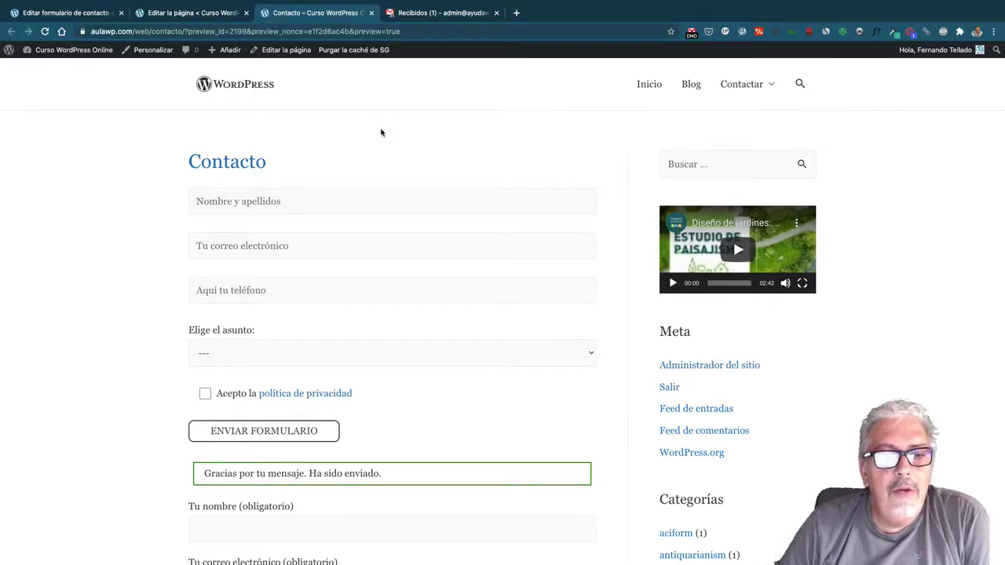
Switch to Gmail and read the received notification and the automatic reply, checking the reply's introductory line
click(420, 13)
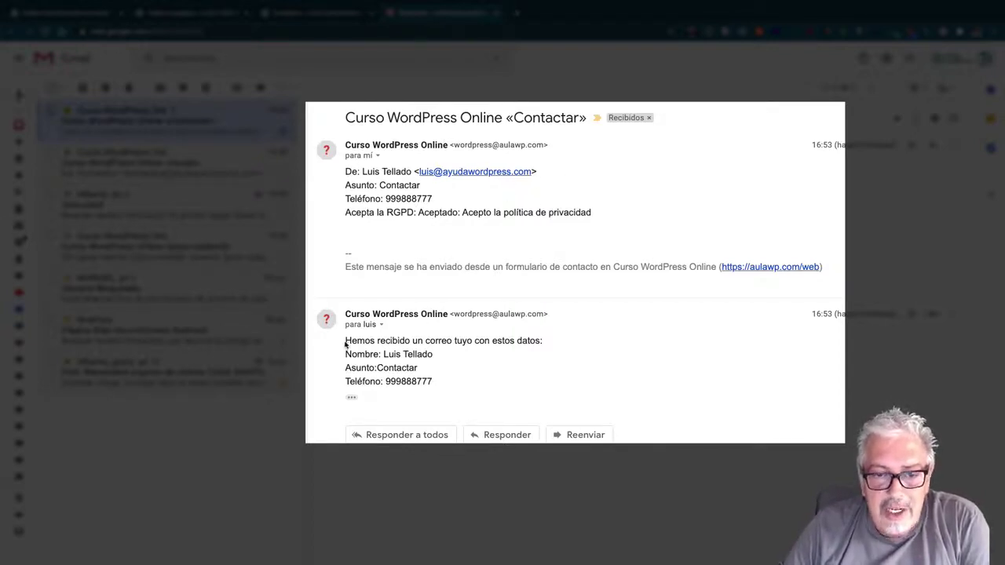
drag(344, 341, 545, 348)
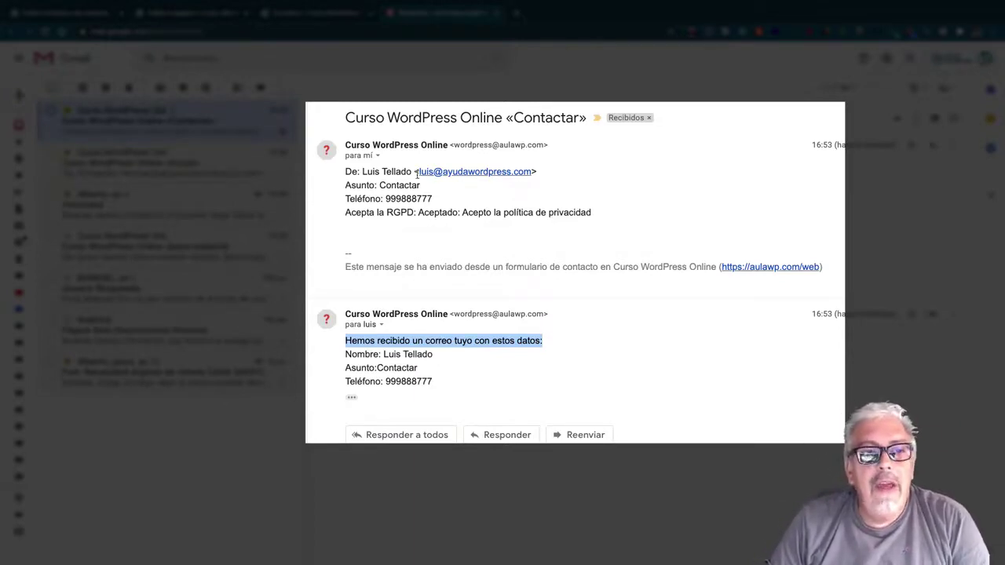
Return to the MI FORMULARIO COMPLETO editor and review all of its status and validation messages
click(91, 14)
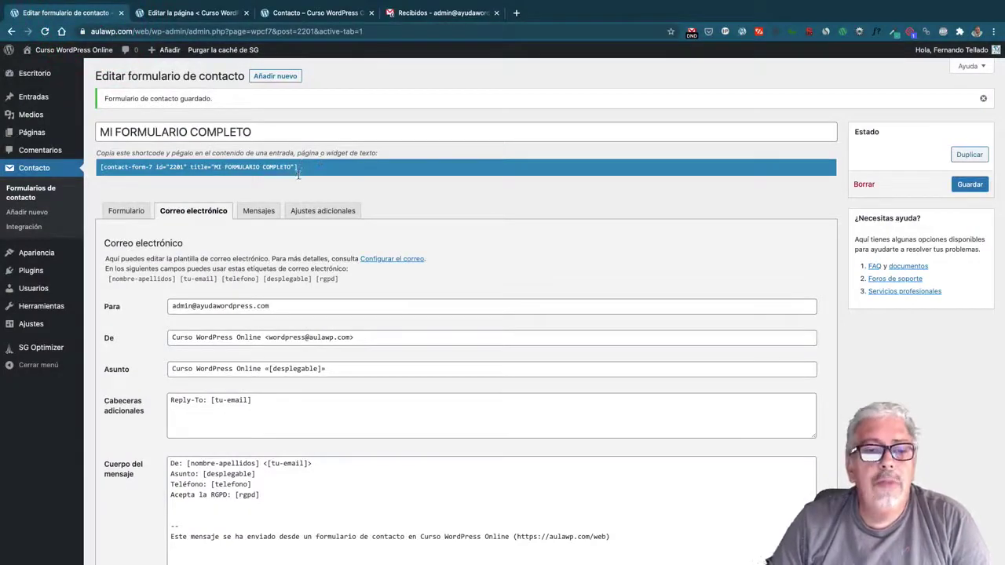
scroll(306, 184, down, 1)
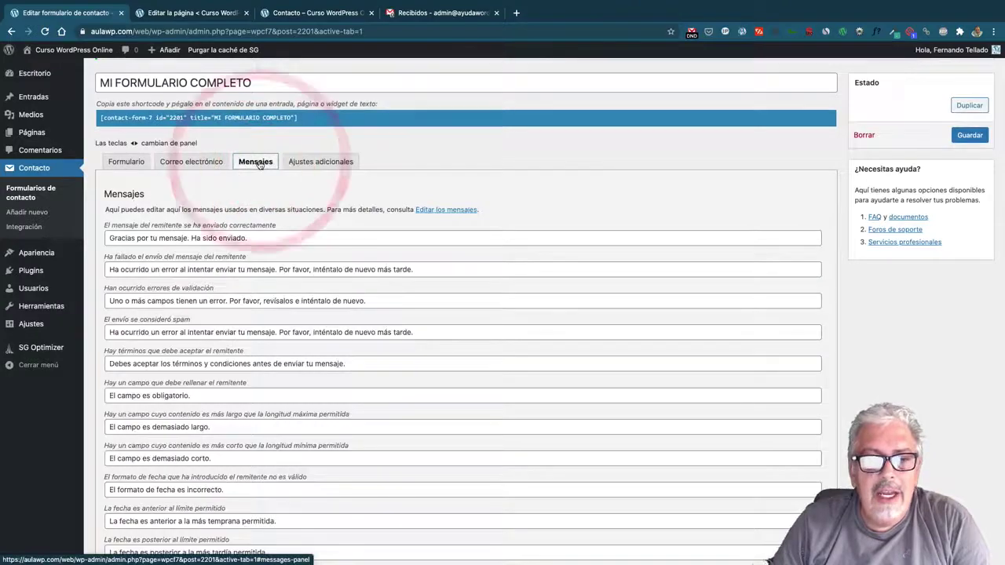
scroll(288, 194, down, 3)
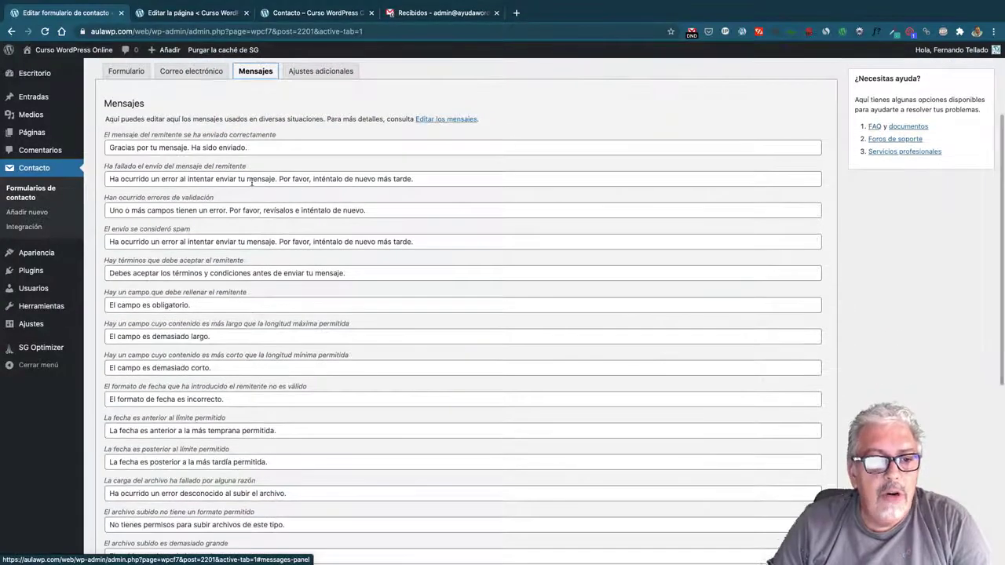
scroll(275, 189, down, 10)
scroll(253, 183, down, 3)
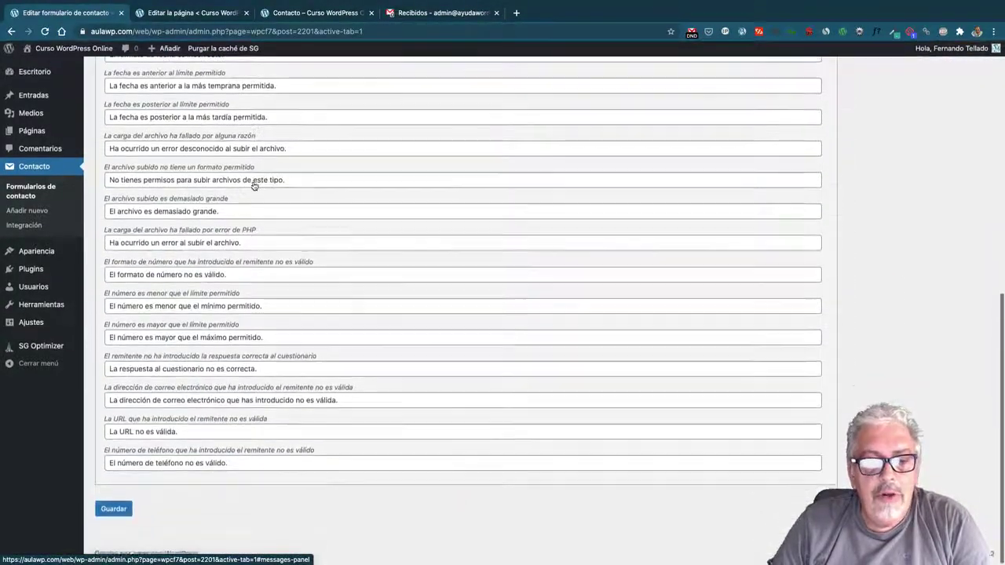
scroll(253, 183, up, 17)
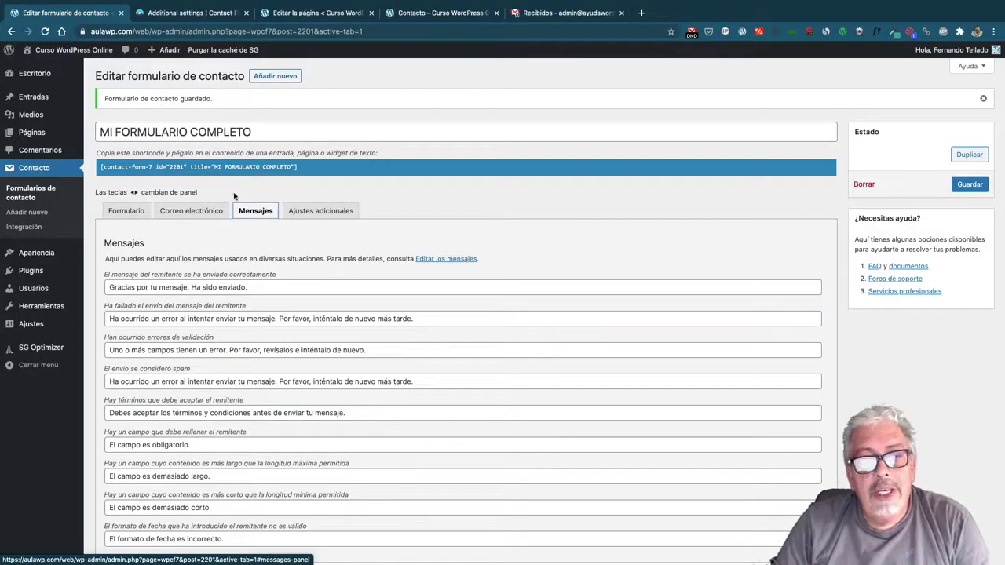
Open the reCAPTCHA setup in the Contact Form 7 integrations and examine its site key and secret key fields
click(19, 227)
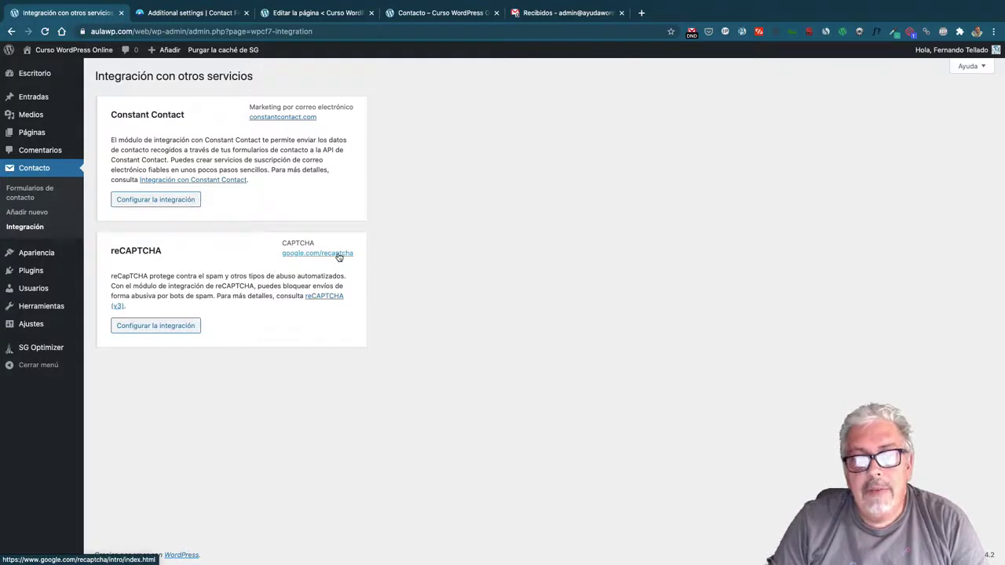
click(187, 328)
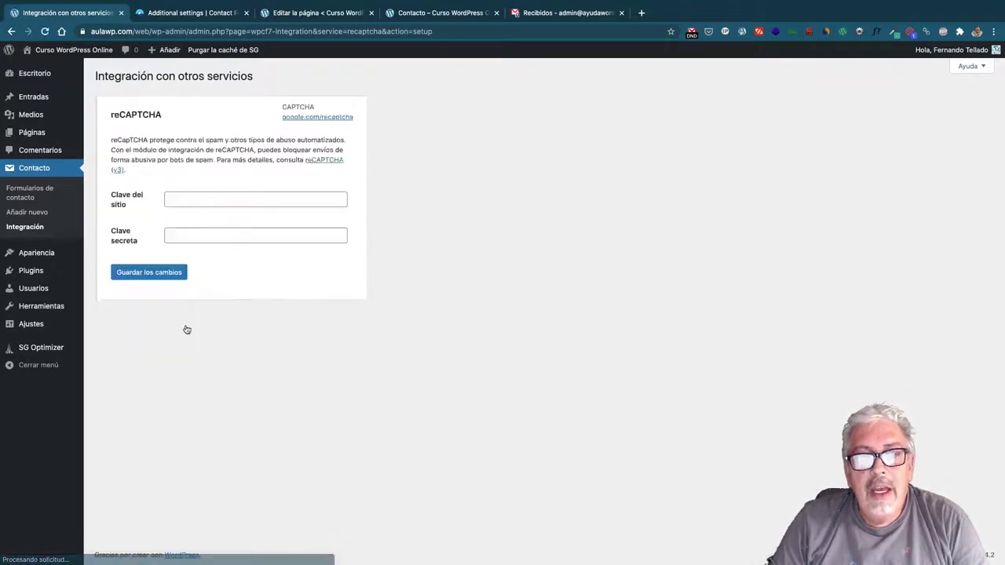
click(215, 199)
click(153, 202)
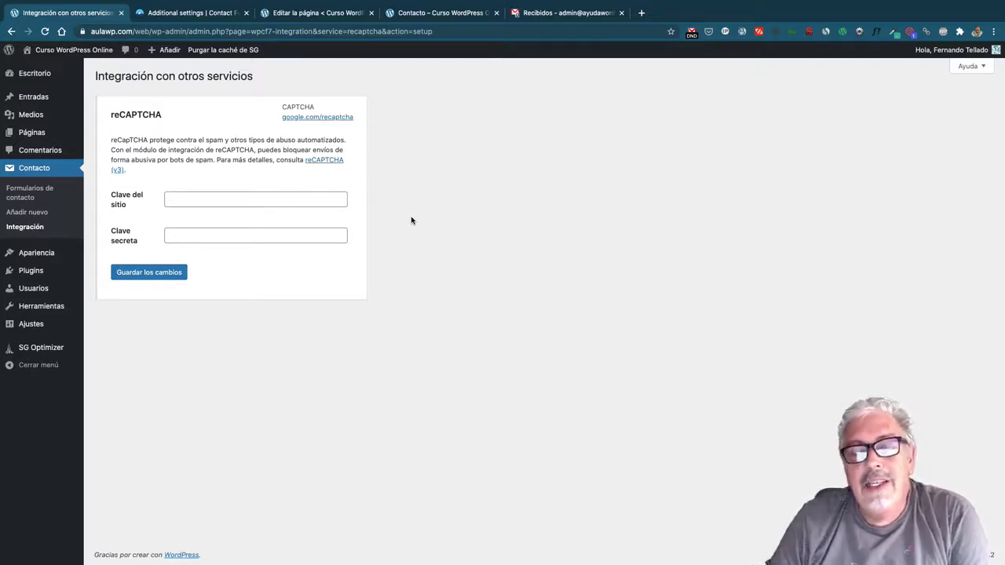
Search the plugins available for installation for "contact form 7"
mouse_move(32, 270)
click(122, 287)
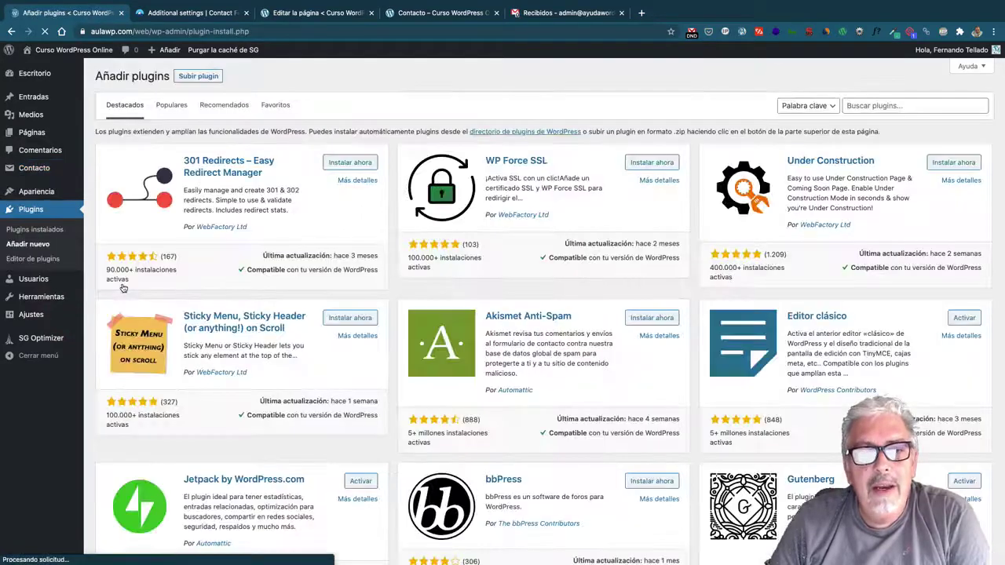
click(915, 106)
text(contact form 7)
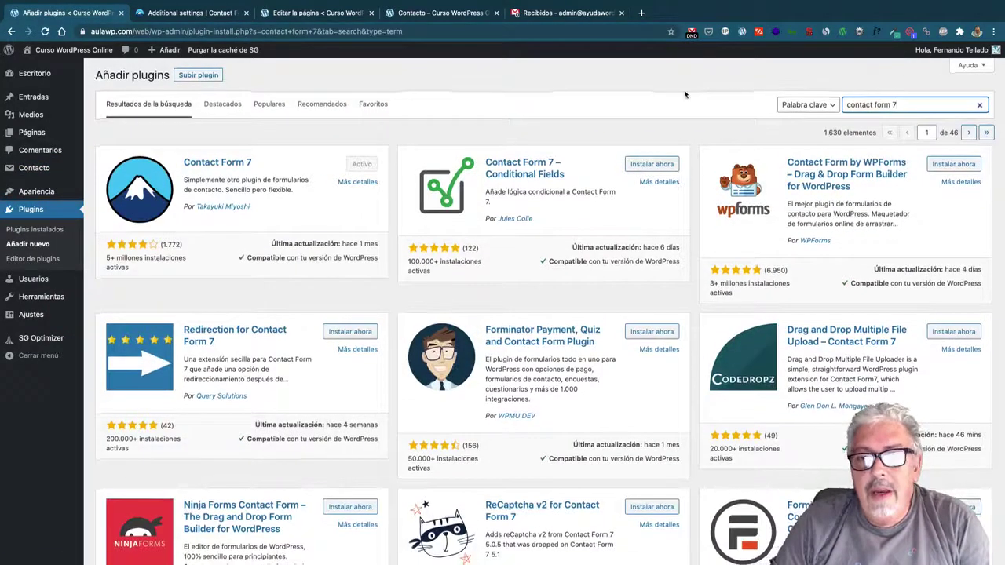
Look through the search results for add-on plugins that extend Contact Form 7
scroll(684, 92, down, 1)
scroll(684, 91, down, 1)
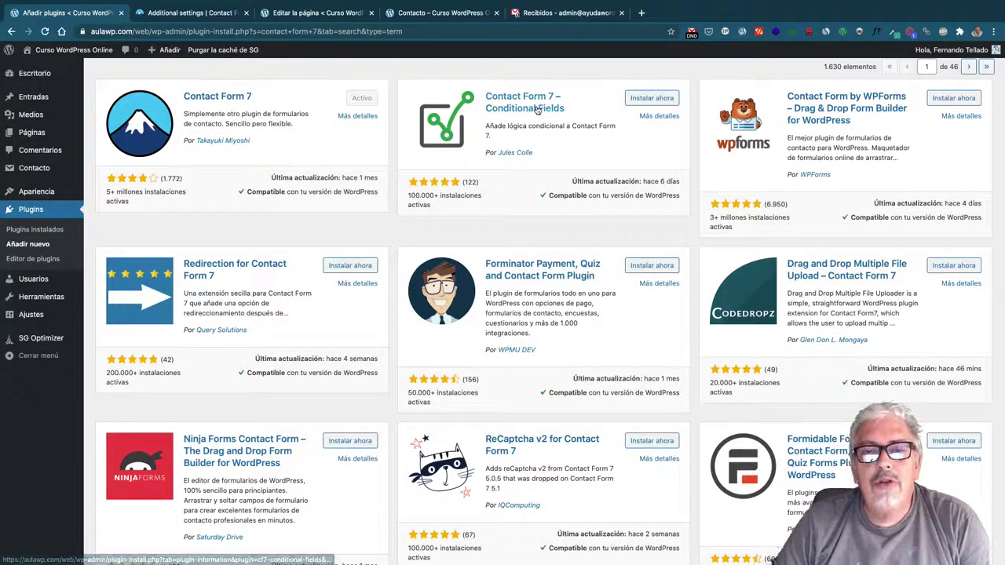
scroll(582, 113, down, 1)
scroll(583, 113, down, 2)
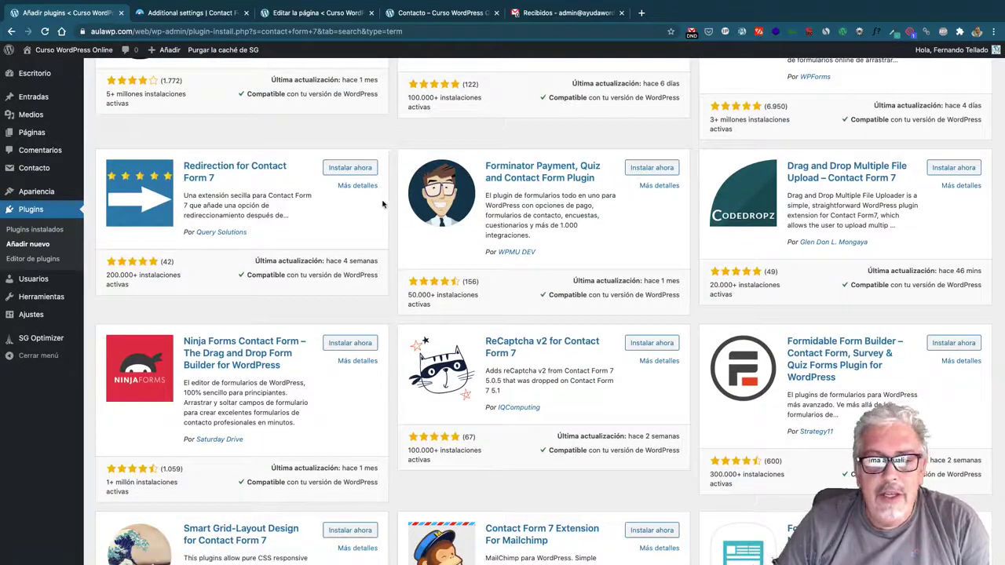
scroll(382, 201, down, 3)
scroll(382, 203, down, 5)
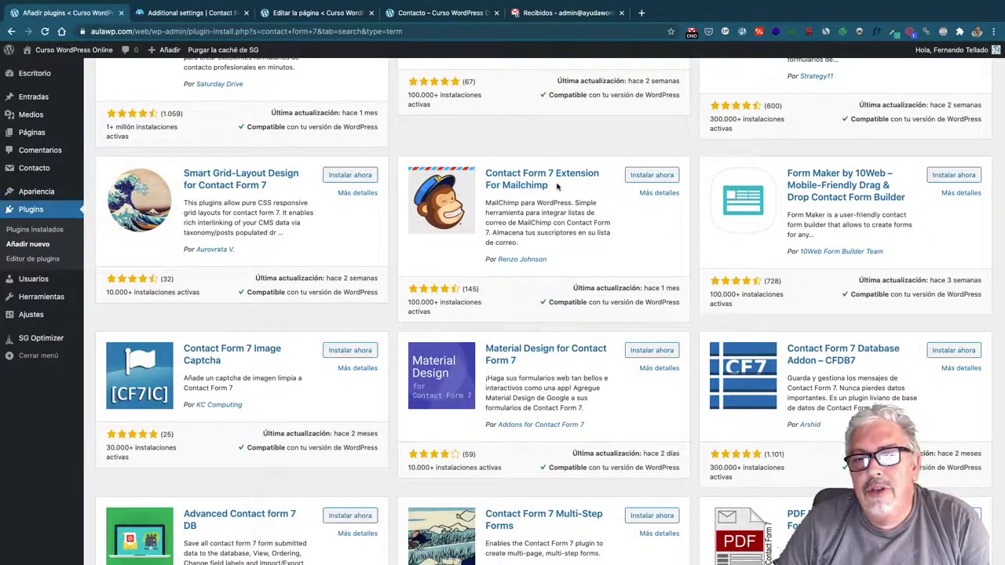
scroll(632, 195, down, 2)
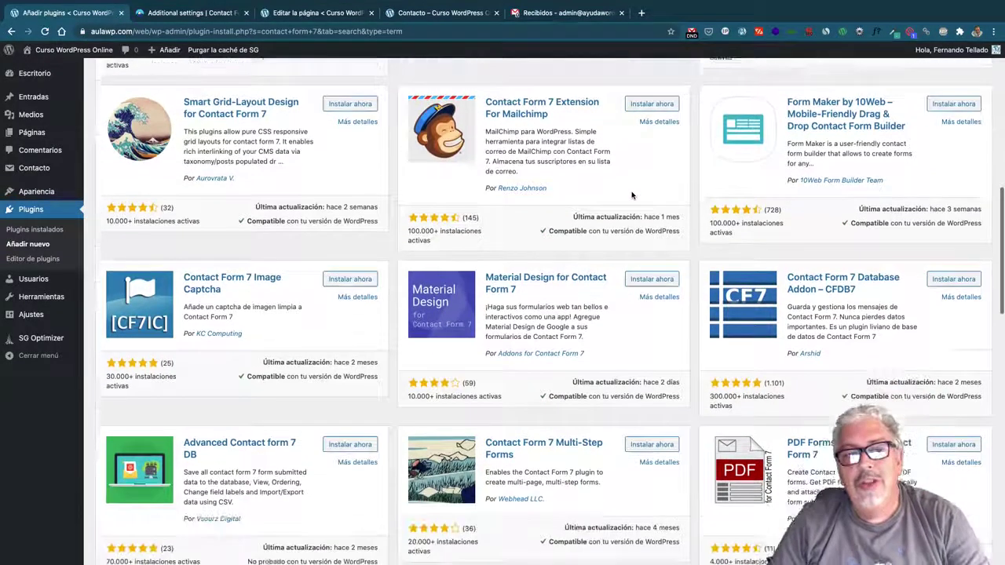
scroll(632, 191, down, 2)
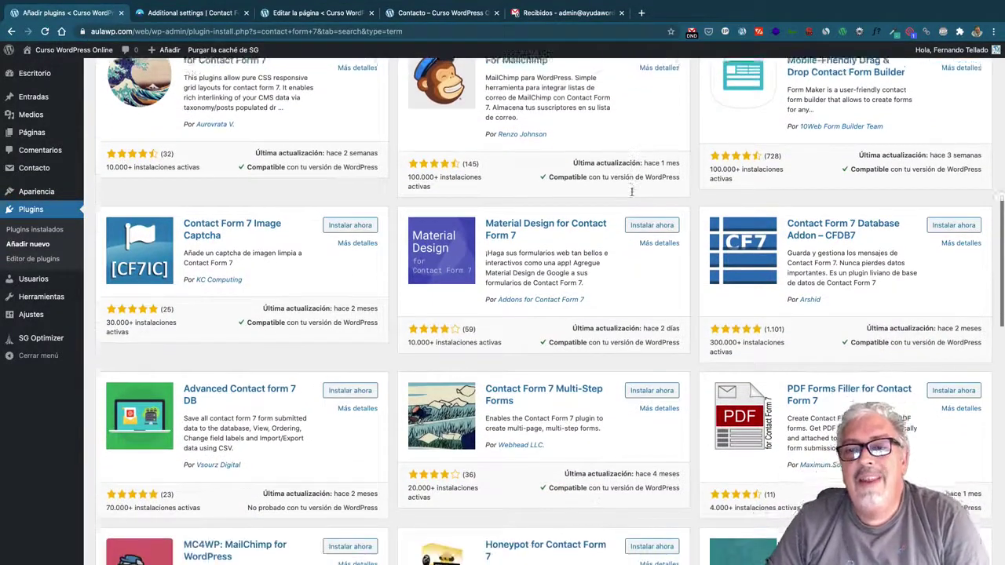
scroll(632, 192, down, 3)
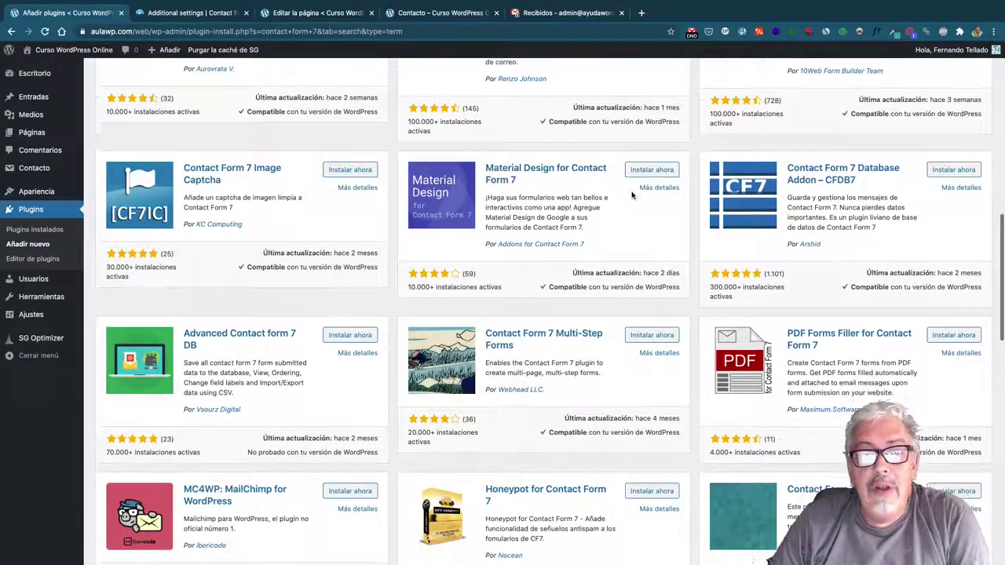
scroll(632, 194, down, 4)
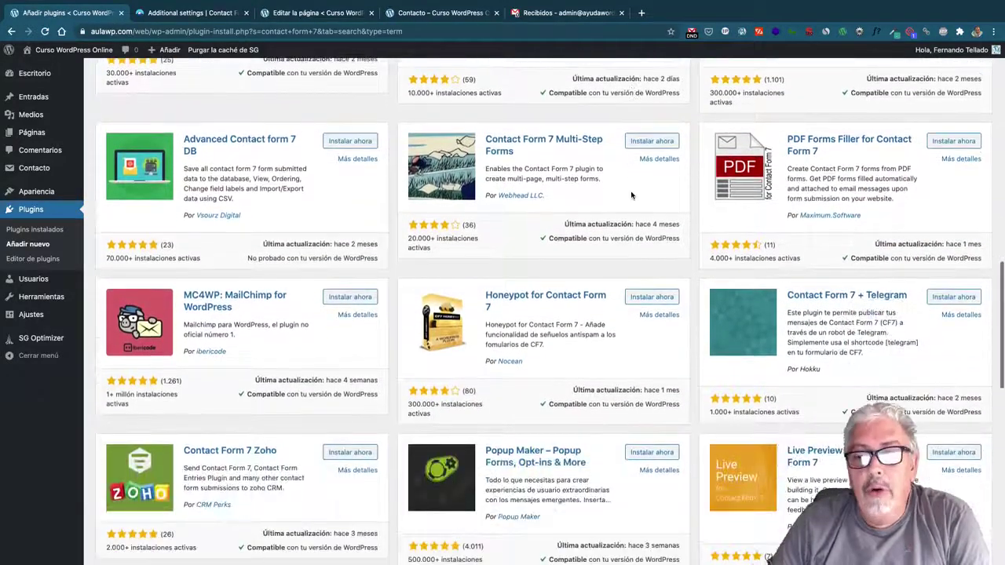
scroll(632, 196, down, 2)
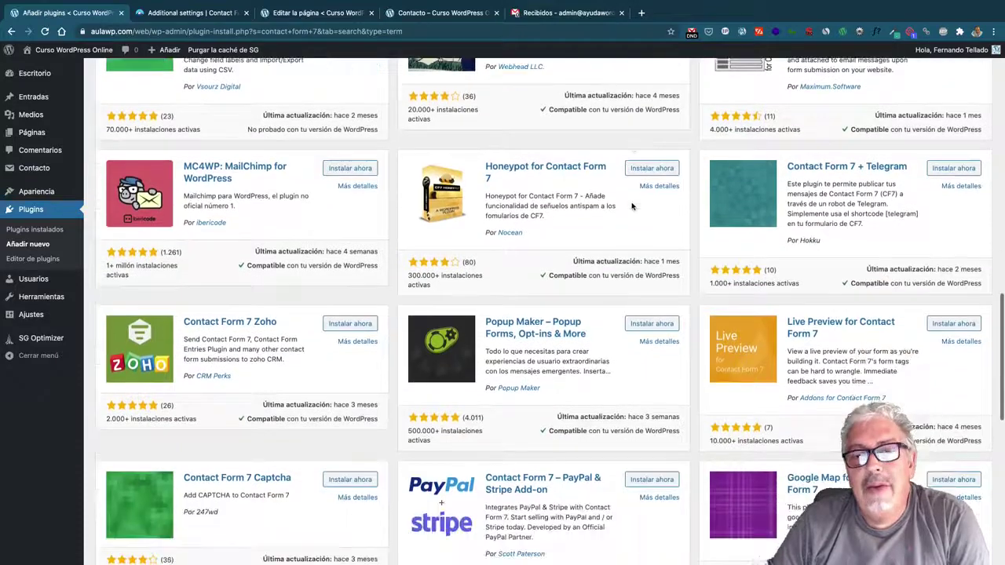
scroll(633, 206, up, 8)
scroll(633, 206, up, 15)
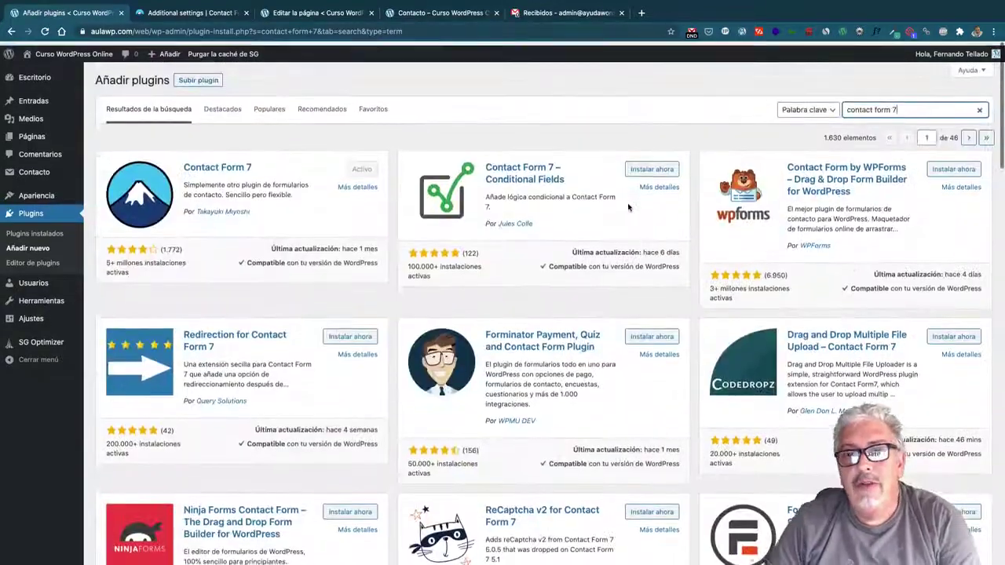
Search the plugins for "flamingo", then install and activate the Flamingo plugin
triple_click(914, 105)
text(flamingo)
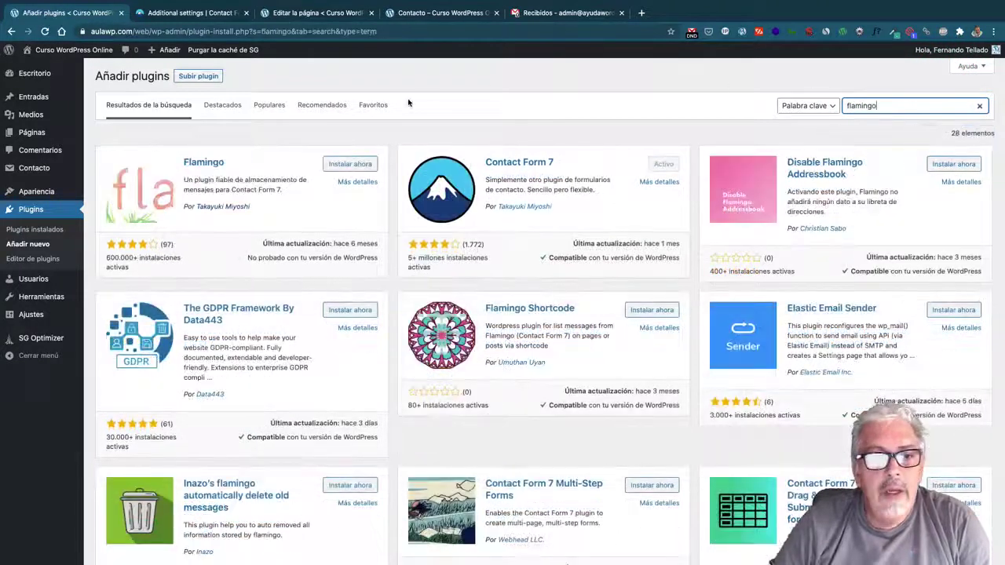
click(340, 165)
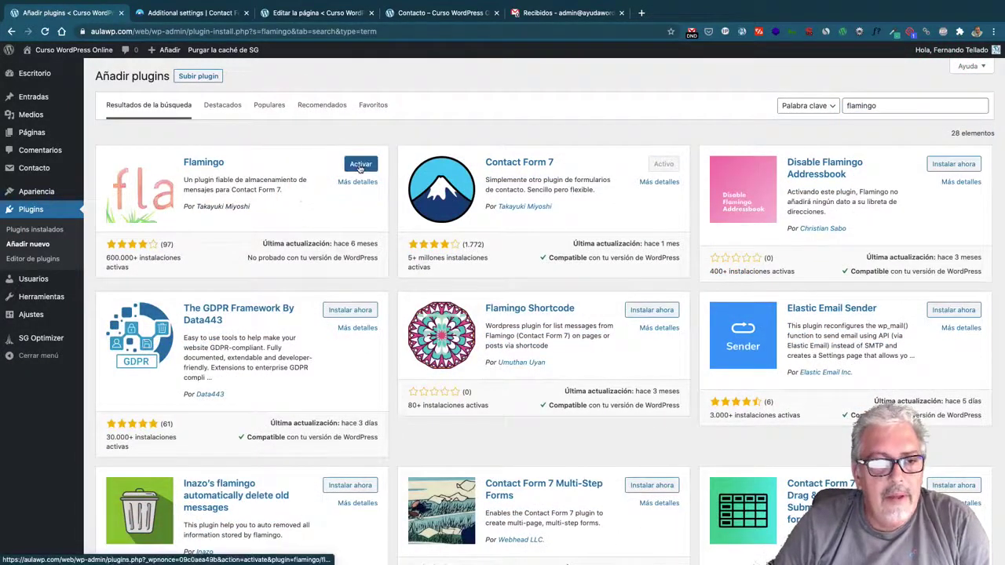
click(360, 166)
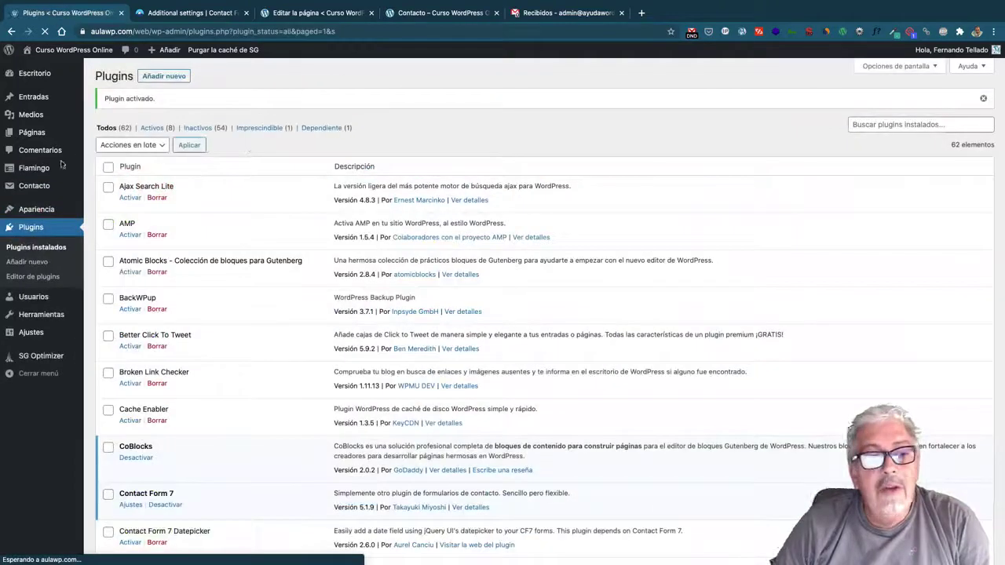
Open Flamingo's address book, select all its contacts and look at the available bulk actions
mouse_move(31, 170)
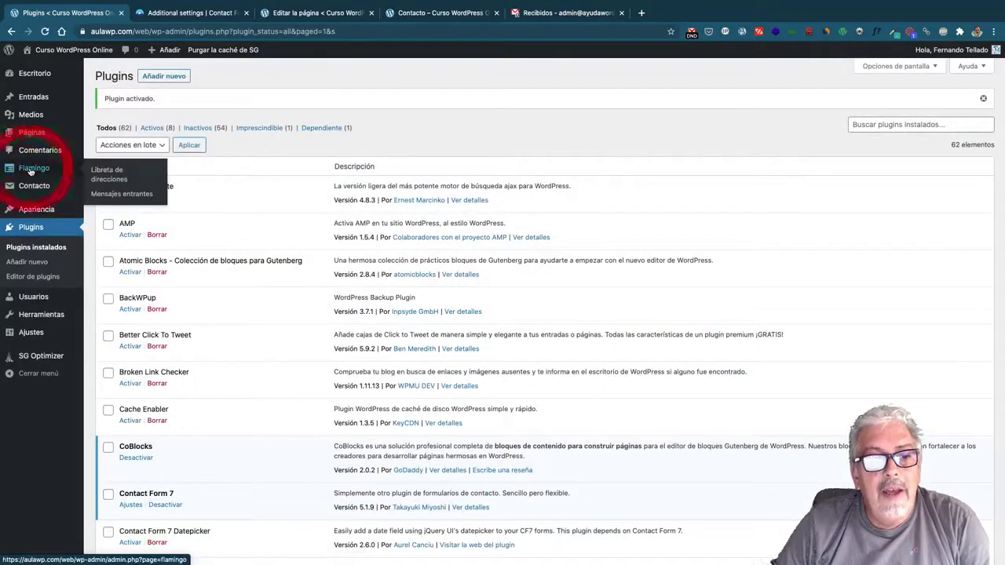
click(109, 175)
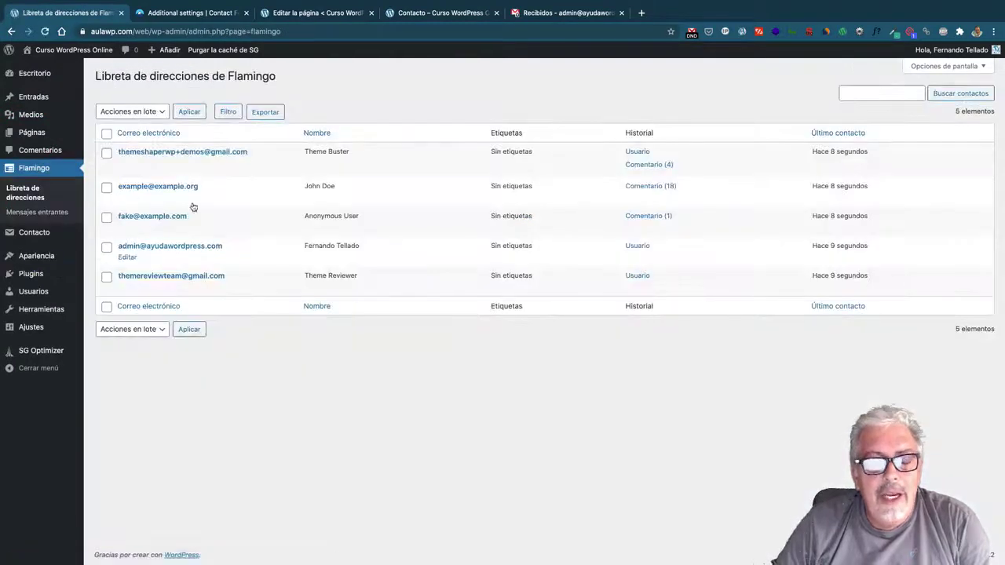
click(107, 133)
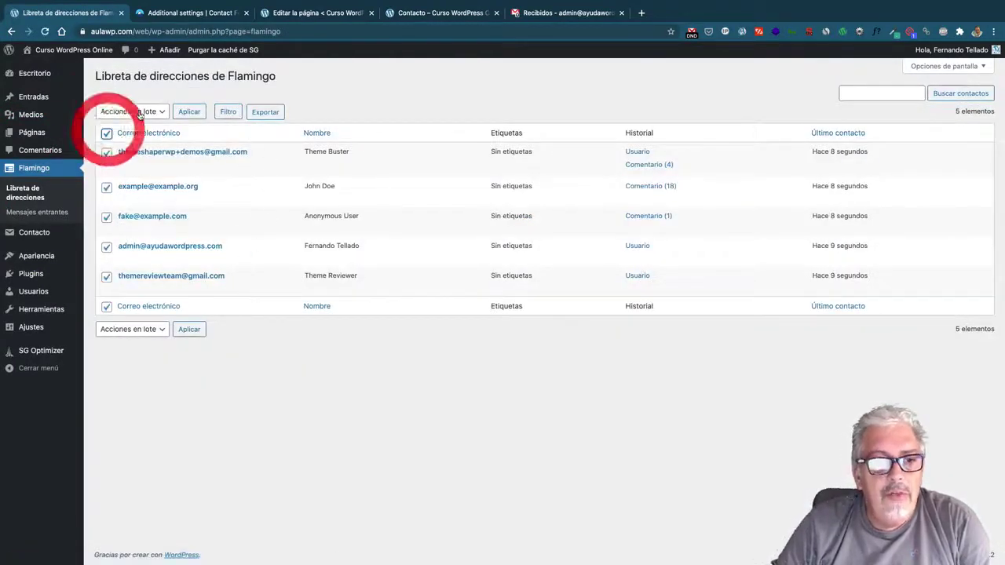
click(131, 112)
click(341, 107)
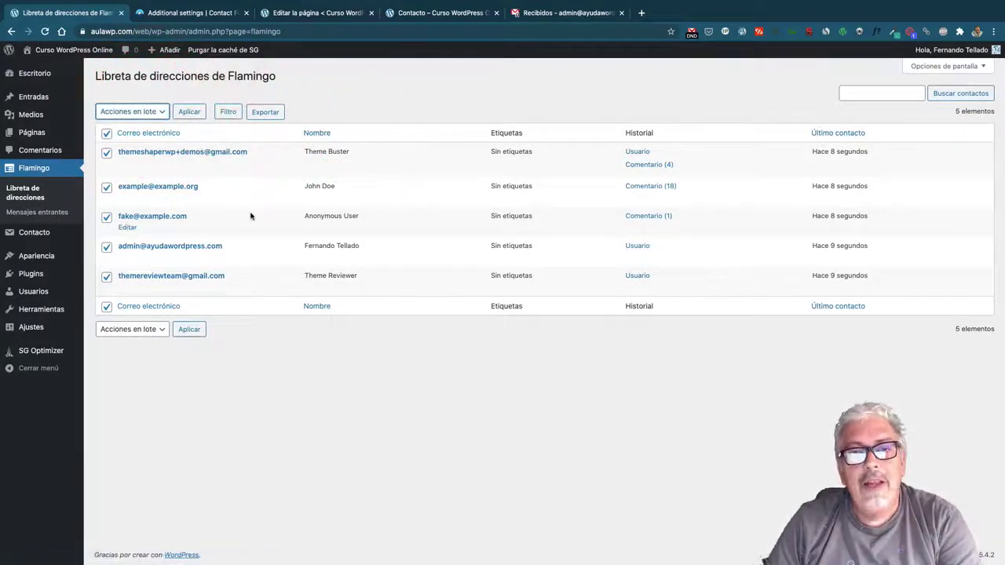
Check Flamingo's incoming messages and go back to its address book
click(49, 212)
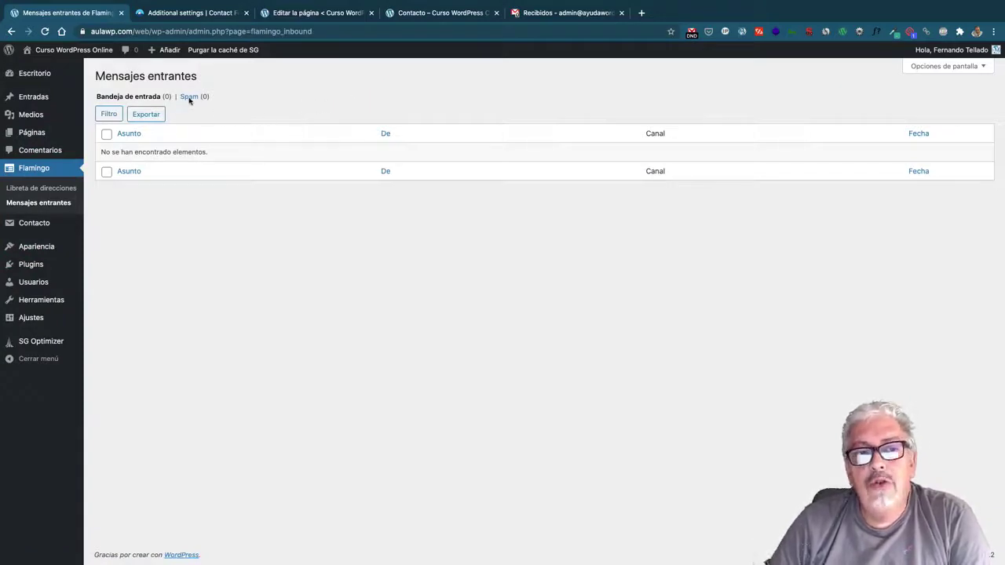
click(43, 189)
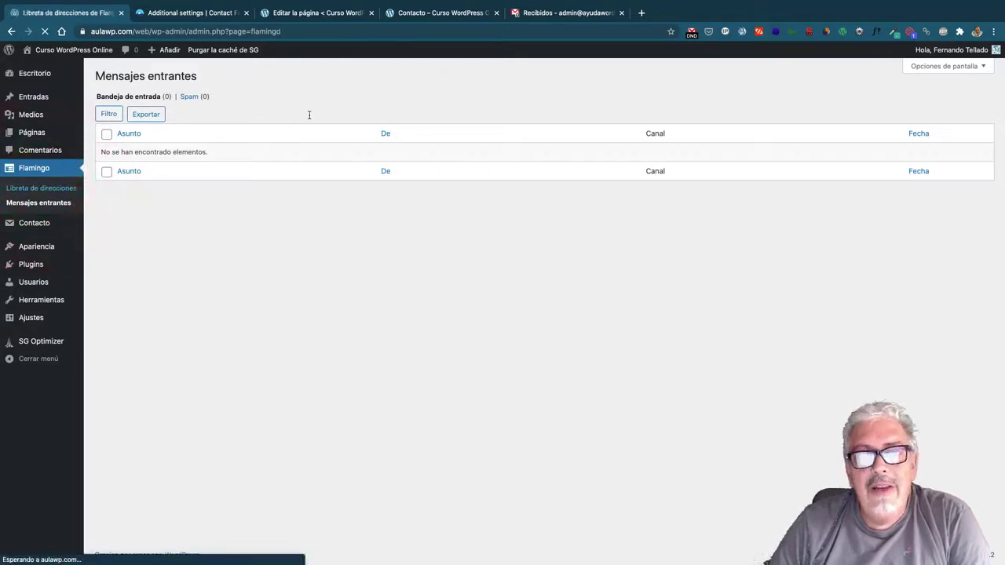